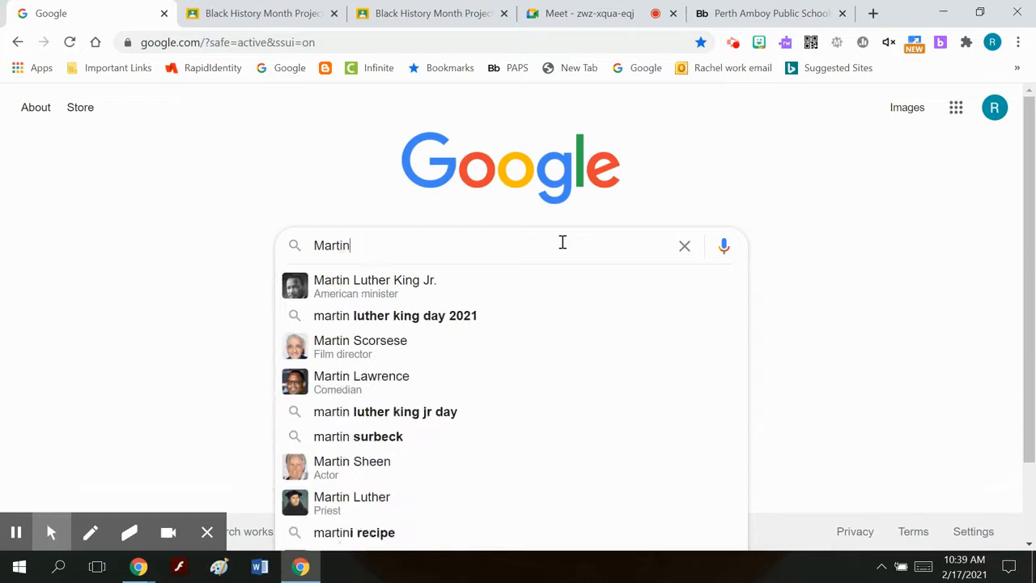
# - Search Google for "Martin Luther king jr" and show the image results
pyautogui.press('BackSpace')
pyautogui.press('BackSpace')
pyautogui.write('her king jr')
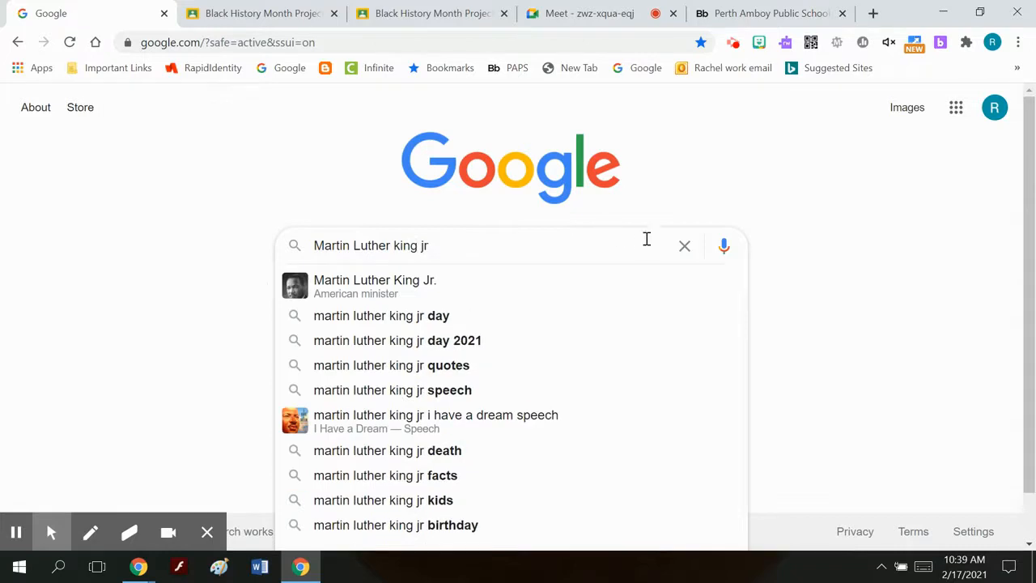
pyautogui.press('Return')
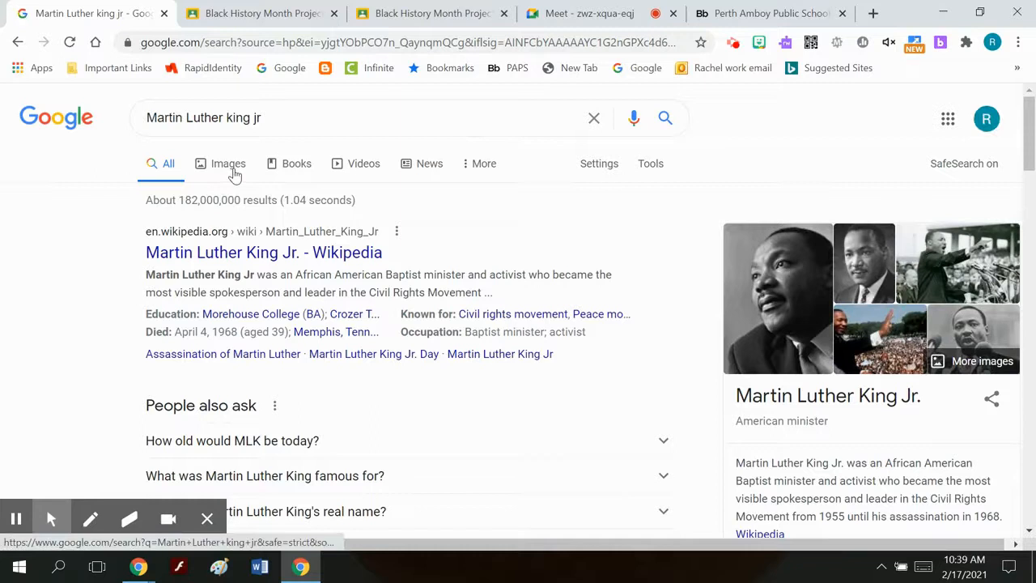
pyautogui.click(232, 170)
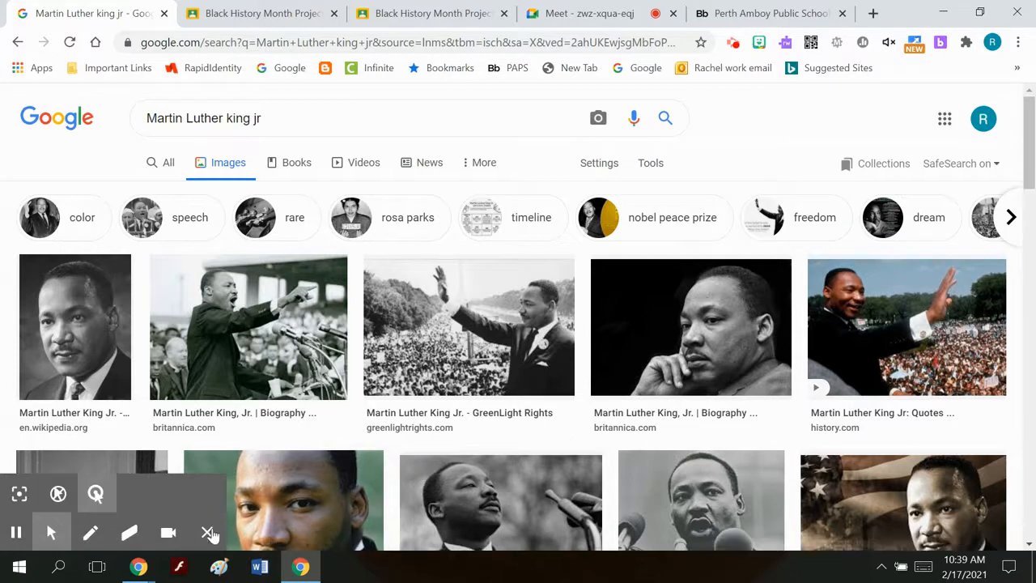
# - Preview the green-background portrait from biography.com and choose the 1200 × 1200 Student Voices version from its related images
pyautogui.click(209, 534)
pyautogui.scroll(-3, 388, 486)
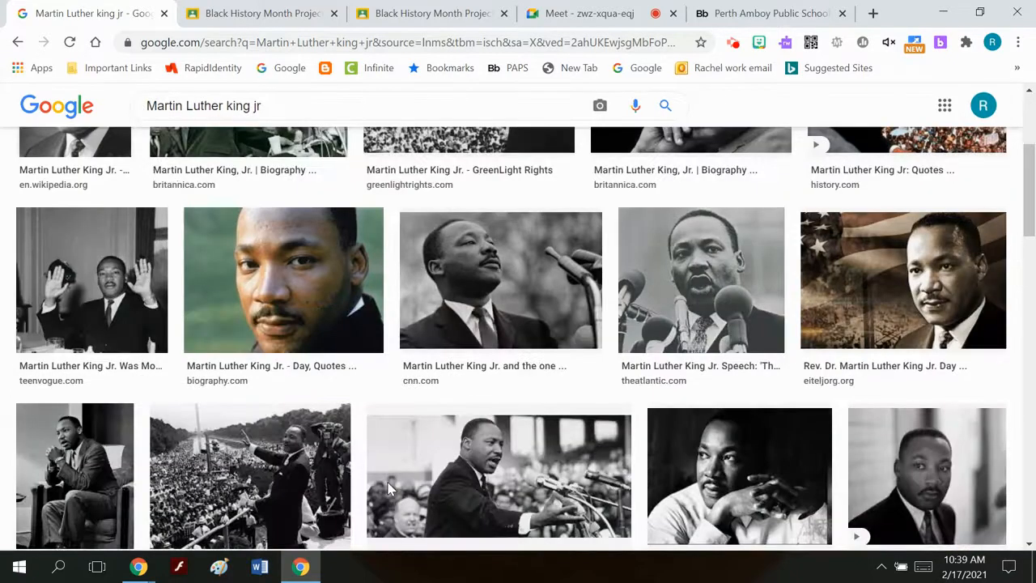
pyautogui.click(315, 302)
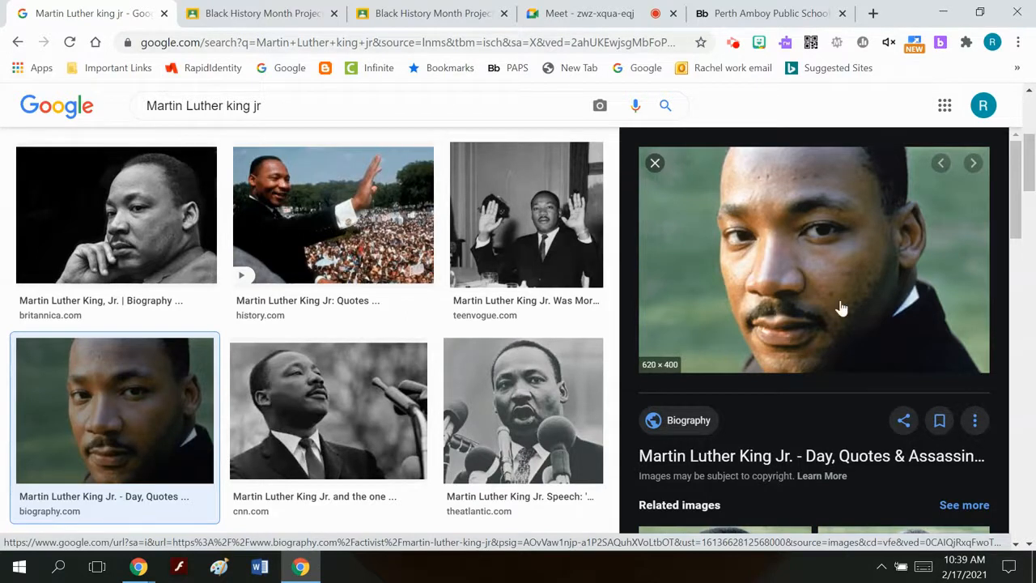
pyautogui.scroll(-4, 837, 307)
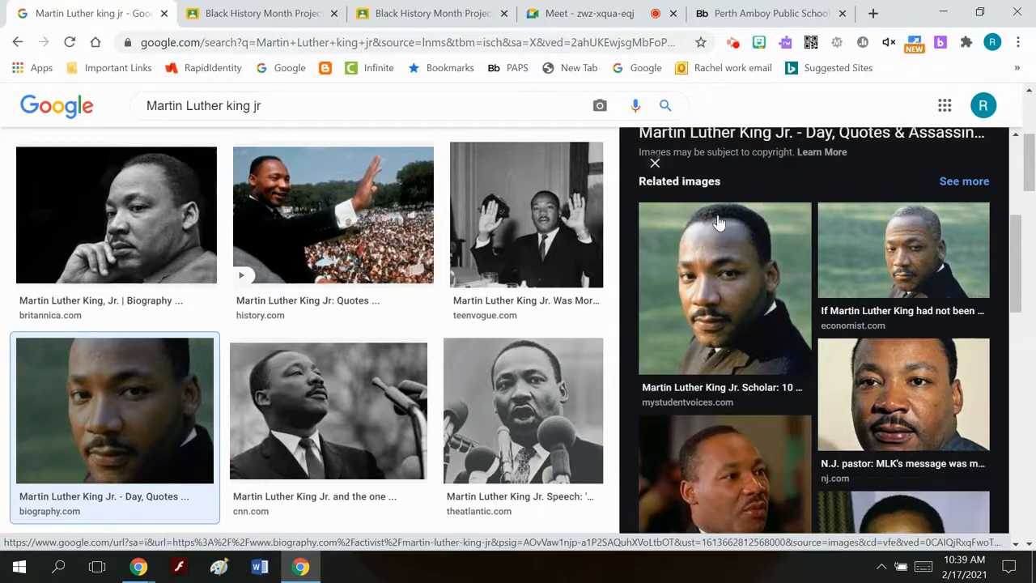
pyautogui.click(745, 301)
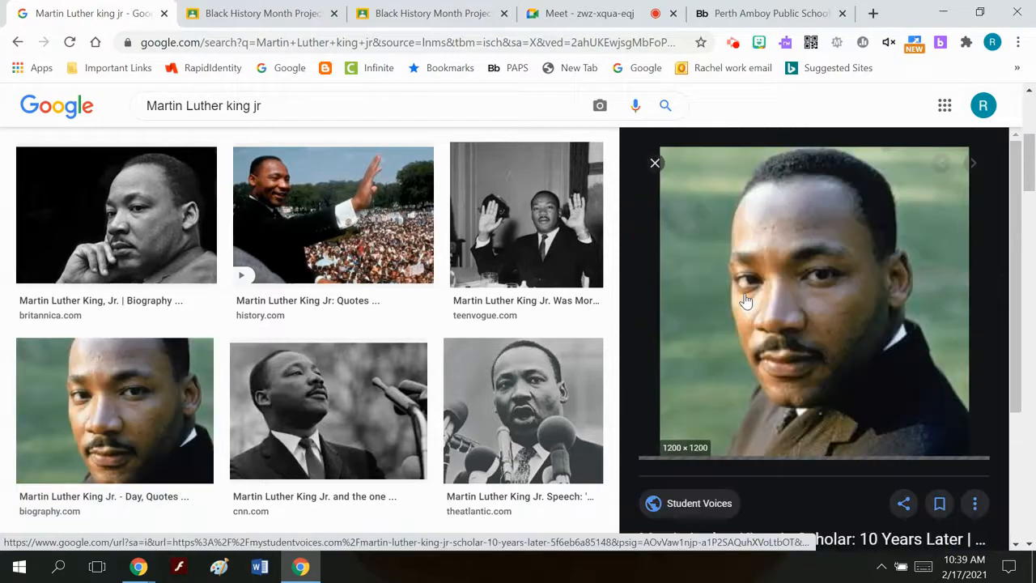
# - Open the 1200 × 1200 portrait in its own browser tab and enlarge it to full size
pyautogui.rightClick(807, 300)
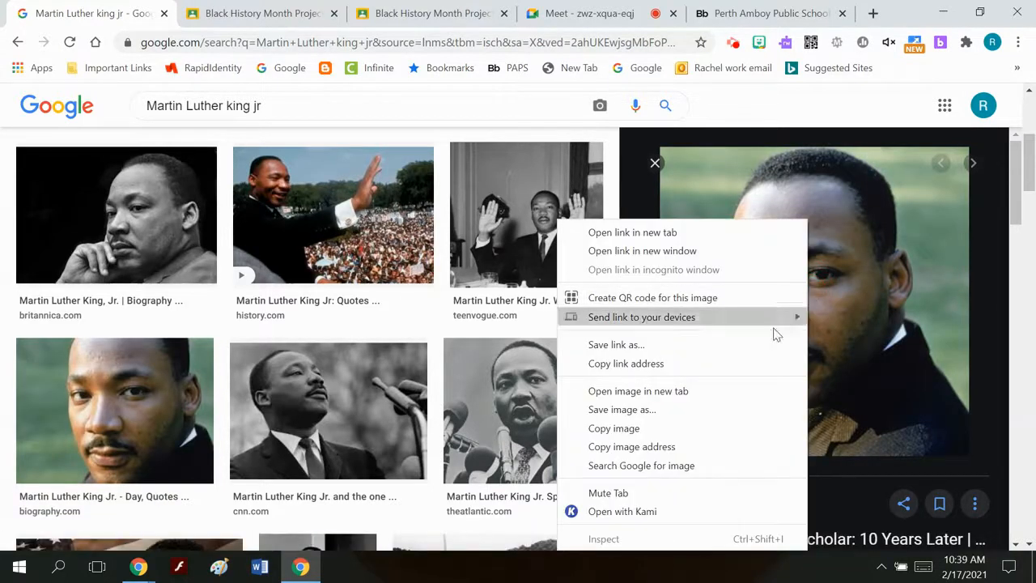
pyautogui.click(685, 392)
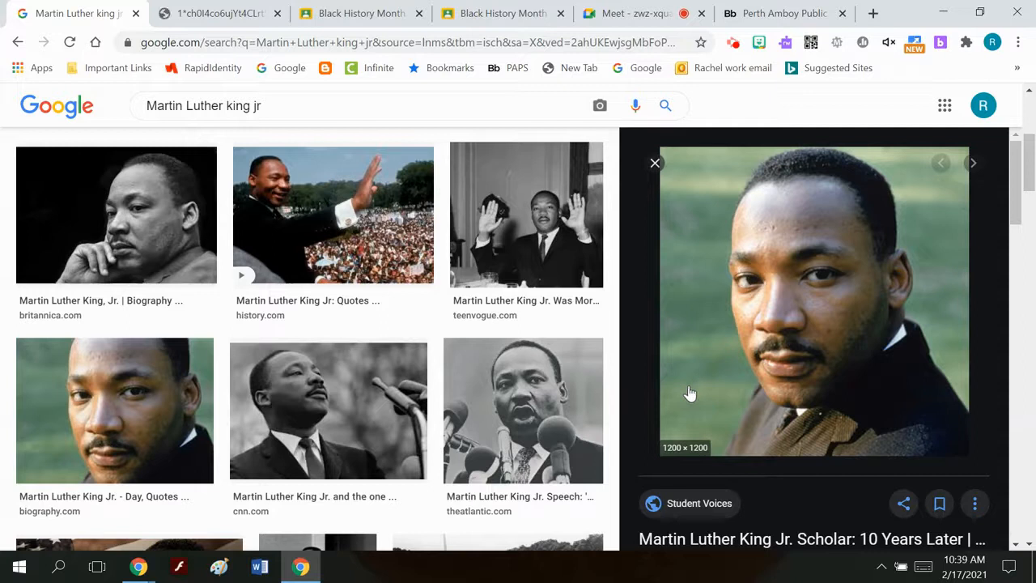
pyautogui.click(185, 16)
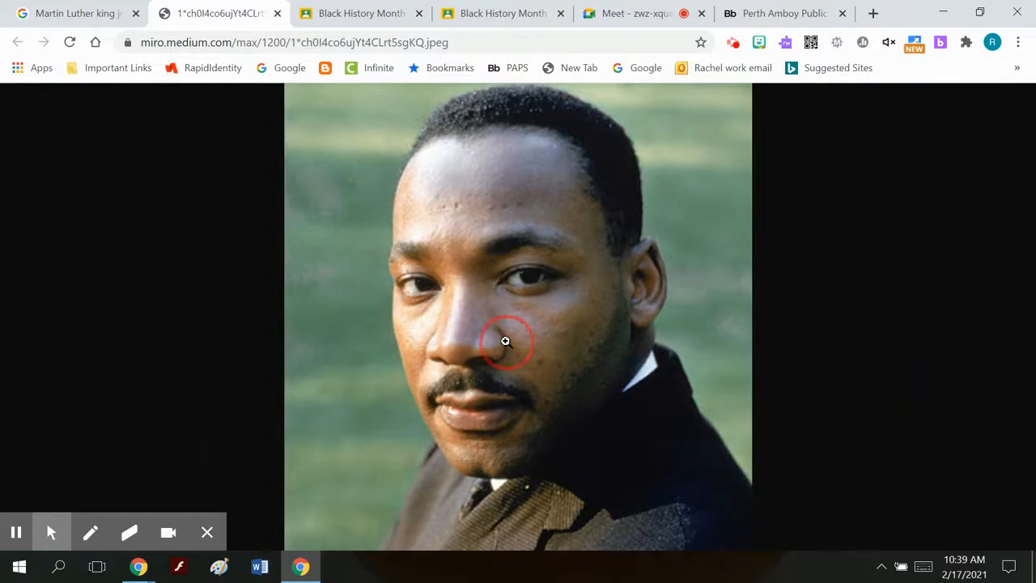
pyautogui.click(505, 341)
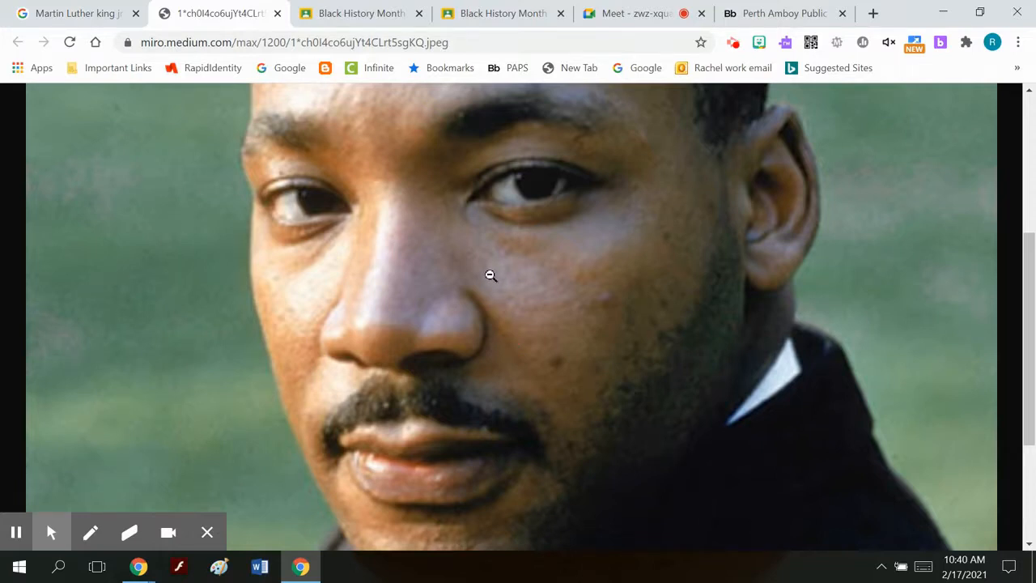
# - Save the portrait to the Desktop as a JPEG image named "MLK jr"
pyautogui.rightClick(489, 275)
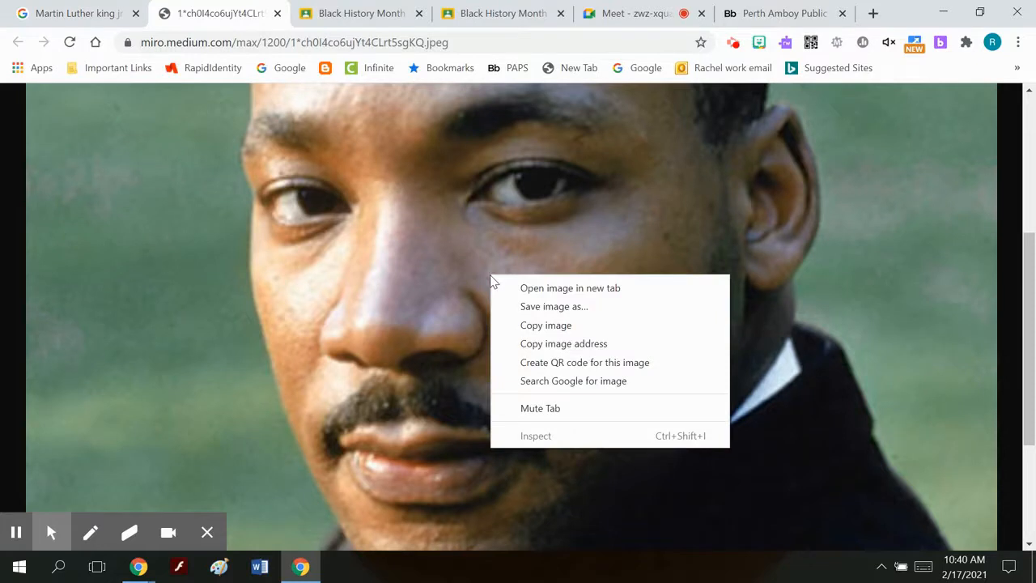
pyautogui.click(554, 306)
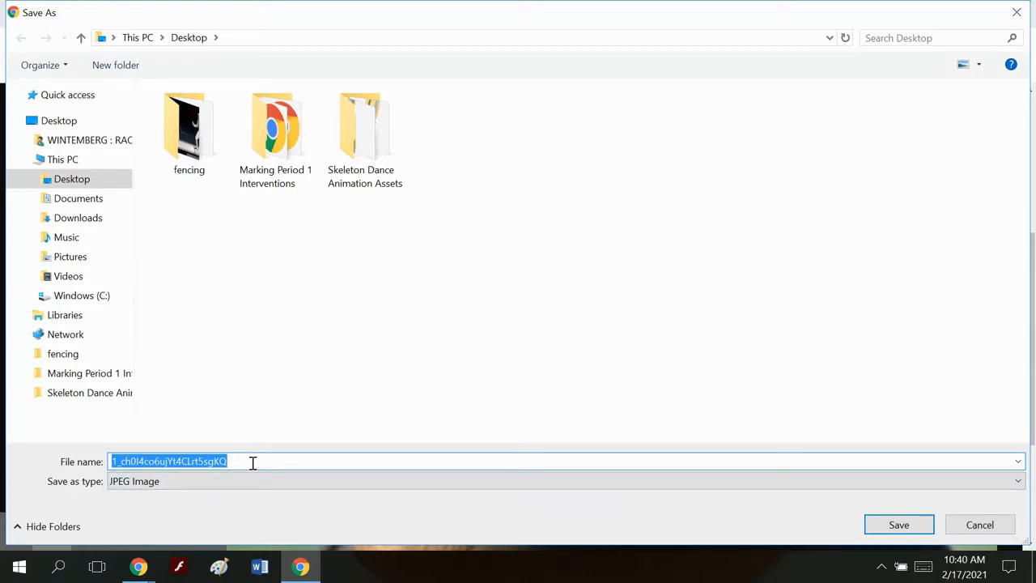
pyautogui.write('M')
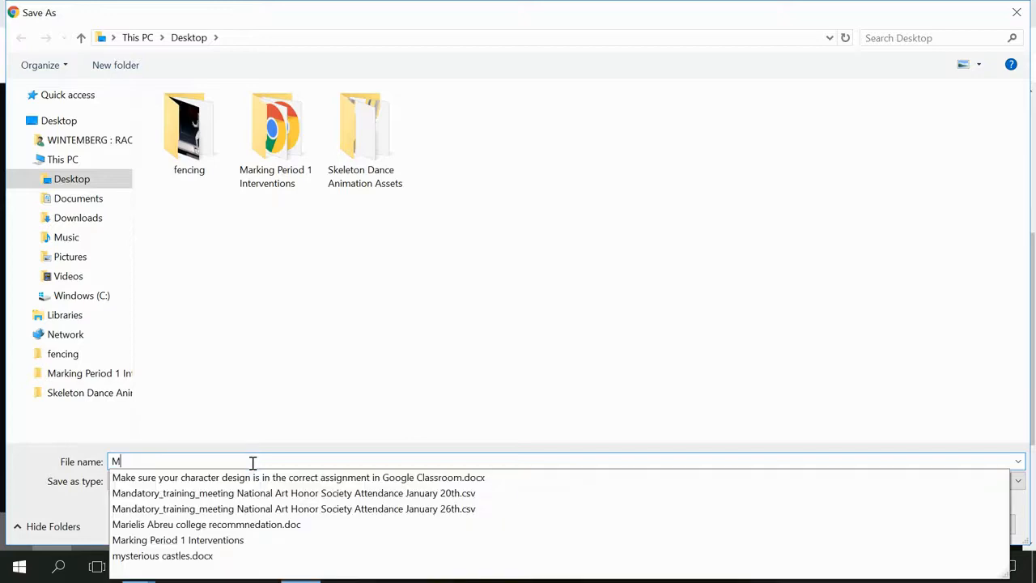
pyautogui.write('LK jr')
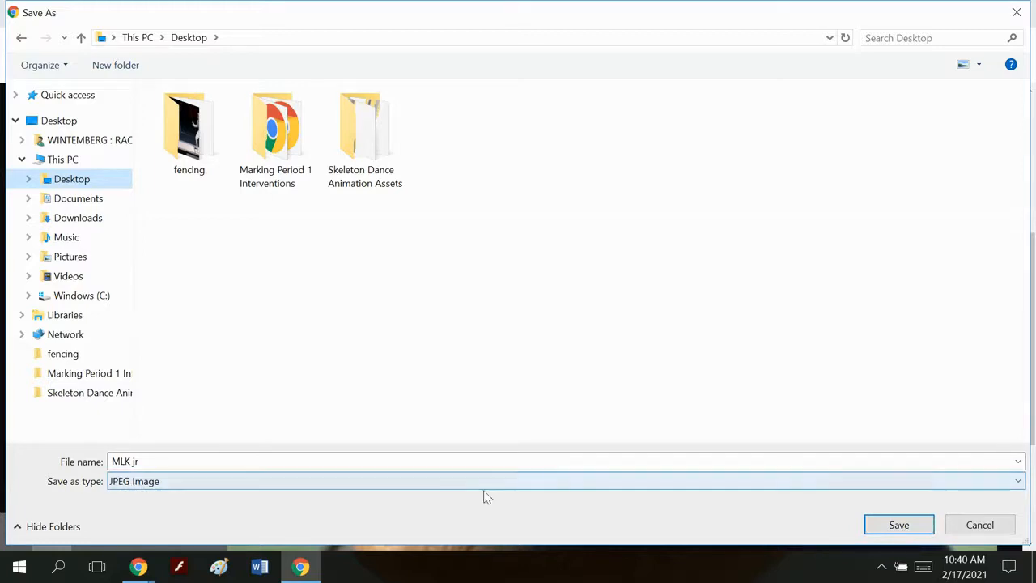
pyautogui.click(899, 525)
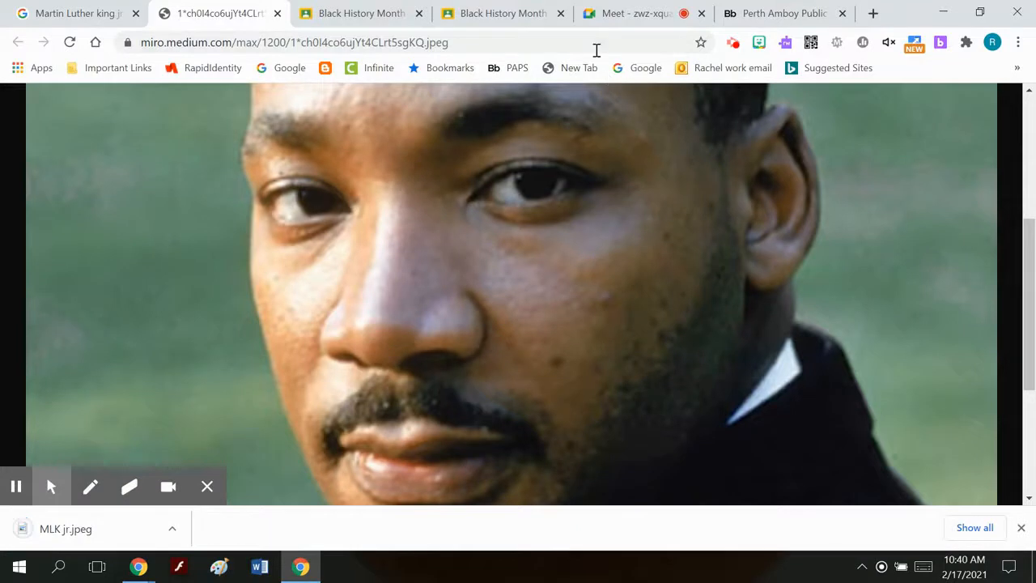
# - Load the Photopea online photo editor at photopea.com in the current browser tab
pyautogui.click(590, 46)
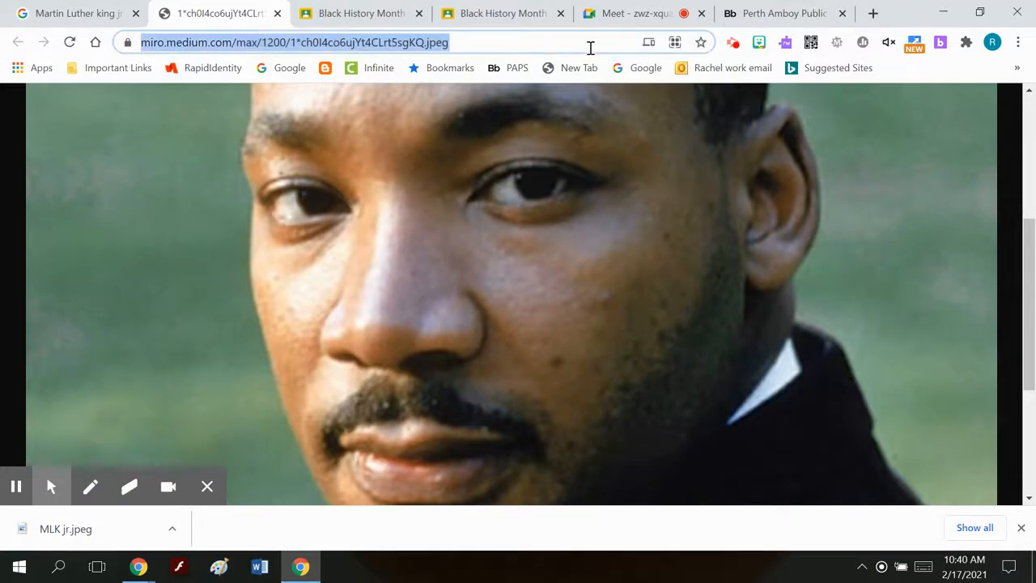
pyautogui.write('phot')
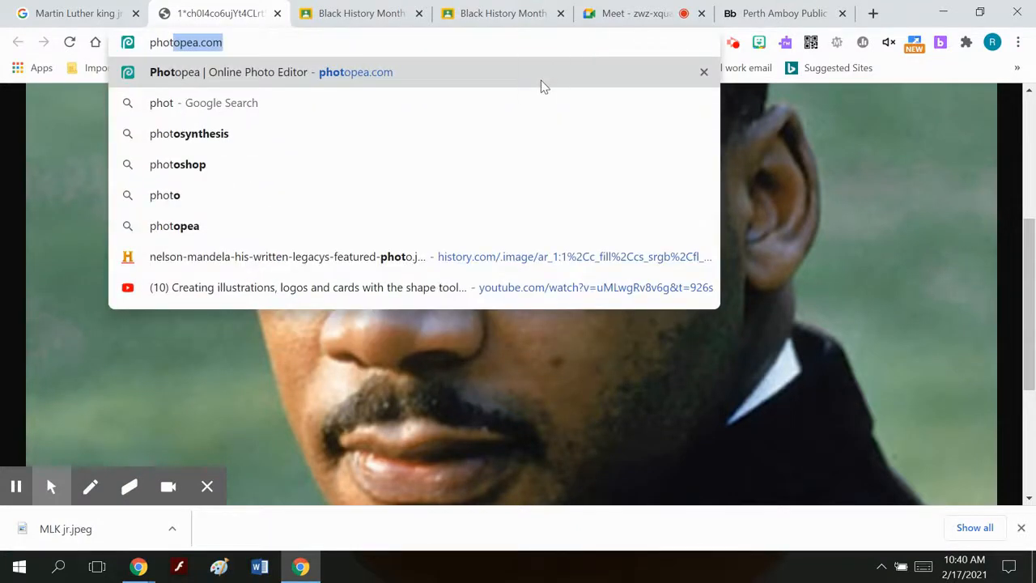
pyautogui.click(540, 81)
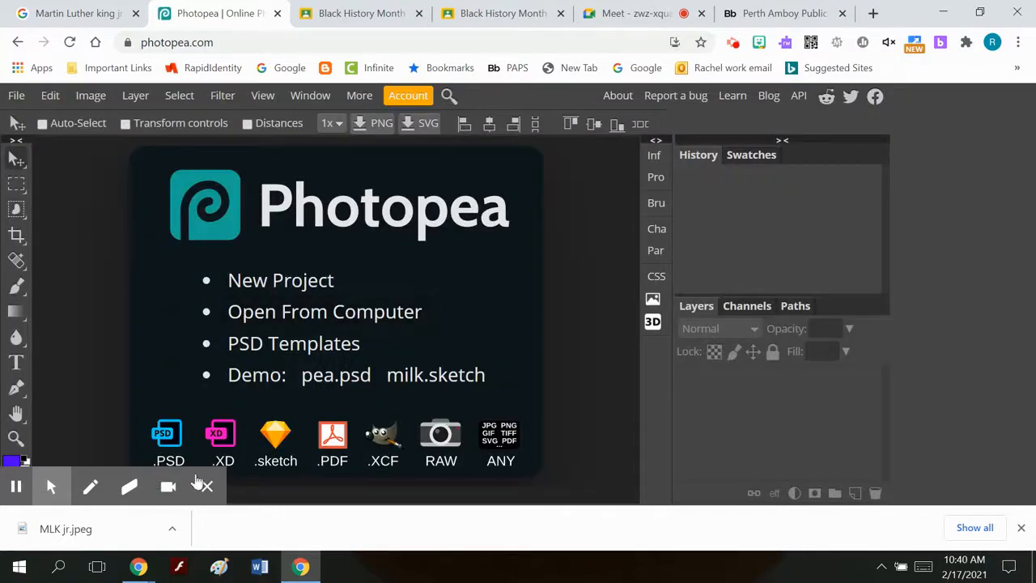
pyautogui.click(207, 487)
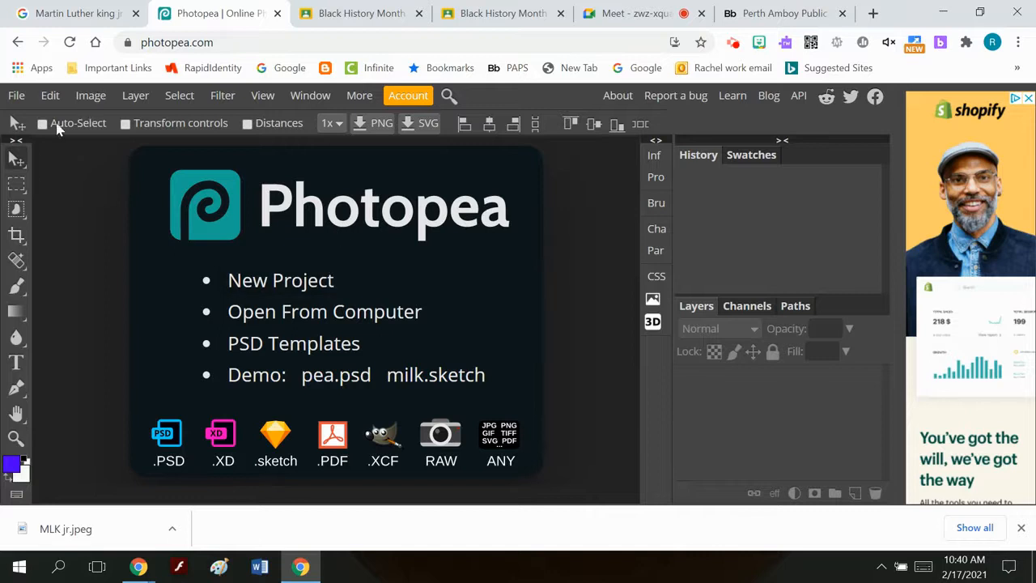
# - Open the "MLK jr" image from the Desktop, filtering the files by datemodified:today to find it
pyautogui.click(16, 95)
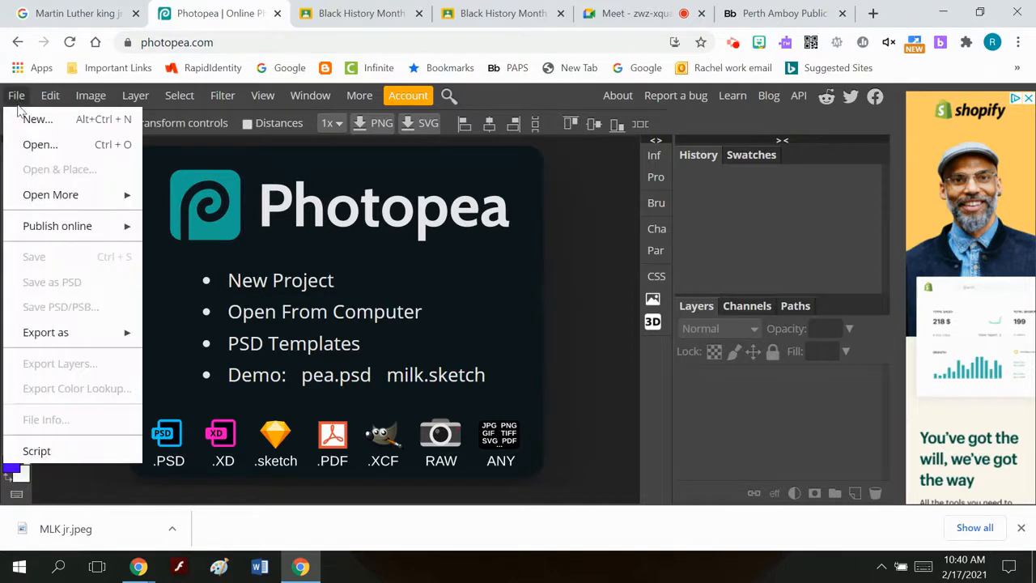
pyautogui.click(40, 144)
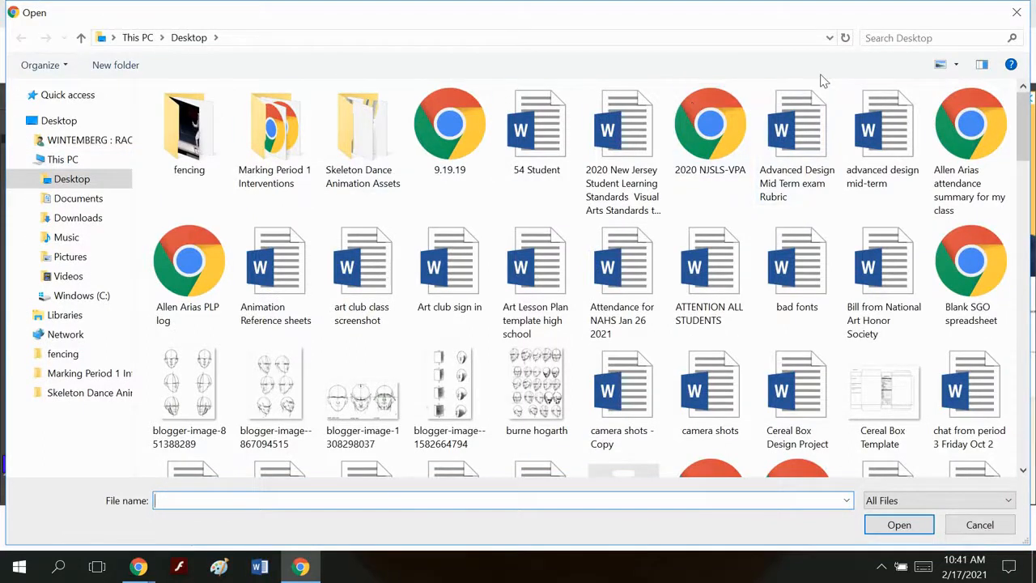
pyautogui.click(934, 42)
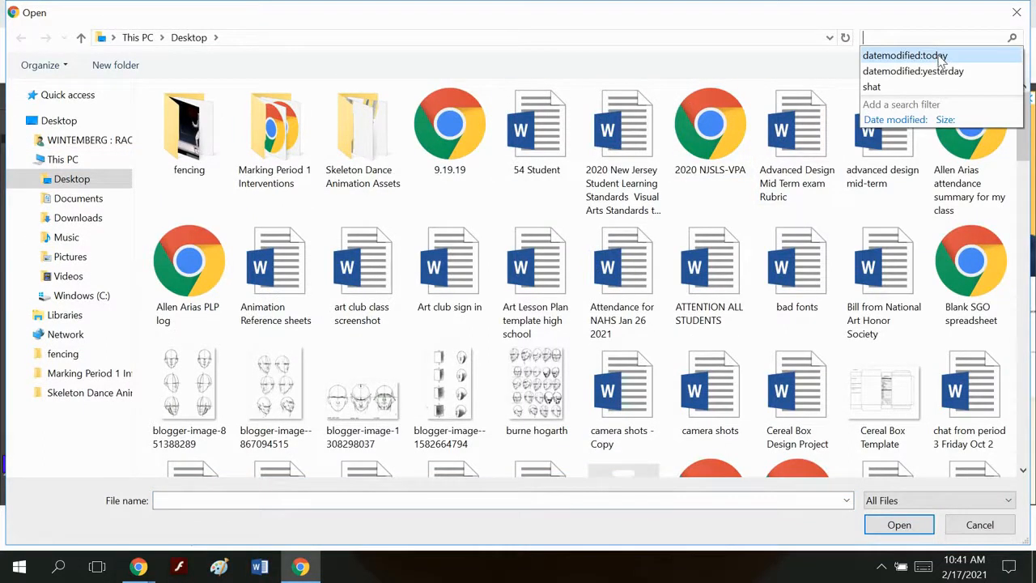
pyautogui.click(939, 53)
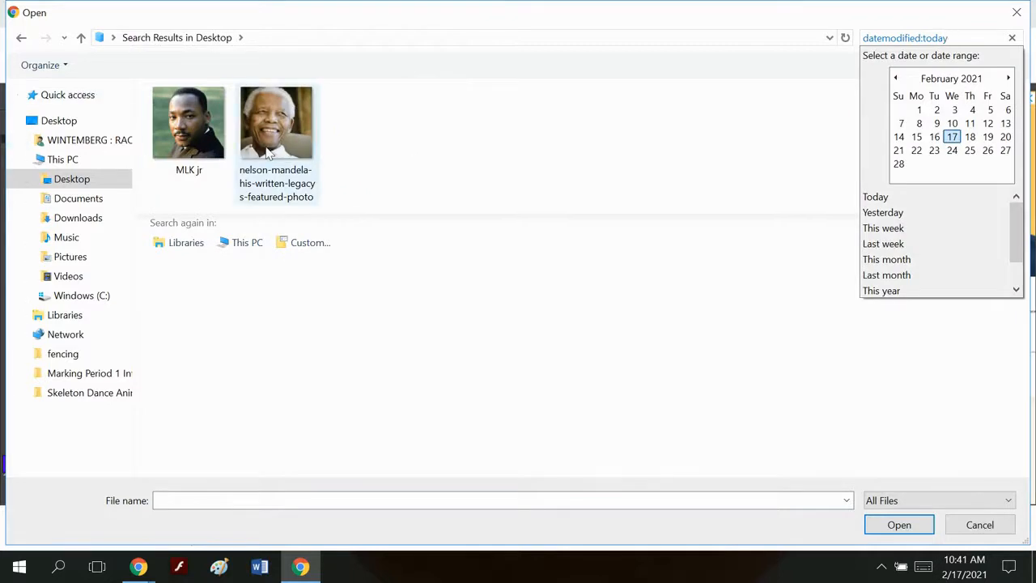
pyautogui.click(182, 129)
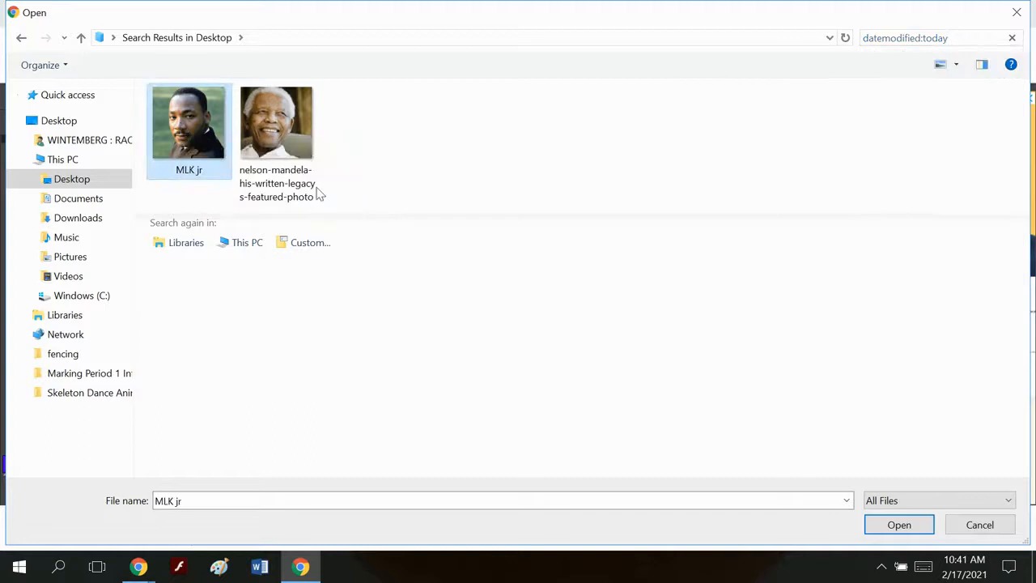
pyautogui.click(899, 525)
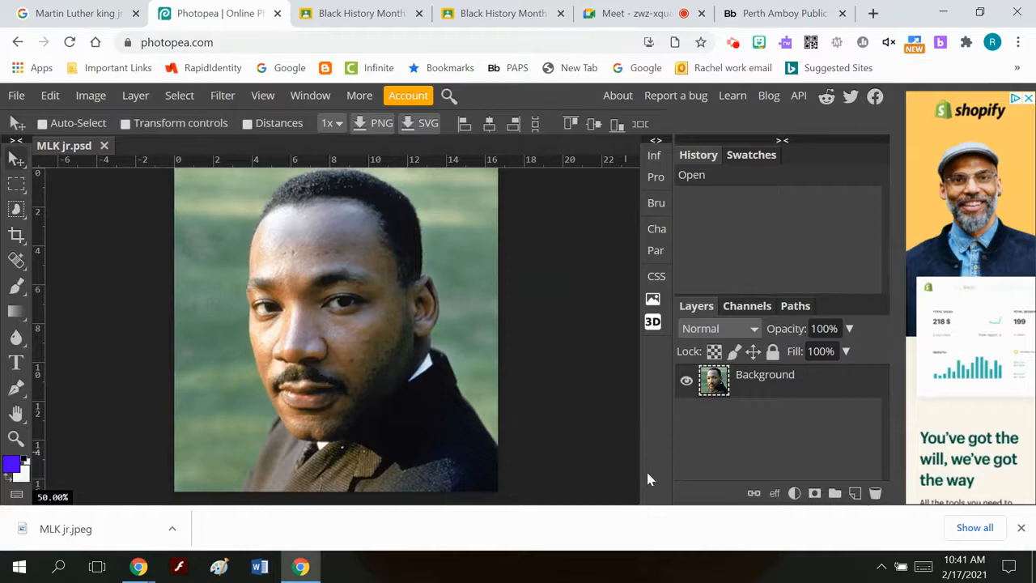
# - Resize the image to 8.5 inches wide by 8.5 inches high with the proportions linked
pyautogui.click(96, 96)
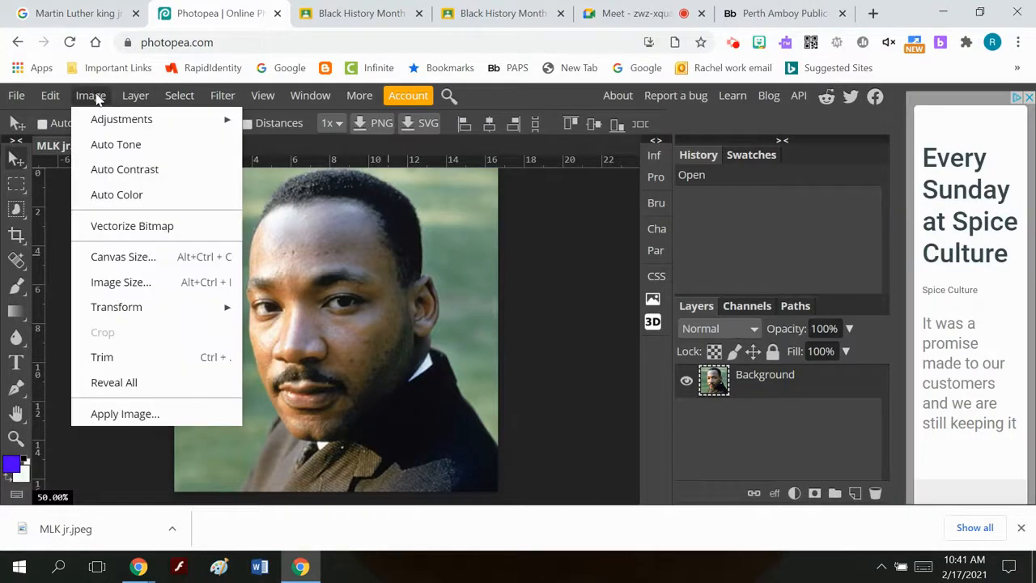
pyautogui.click(127, 288)
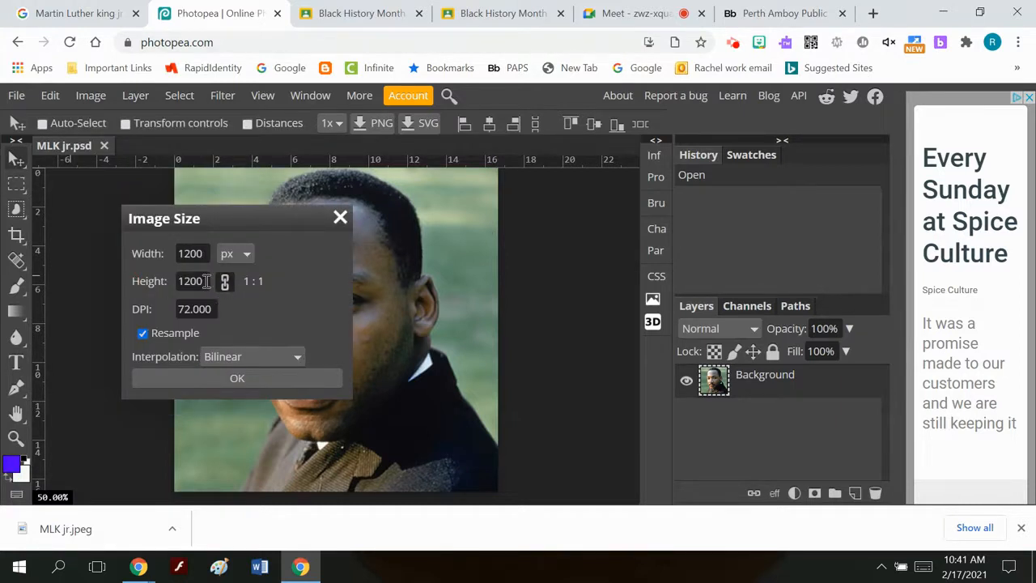
pyautogui.click(234, 256)
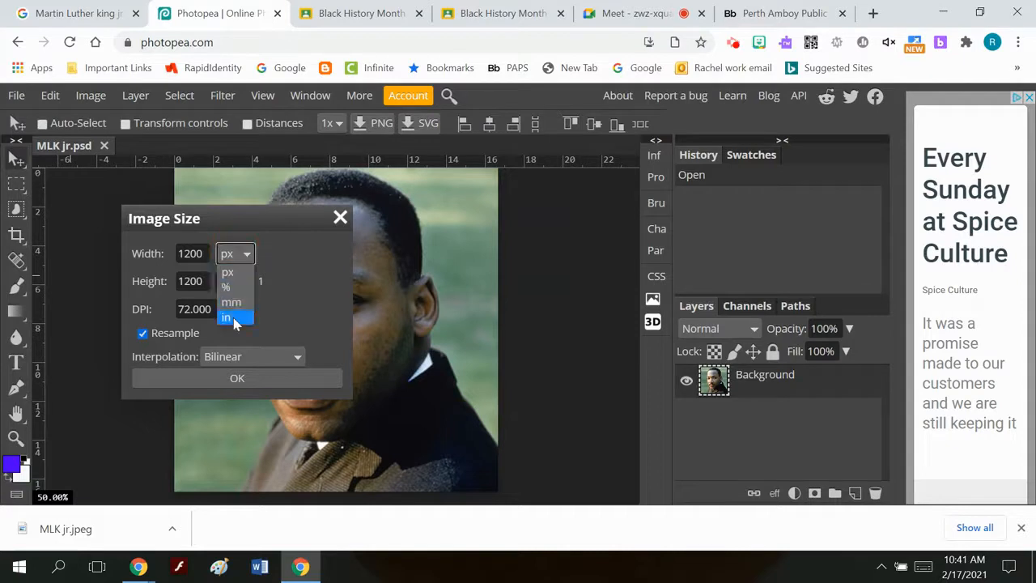
pyautogui.click(233, 318)
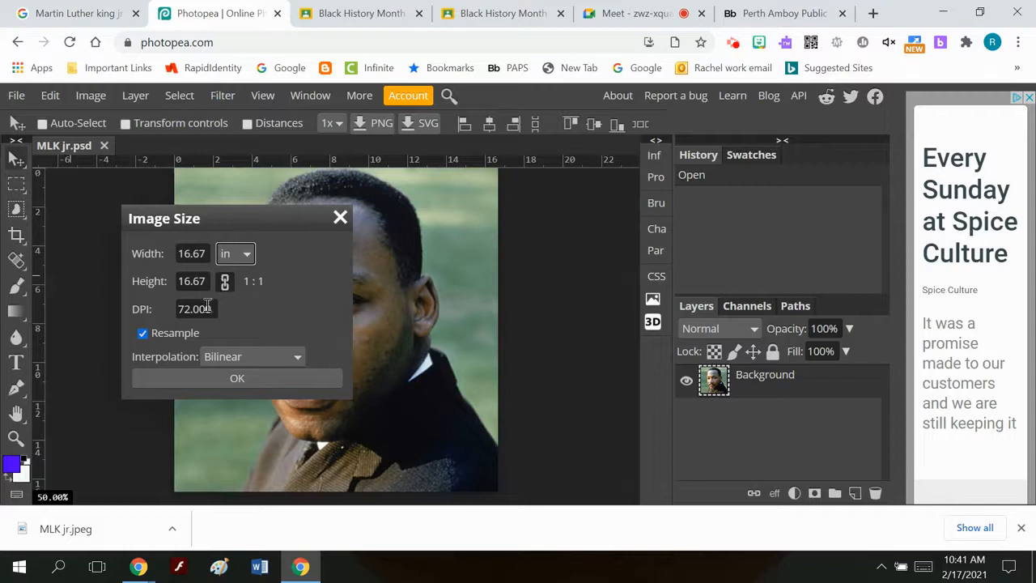
pyautogui.click(206, 282)
pyautogui.moveTo(205, 283); pyautogui.dragTo(170, 280)
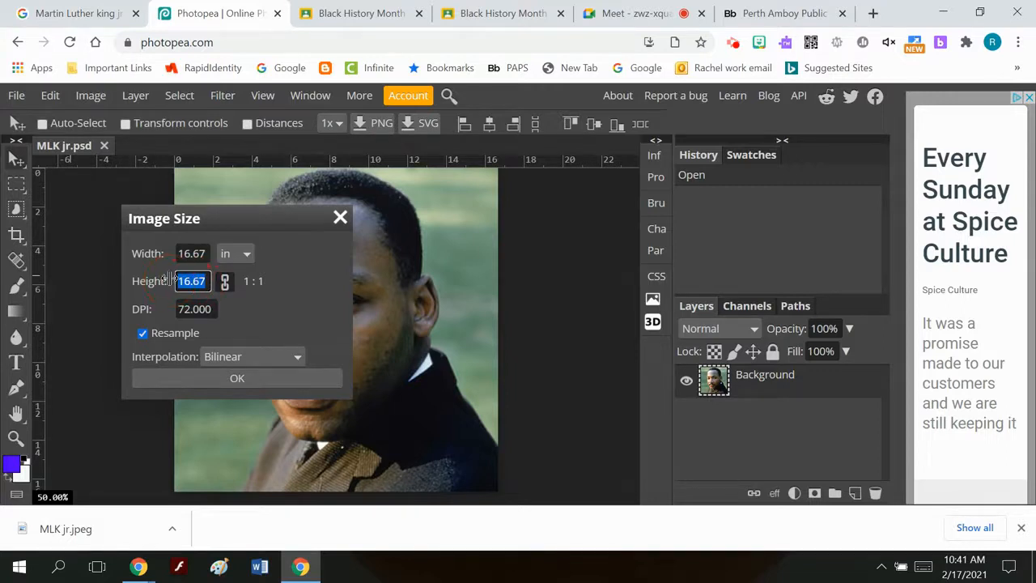
pyautogui.write('8.5')
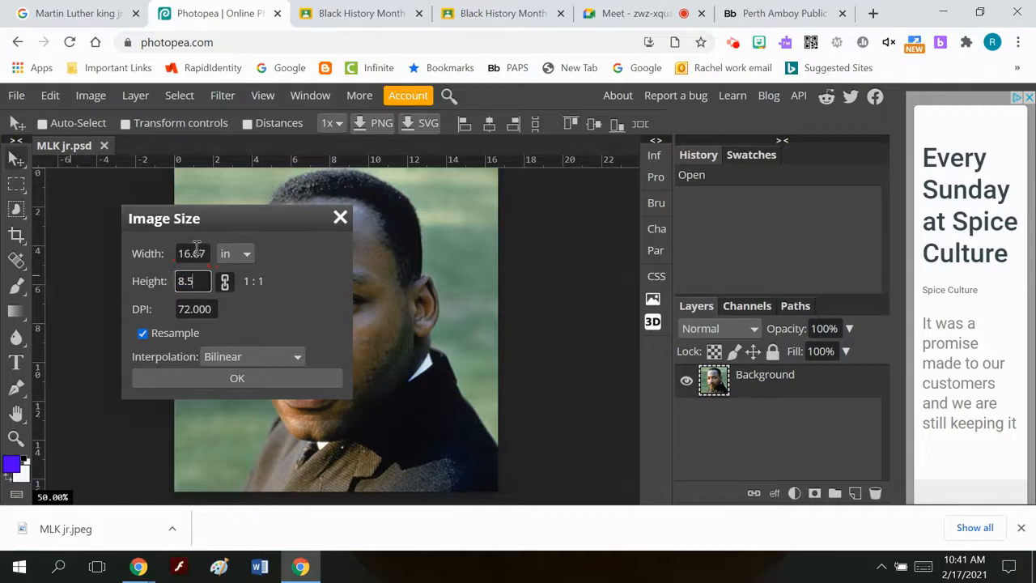
pyautogui.click(226, 282)
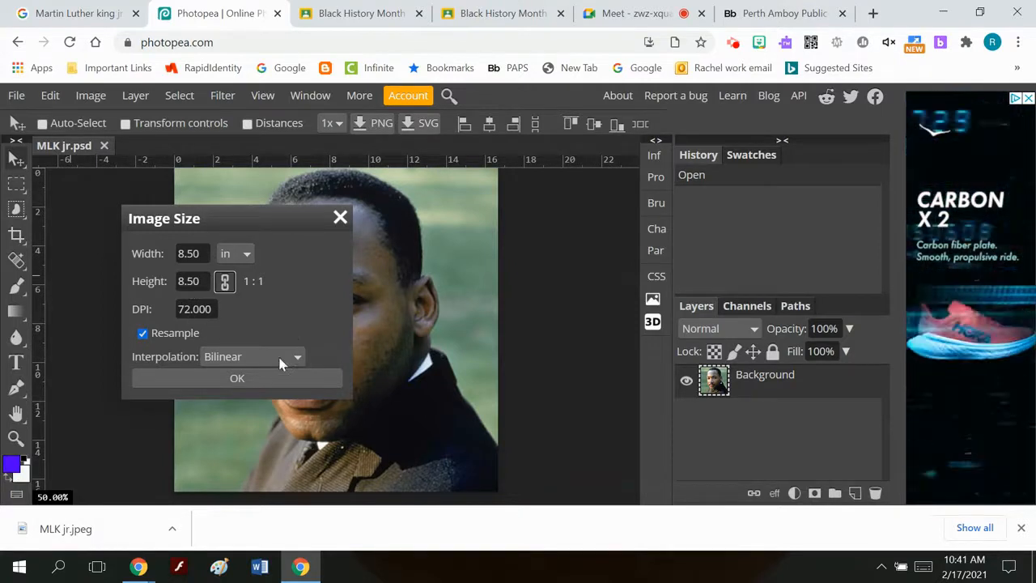
pyautogui.click(250, 377)
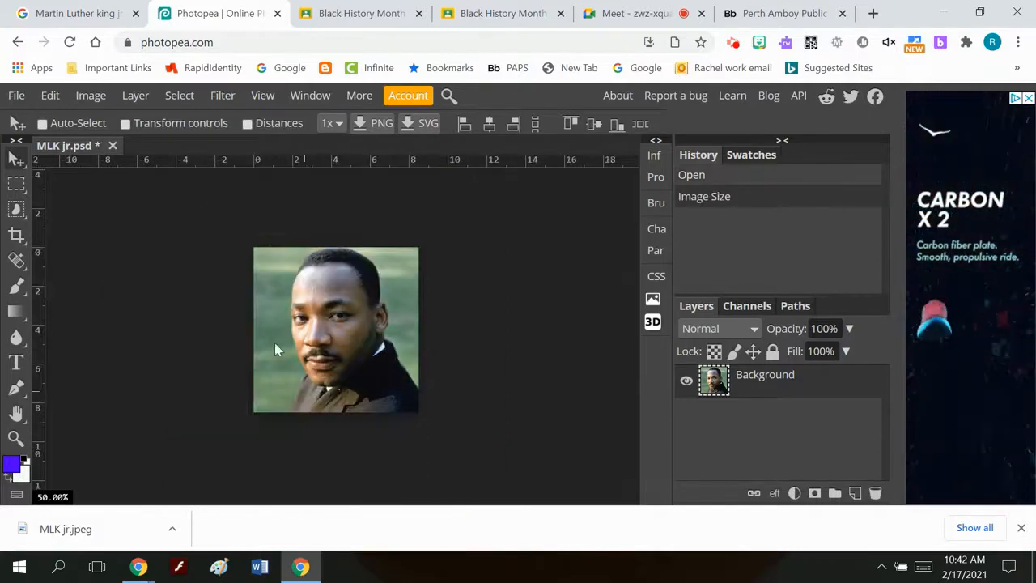
# - Select the entire MLK jr portrait and copy it
pyautogui.click(184, 101)
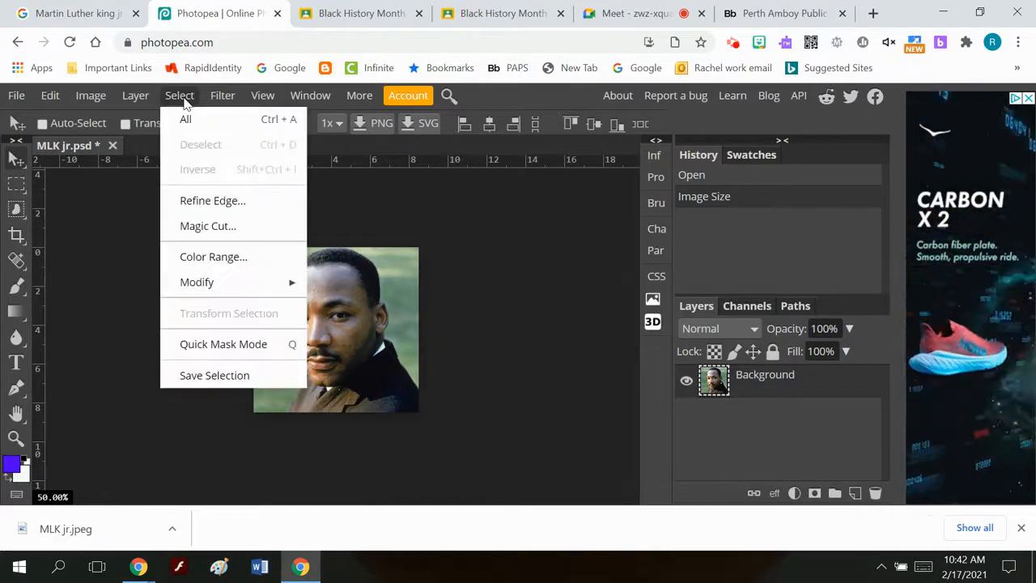
pyautogui.click(194, 120)
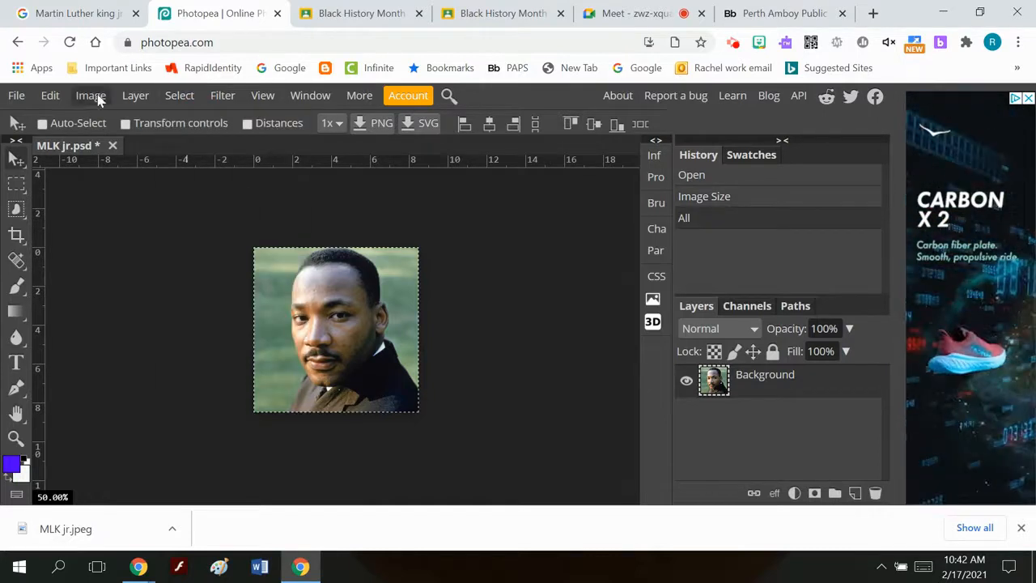
pyautogui.click(52, 96)
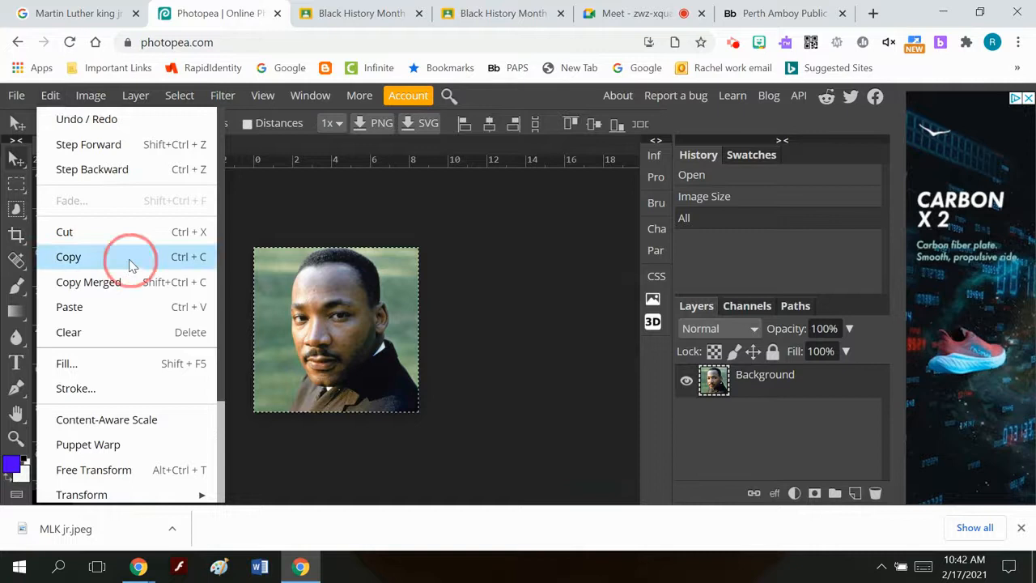
pyautogui.click(127, 258)
# - Create a new project from the Full HD 1920 x 1080 px screen preset with a white background
pyautogui.click(15, 97)
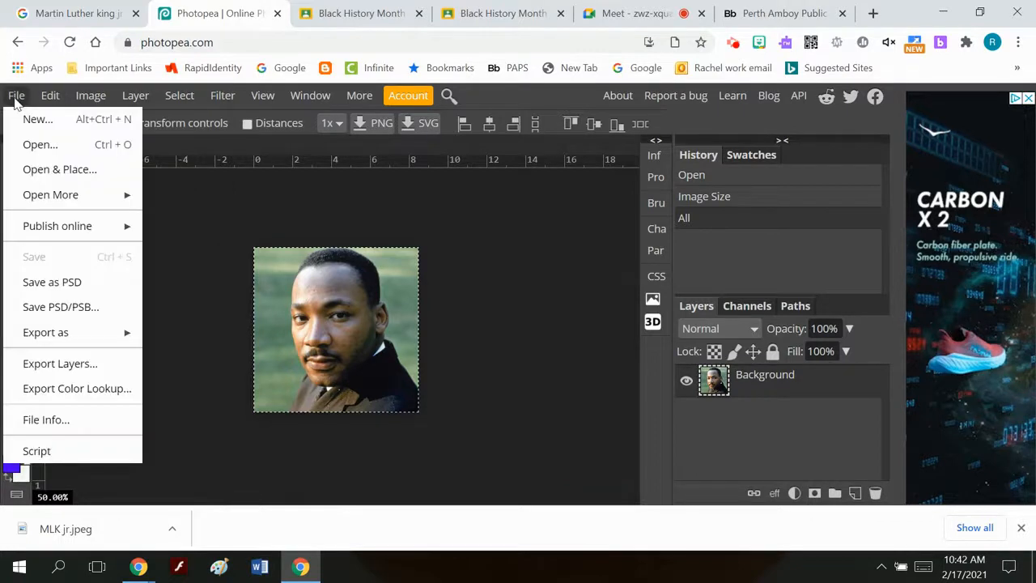
pyautogui.click(34, 120)
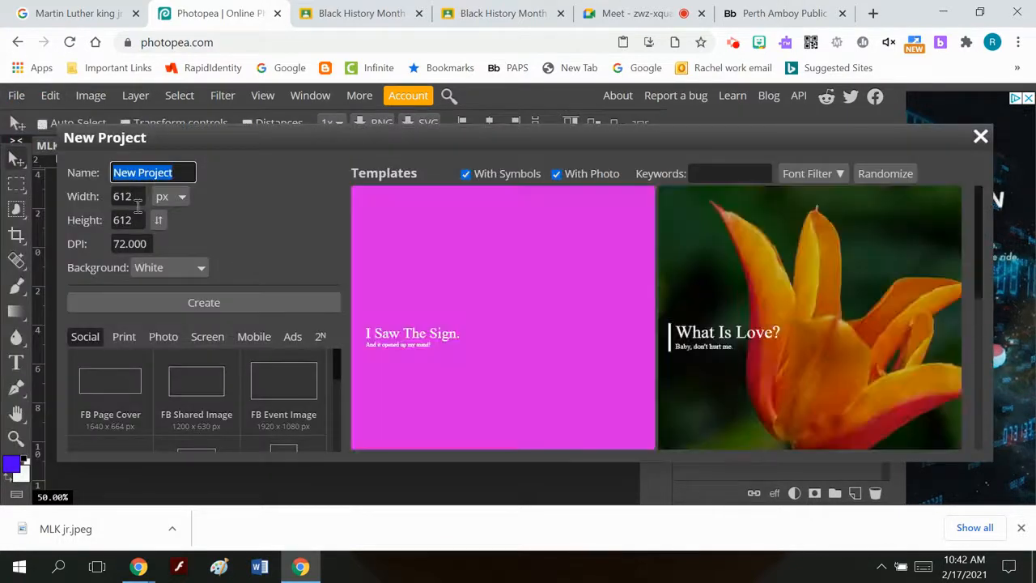
pyautogui.click(207, 337)
pyautogui.scroll(-3, 296, 360)
pyautogui.scroll(1, 310, 373)
pyautogui.click(305, 419)
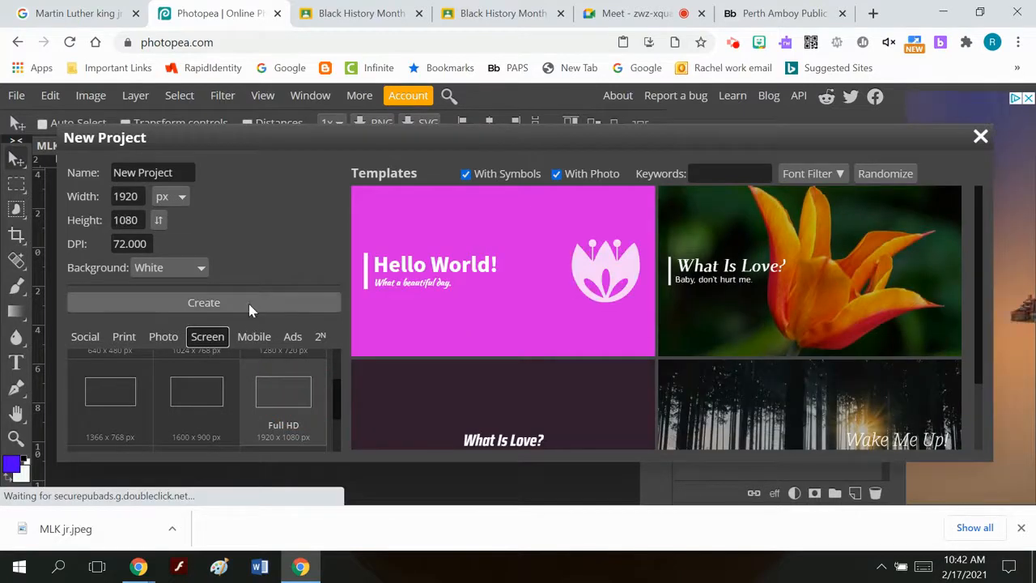
pyautogui.click(252, 303)
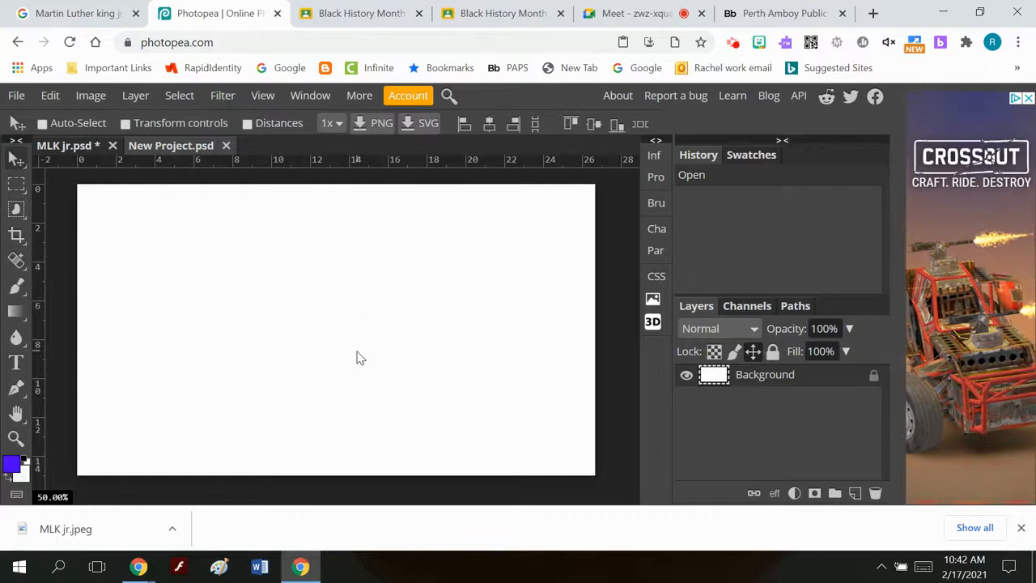
# - Paste the copied portrait into the upper-left area of the new project's canvas, and return to the MLK jr document
pyautogui.click(50, 96)
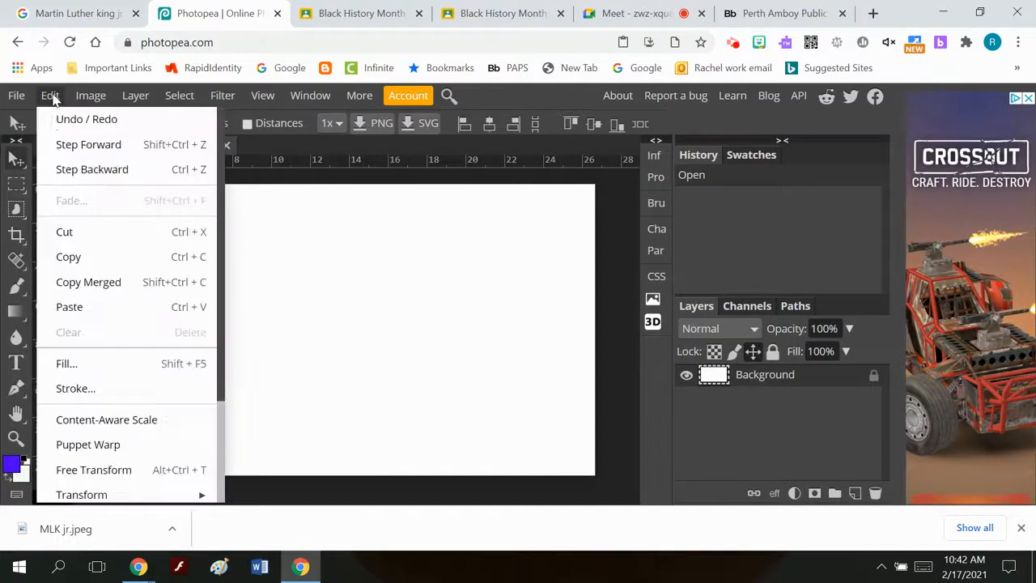
pyautogui.click(95, 308)
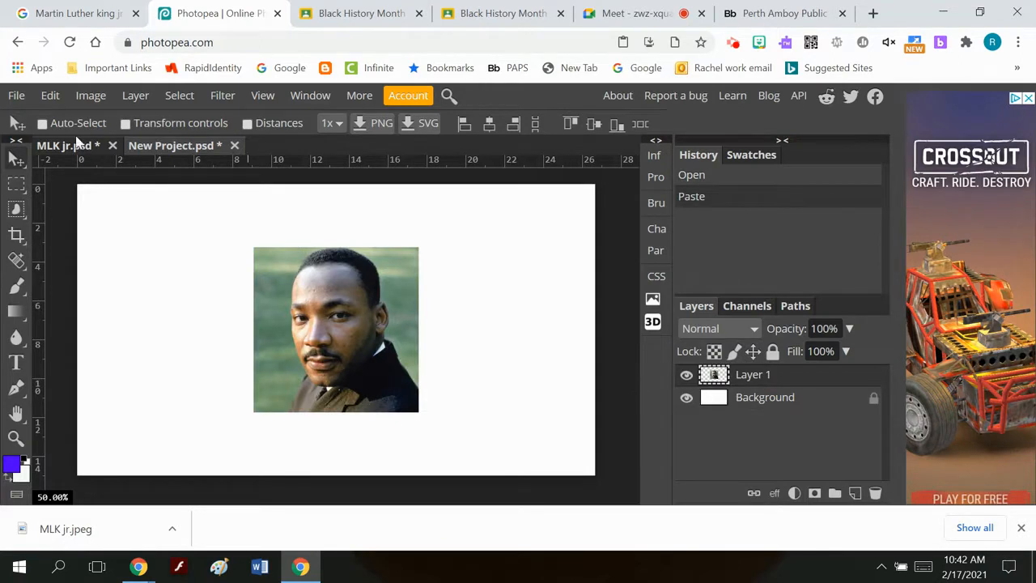
pyautogui.moveTo(344, 316); pyautogui.dragTo(185, 266)
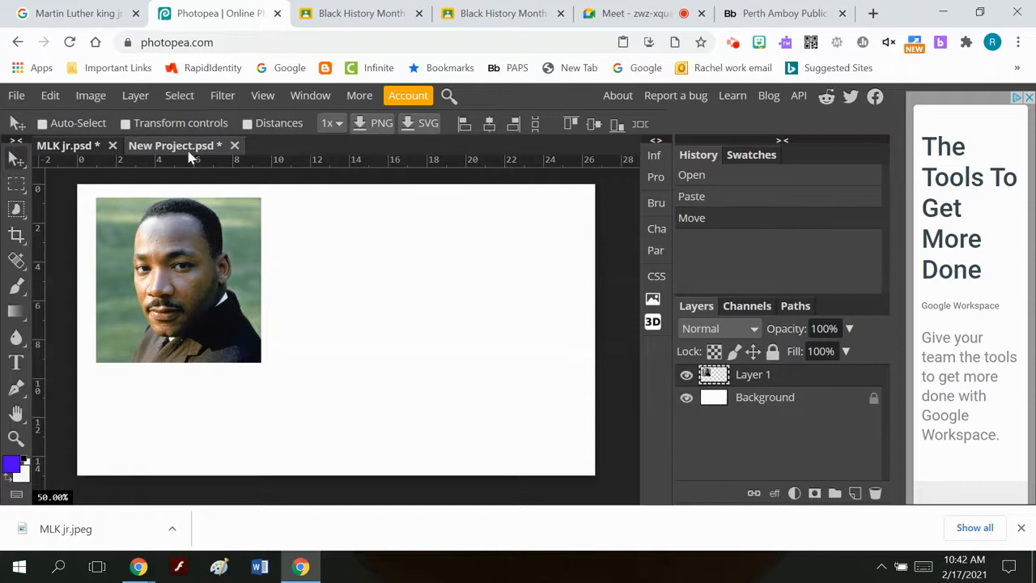
pyautogui.click(94, 144)
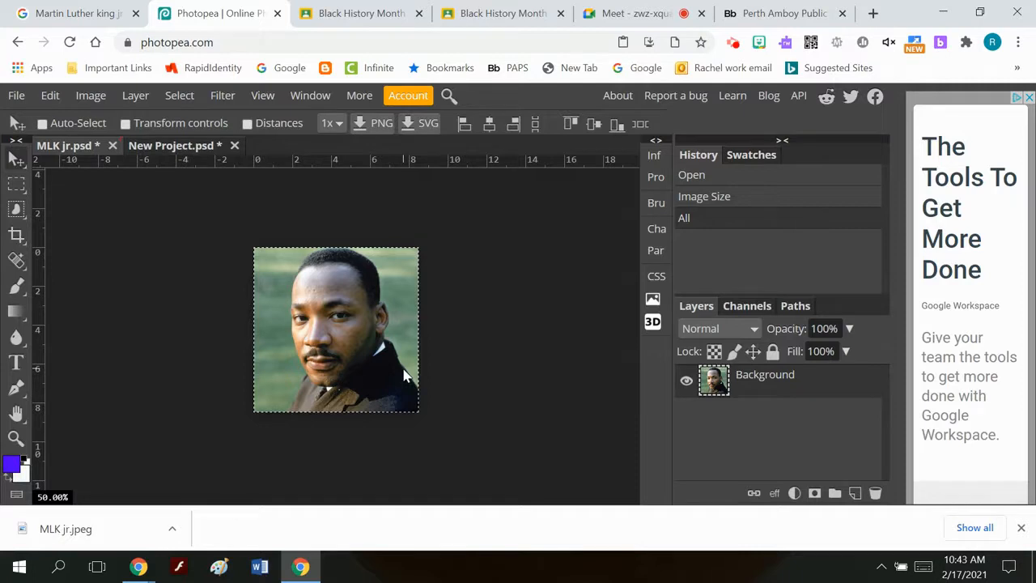
# - Try the Posterize adjustment on the portrait with 7 levels
pyautogui.click(94, 98)
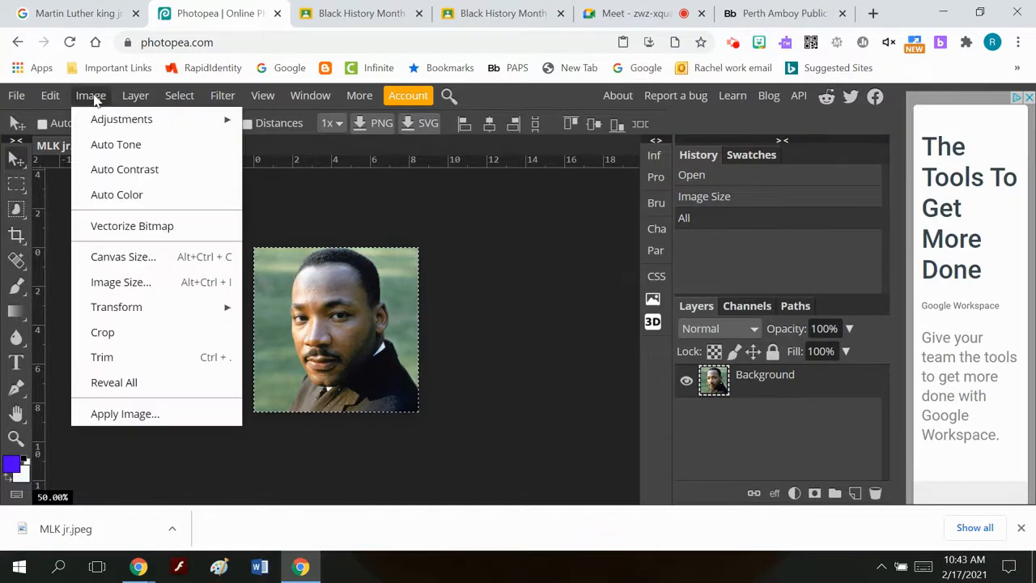
pyautogui.moveTo(95, 122)
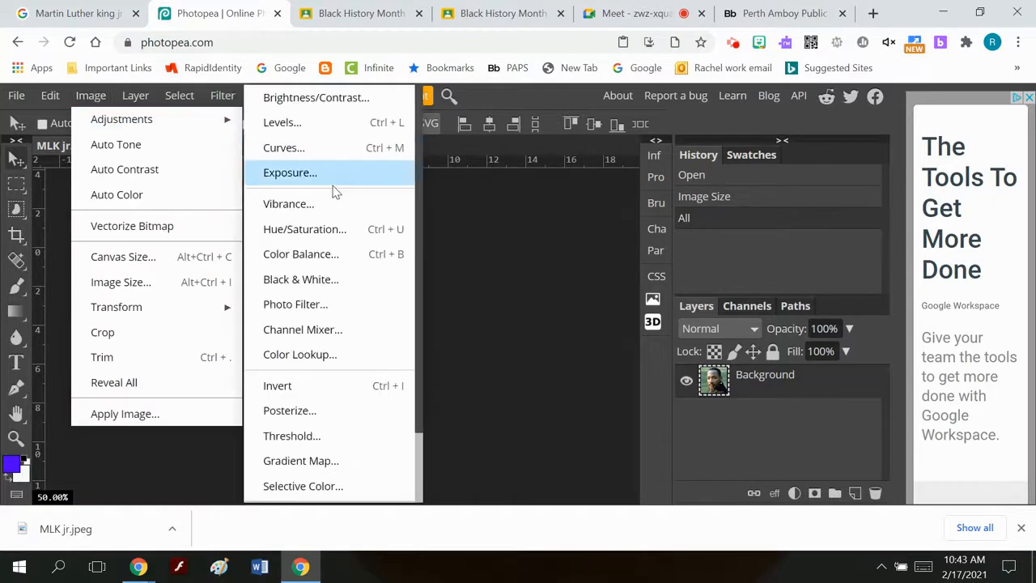
pyautogui.click(313, 413)
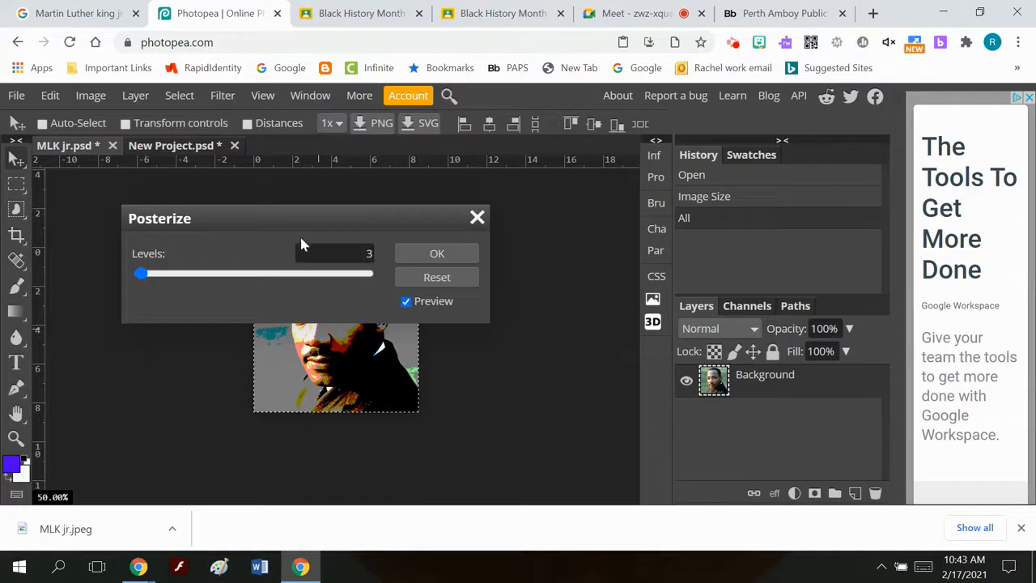
pyautogui.moveTo(306, 227); pyautogui.dragTo(656, 225)
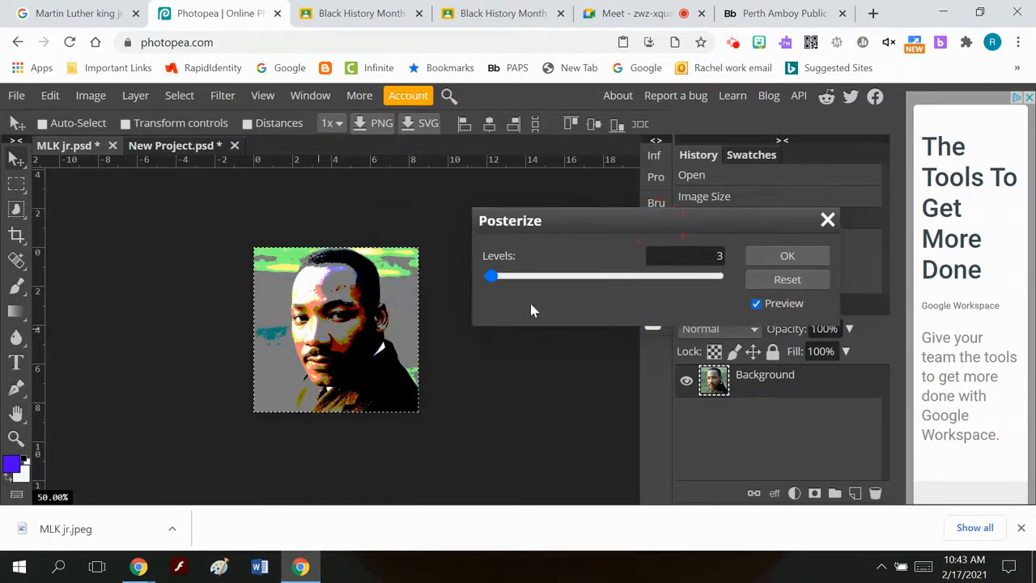
pyautogui.moveTo(489, 275); pyautogui.dragTo(496, 279)
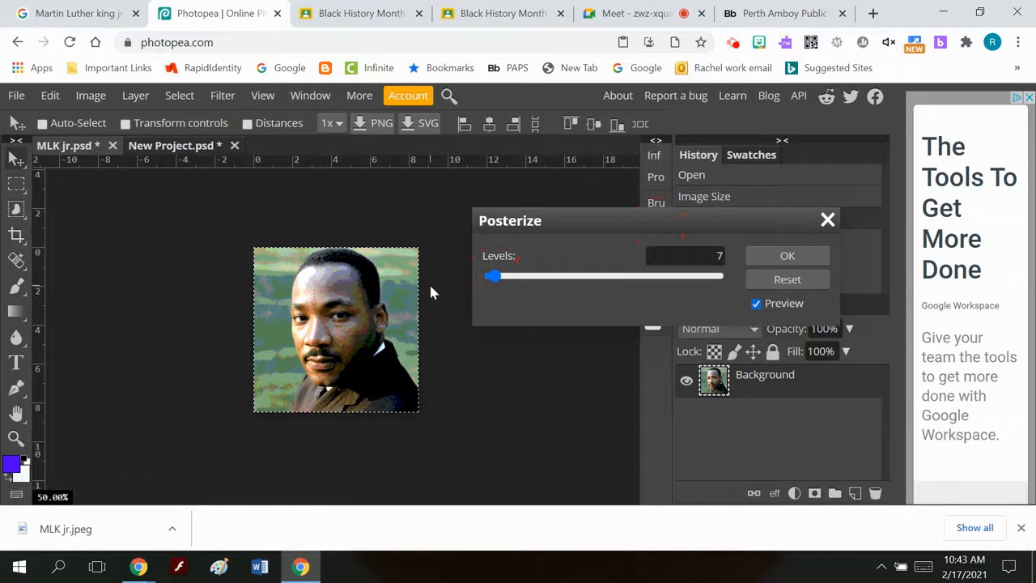
pyautogui.click(826, 223)
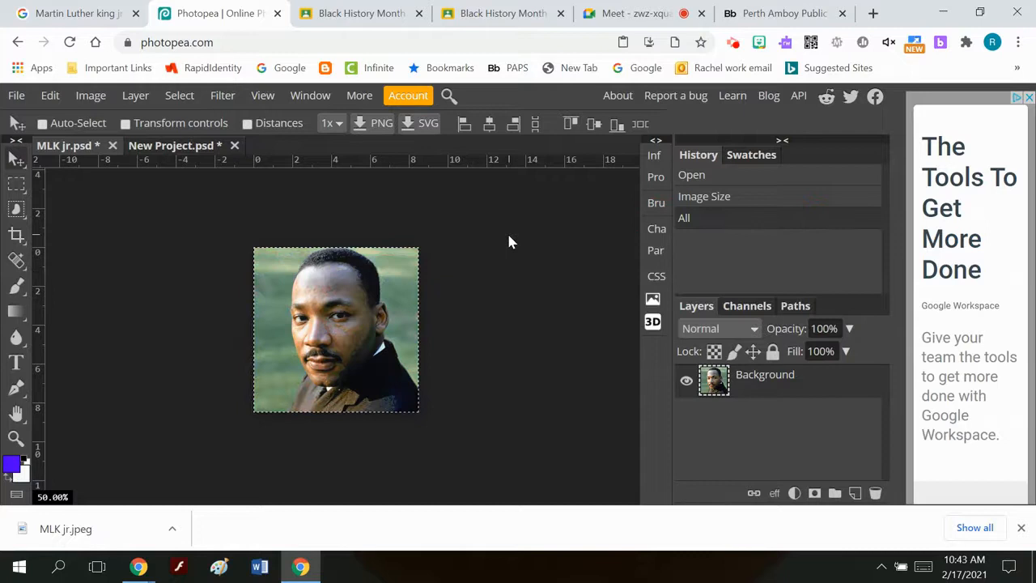
# - Try the Oil Paint filter on the portrait with radius 1.5 px, cleanliness 4.4 px and bristle detail 2.9
pyautogui.click(223, 96)
pyautogui.click(94, 270)
pyautogui.click(220, 97)
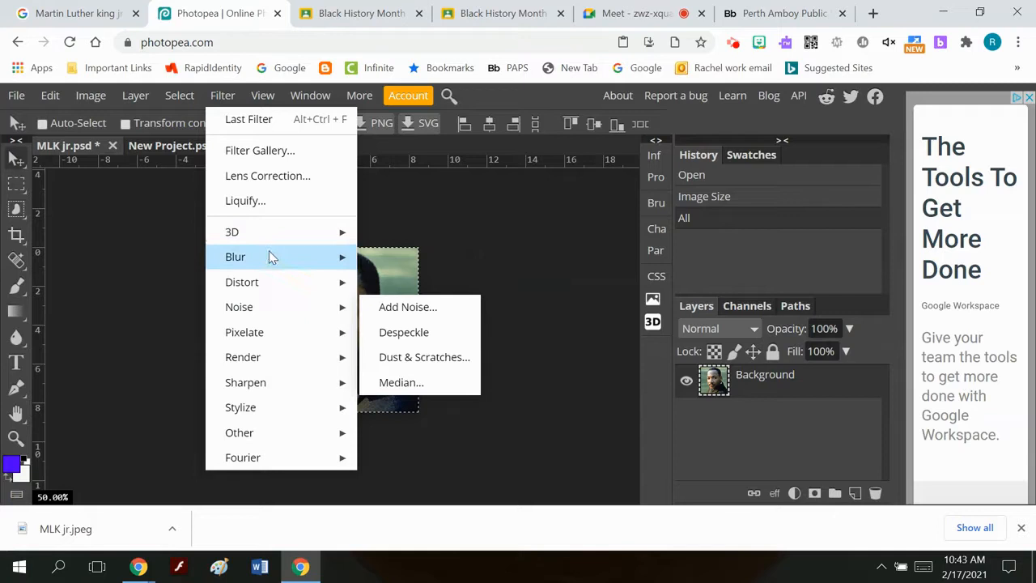
pyautogui.moveTo(282, 392)
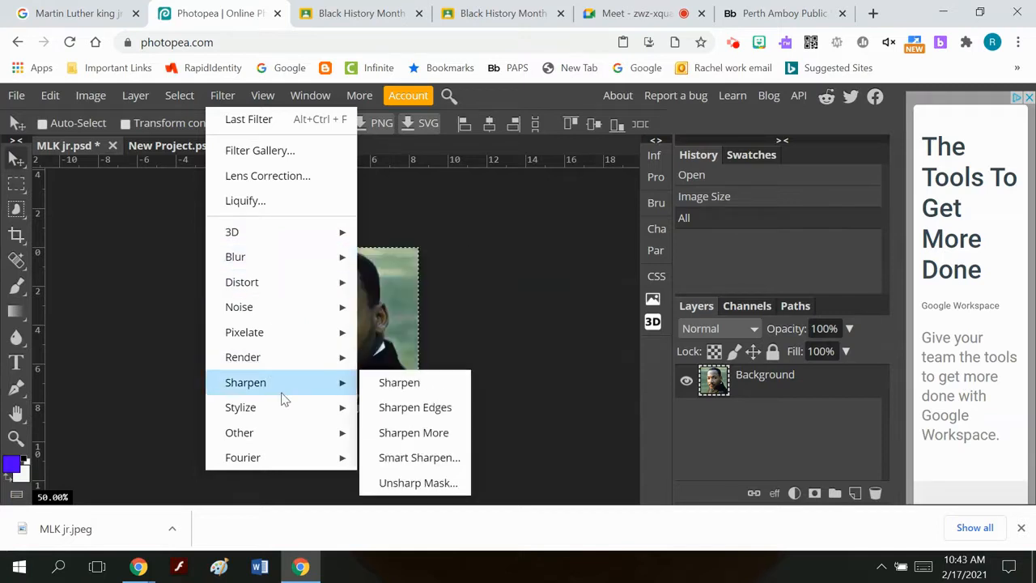
pyautogui.moveTo(280, 412)
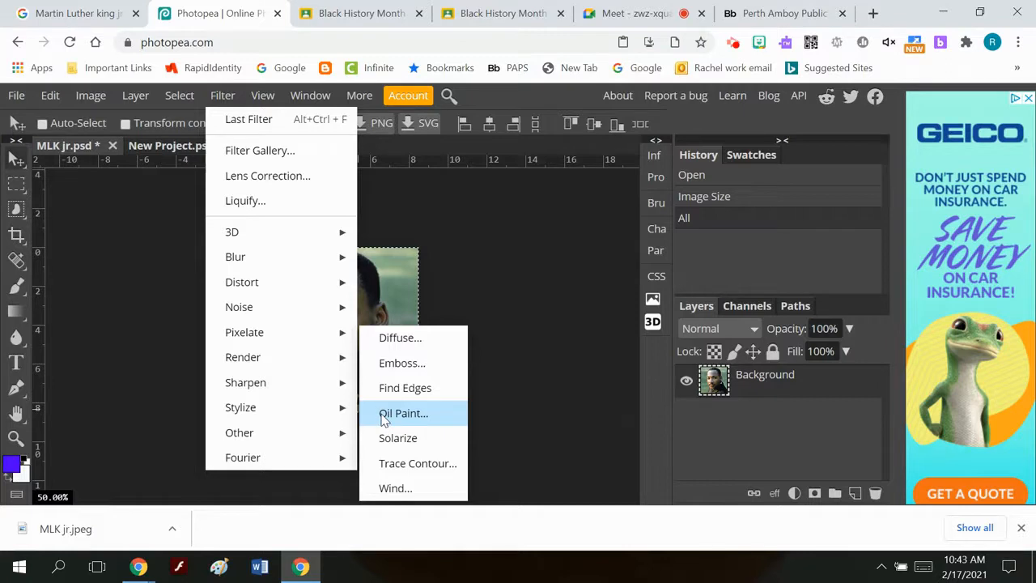
pyautogui.click(383, 414)
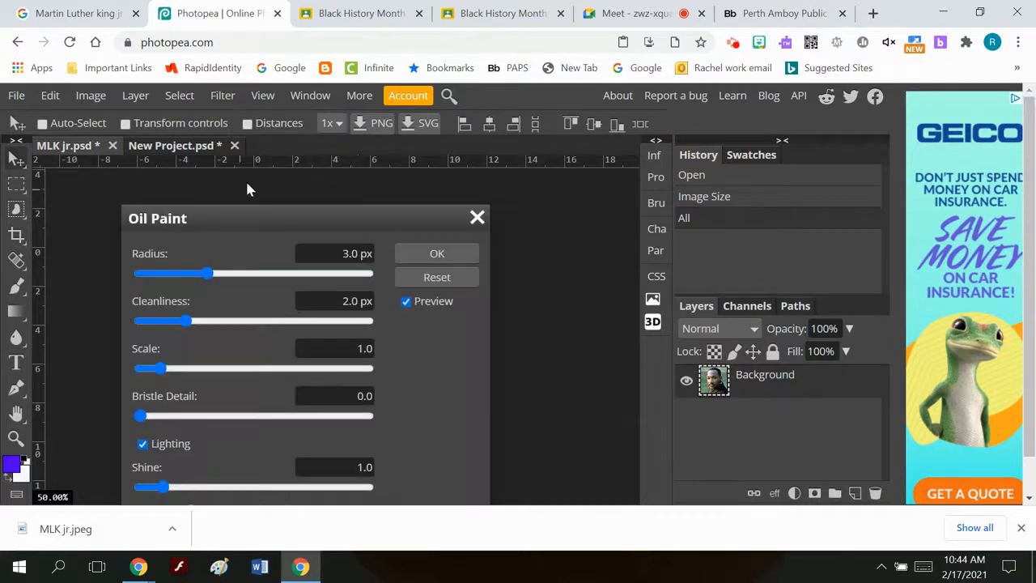
pyautogui.moveTo(270, 216); pyautogui.dragTo(655, 150)
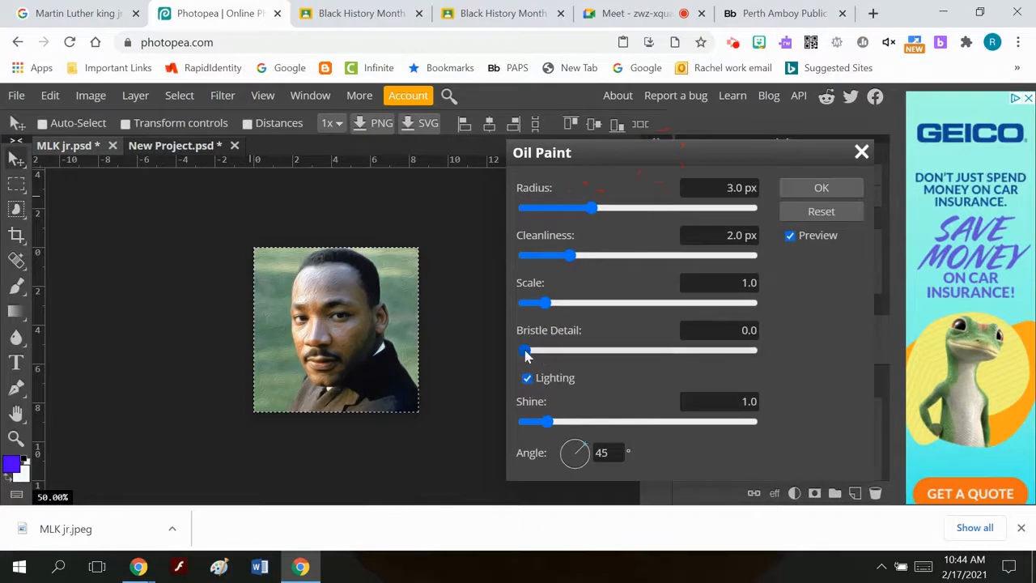
pyautogui.moveTo(525, 356); pyautogui.dragTo(592, 350)
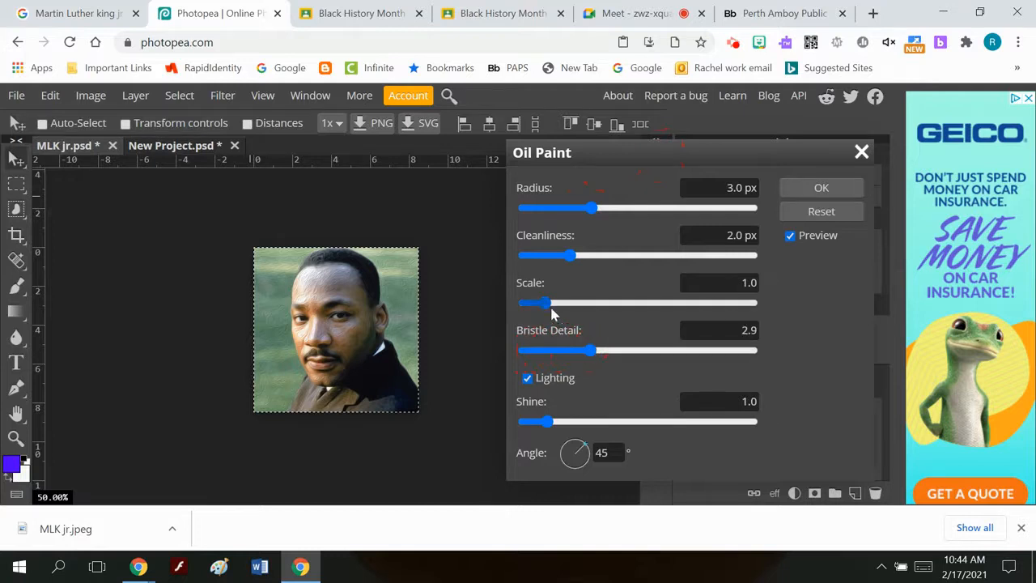
pyautogui.moveTo(571, 256); pyautogui.dragTo(626, 256)
pyautogui.click(594, 208)
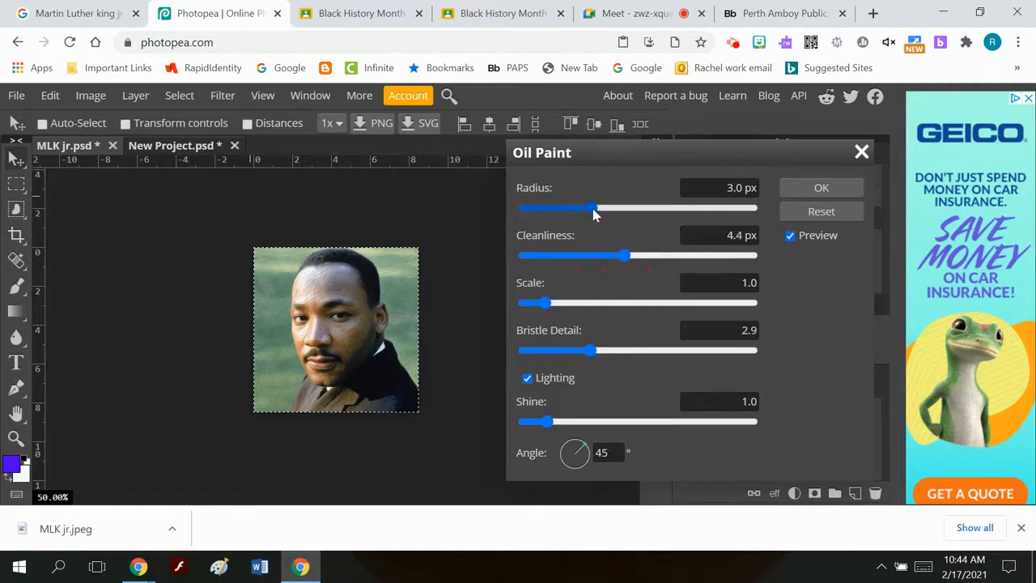
pyautogui.moveTo(583, 215); pyautogui.dragTo(557, 209)
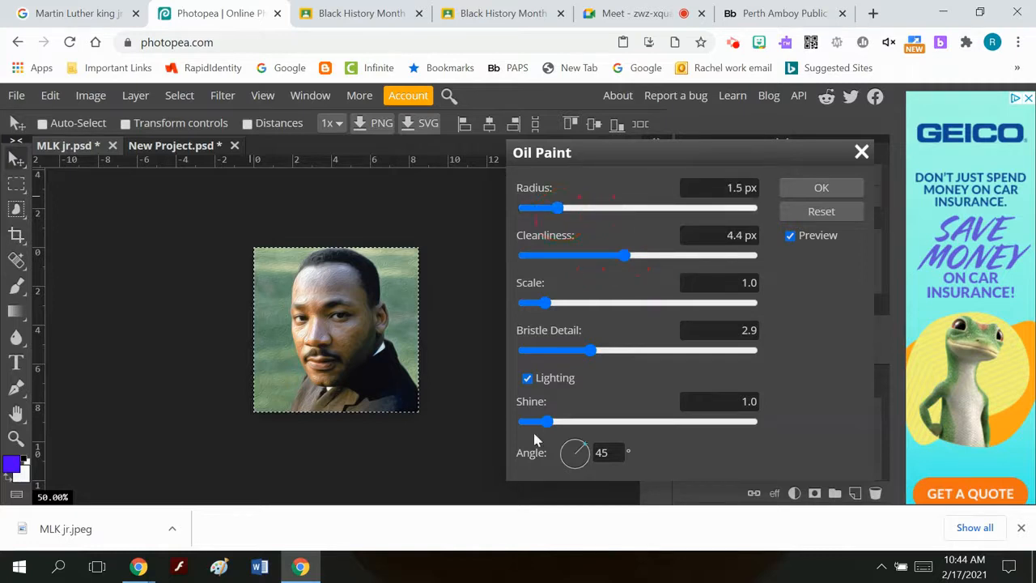
pyautogui.moveTo(552, 422)
pyautogui.mouseDown()
pyautogui.moveTo(639, 416)
pyautogui.moveTo(557, 423)
pyautogui.mouseUp()
pyautogui.click(860, 153)
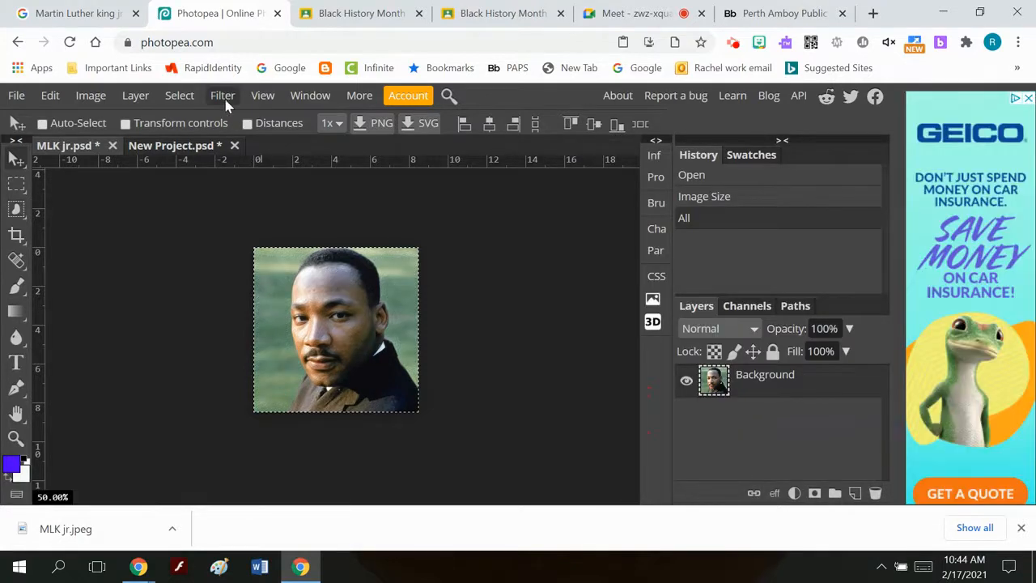
# - Start a Photo Filter adjustment on the MLK jr portrait and set its density to 85%
pyautogui.click(93, 96)
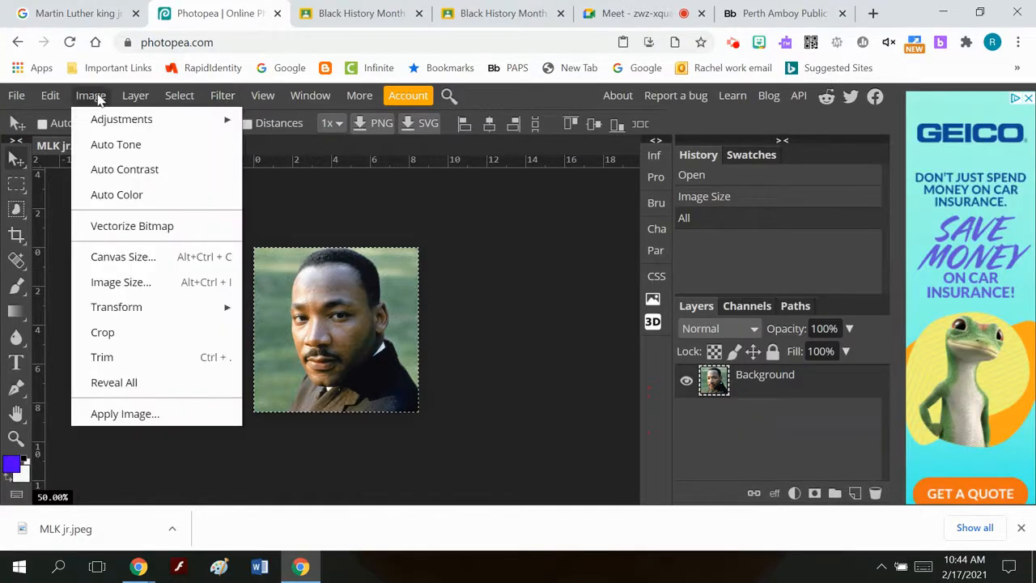
pyautogui.moveTo(124, 121)
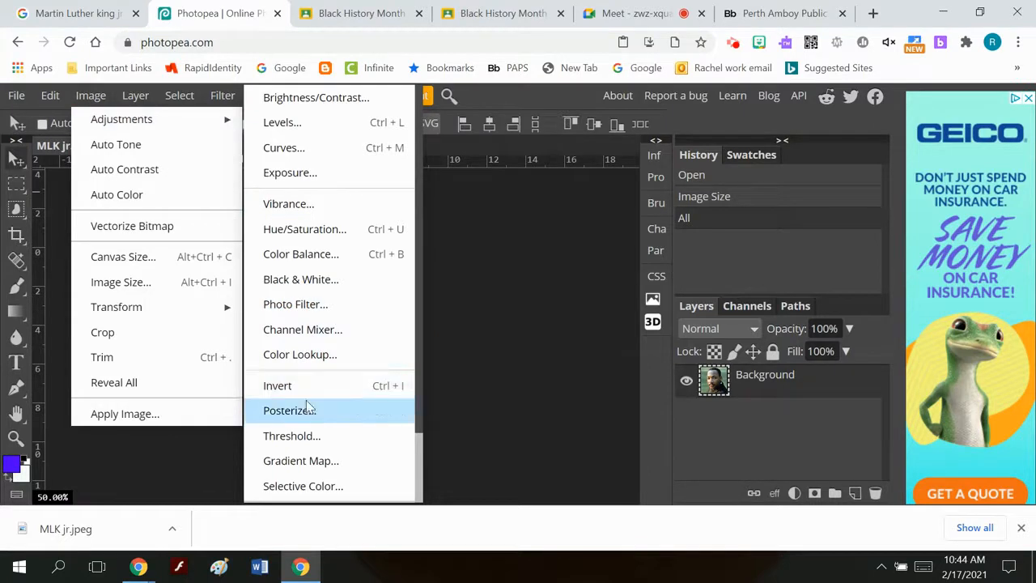
pyautogui.click(331, 303)
pyautogui.moveTo(307, 219); pyautogui.dragTo(689, 198)
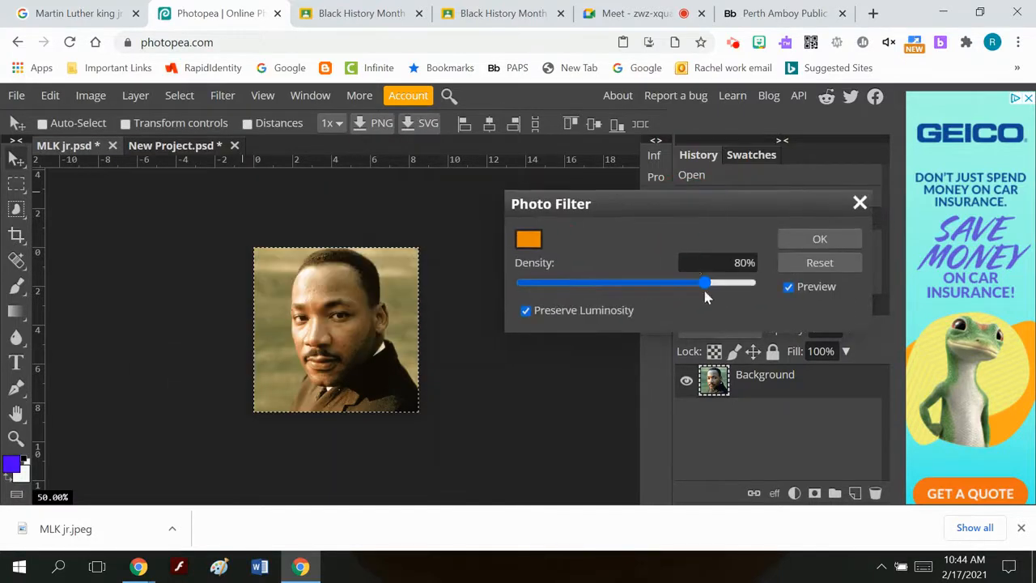
pyautogui.moveTo(705, 283)
pyautogui.mouseDown()
pyautogui.moveTo(578, 285)
pyautogui.moveTo(716, 284)
pyautogui.mouseUp()
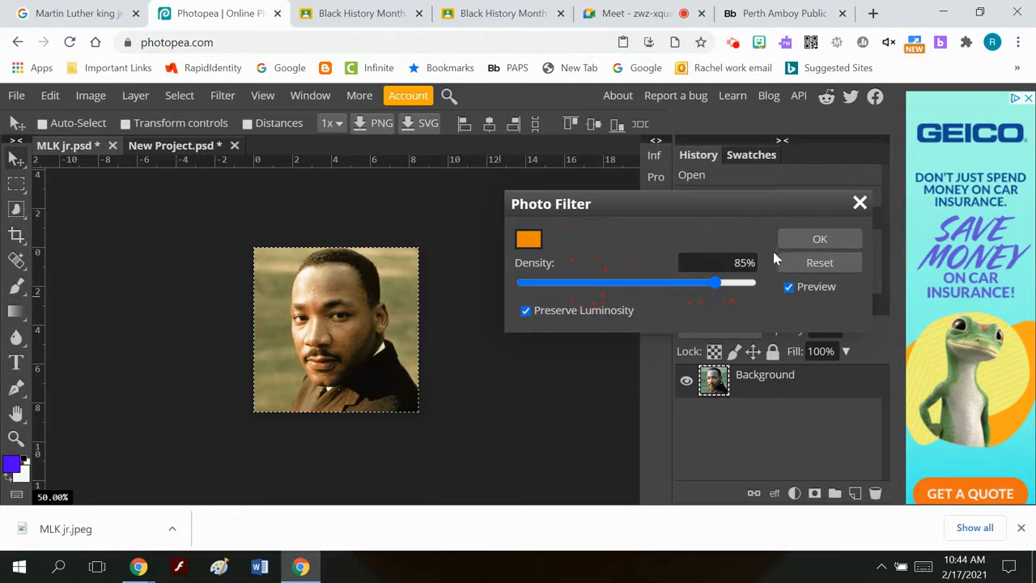
# - Change the photo filter's color to blue (hex 002beb) and apply the adjustment to the portrait
pyautogui.click(532, 241)
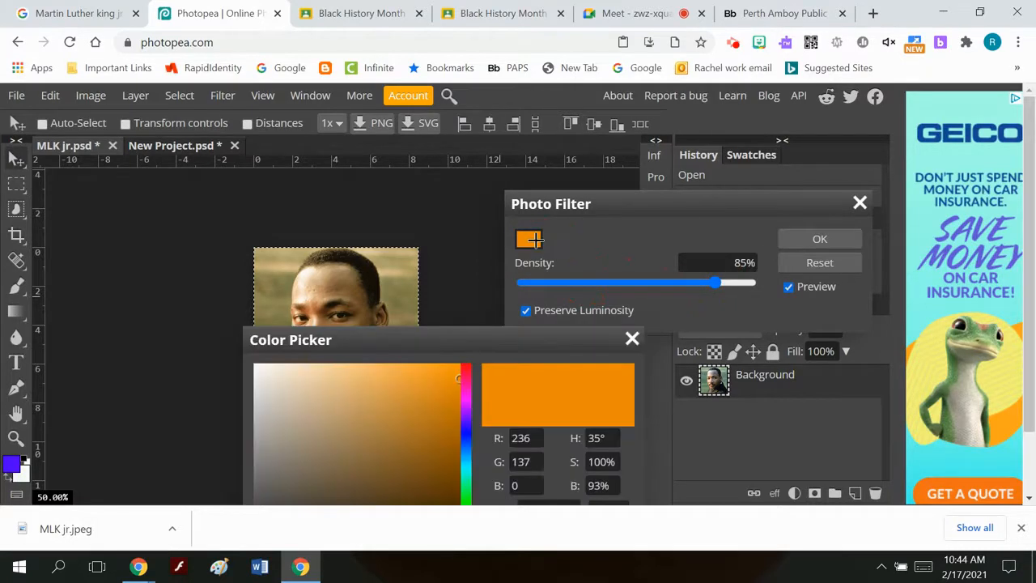
pyautogui.click(467, 438)
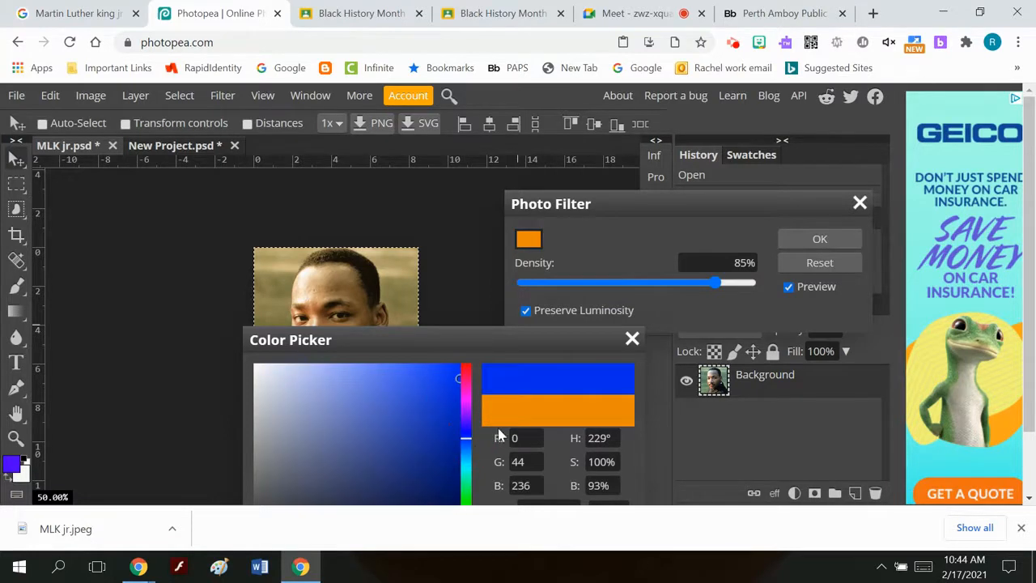
pyautogui.scroll(-1, 592, 453)
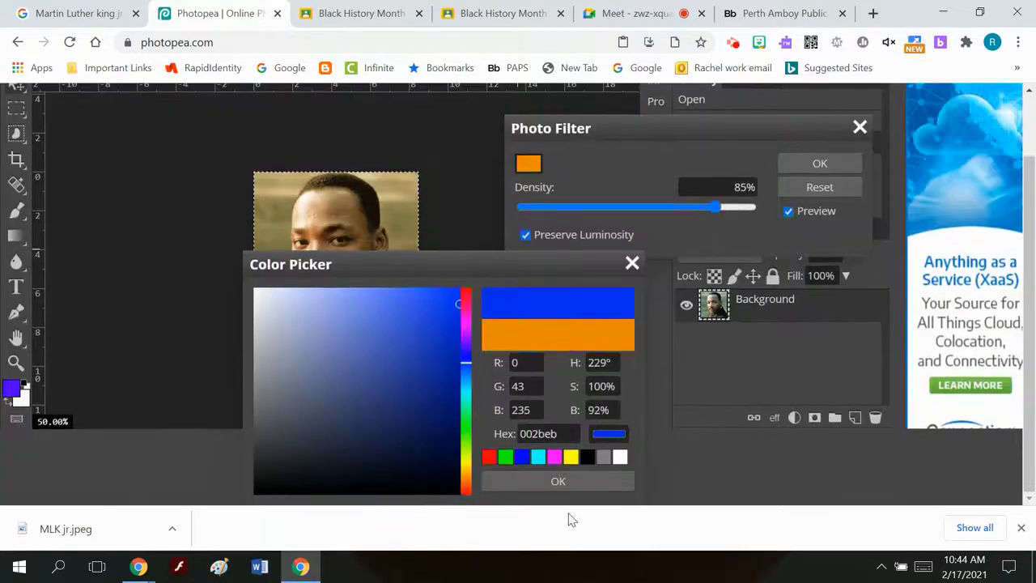
pyautogui.click(570, 483)
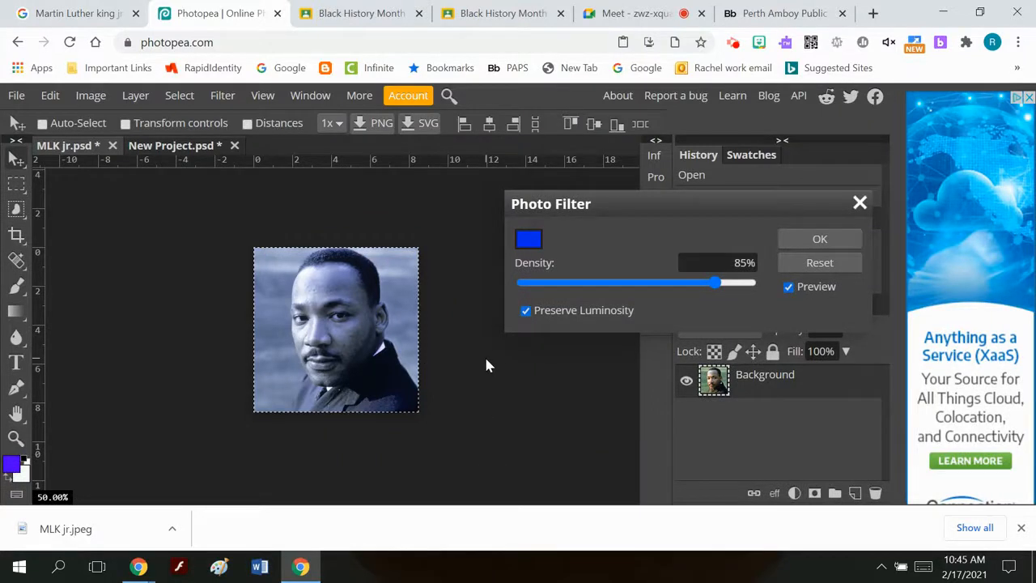
pyautogui.click(836, 237)
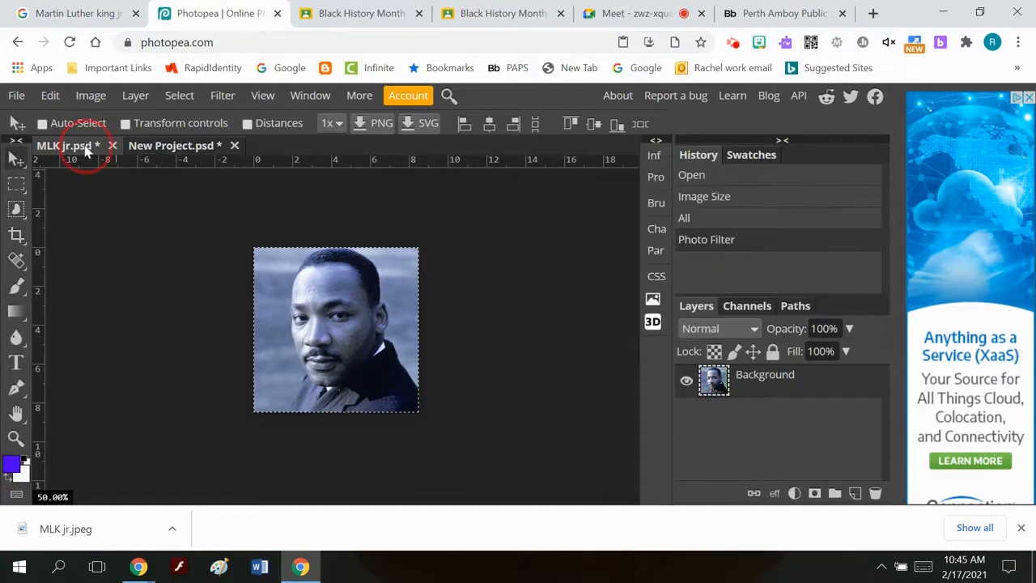
# - Switch to the New Project document and set the Type tool's font to Distant Galaxy
pyautogui.click(173, 147)
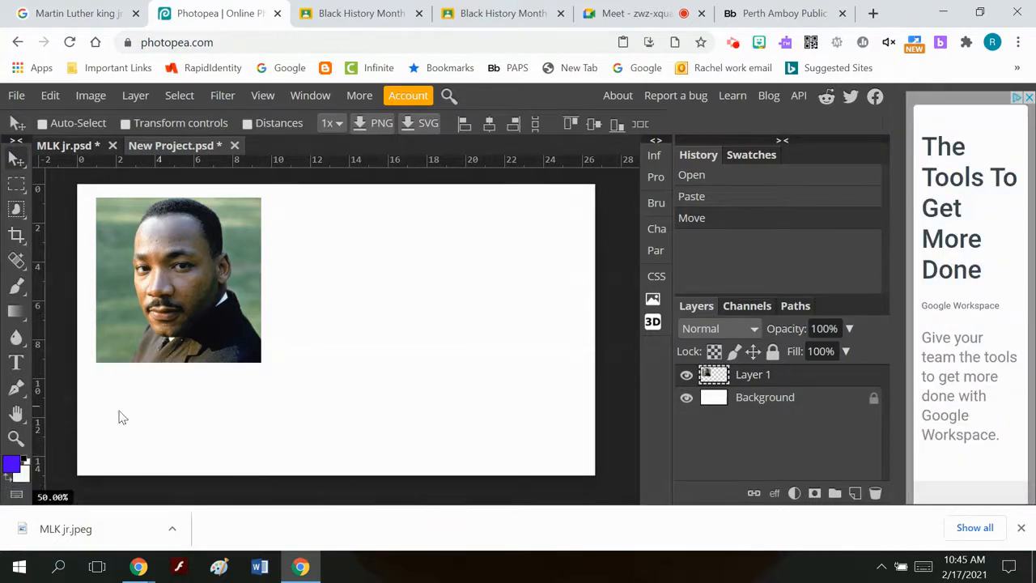
pyautogui.click(15, 364)
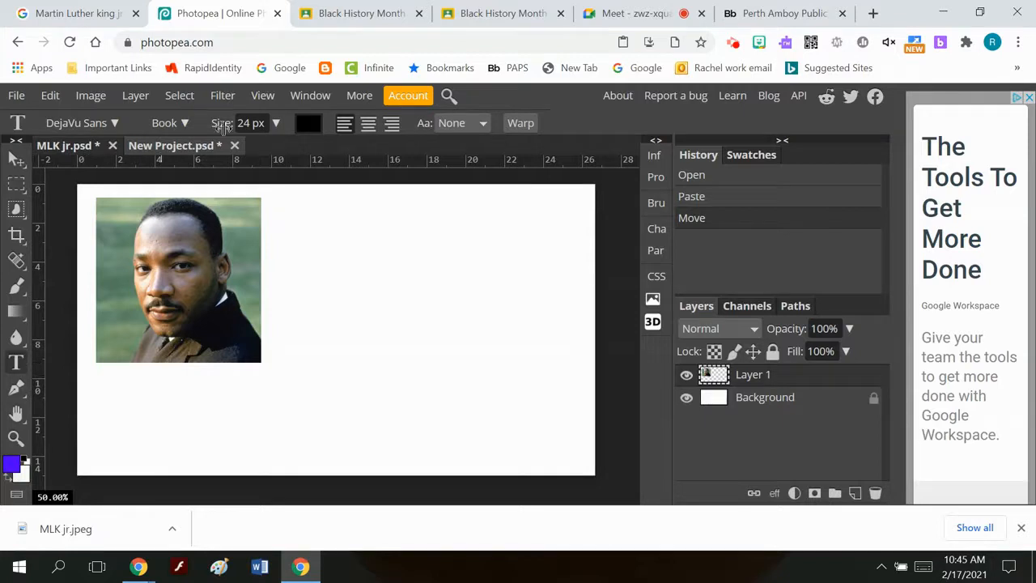
pyautogui.click(114, 123)
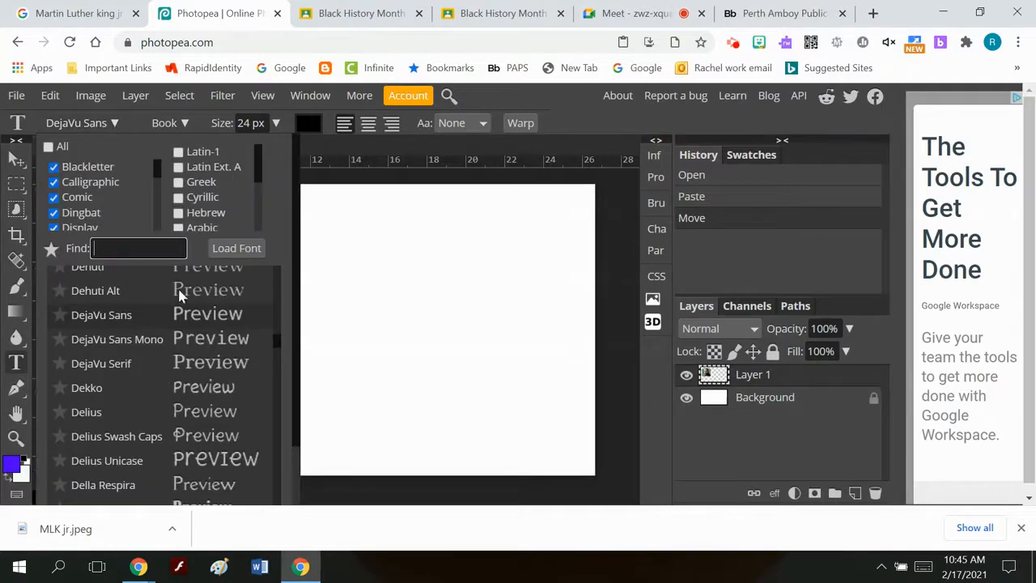
pyautogui.scroll(-5, 182, 295)
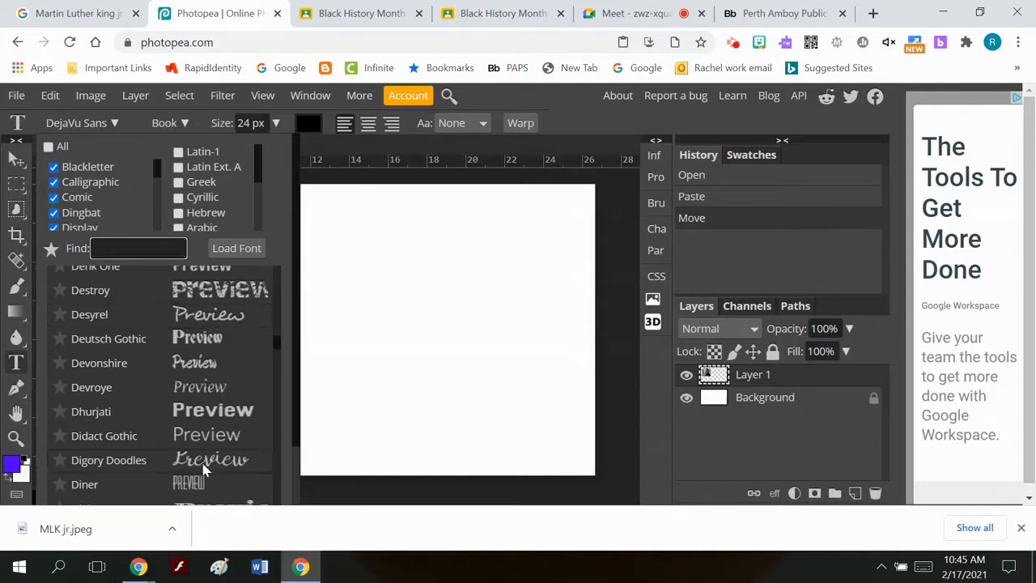
pyautogui.scroll(-1, 217, 468)
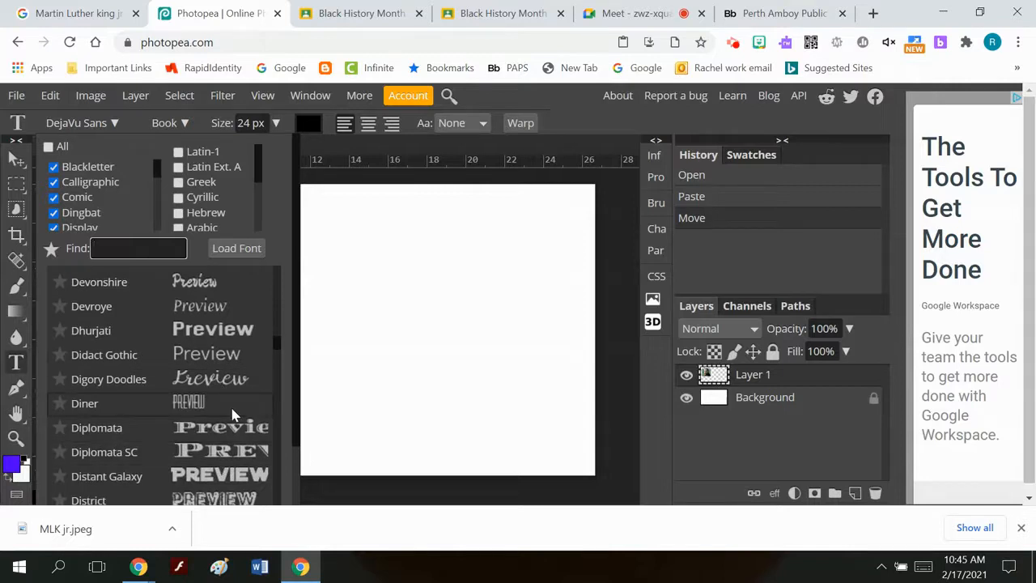
pyautogui.scroll(-2, 232, 415)
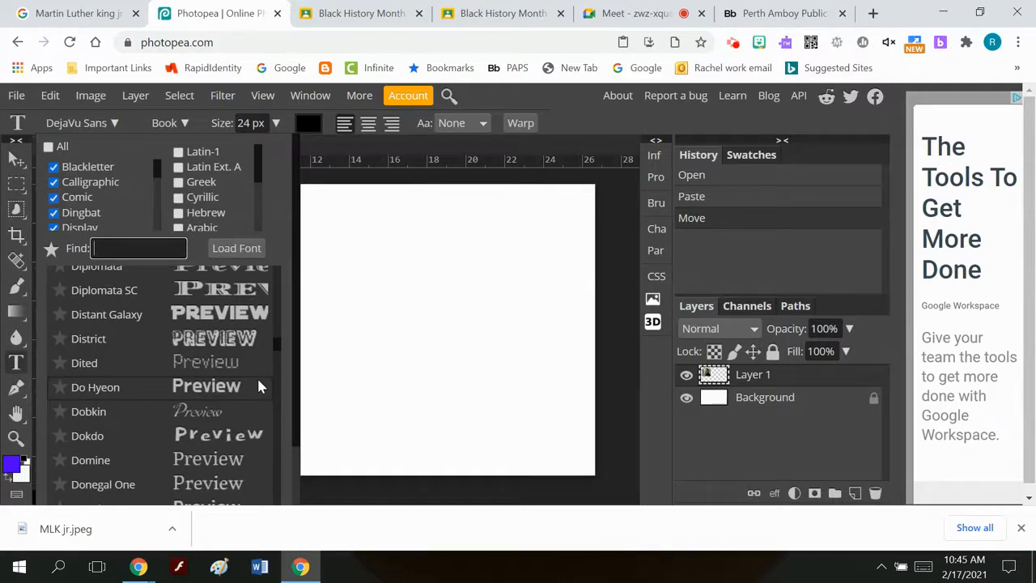
pyautogui.click(216, 318)
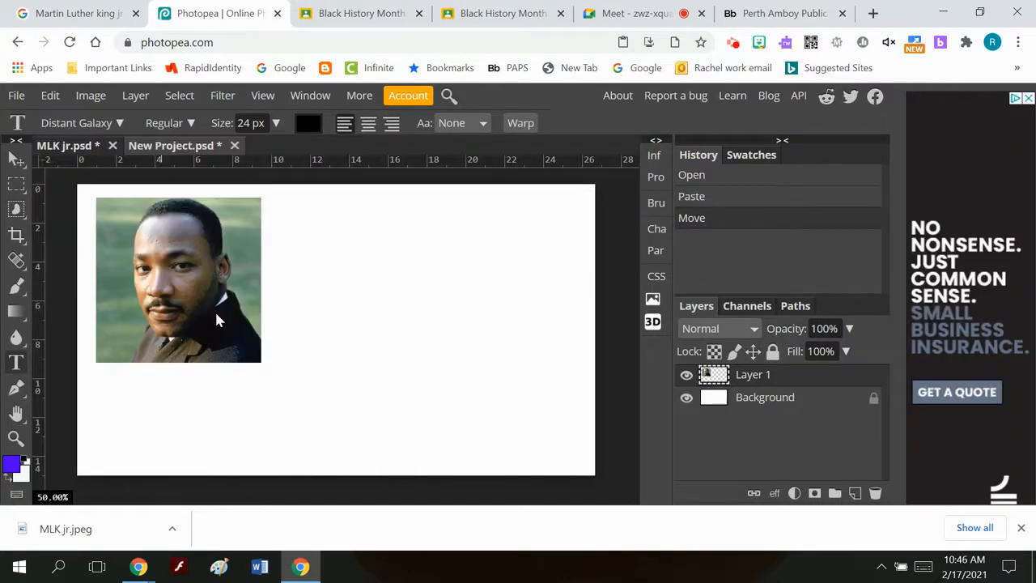
# - Set the Type tool's text size to 84 px and its color to red (hex ff0000)
pyautogui.click(277, 125)
pyautogui.moveTo(252, 152); pyautogui.dragTo(275, 151)
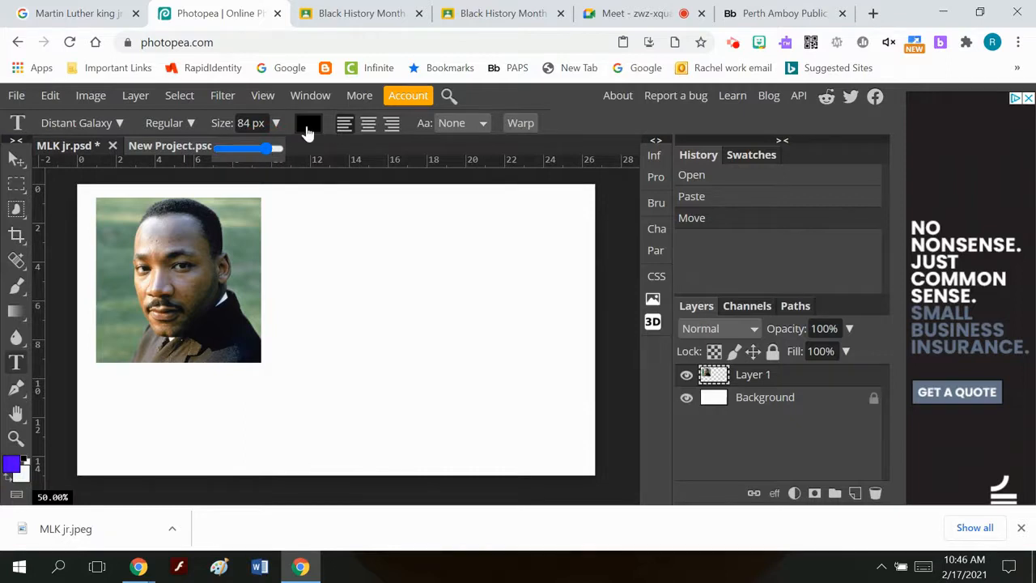
pyautogui.click(308, 127)
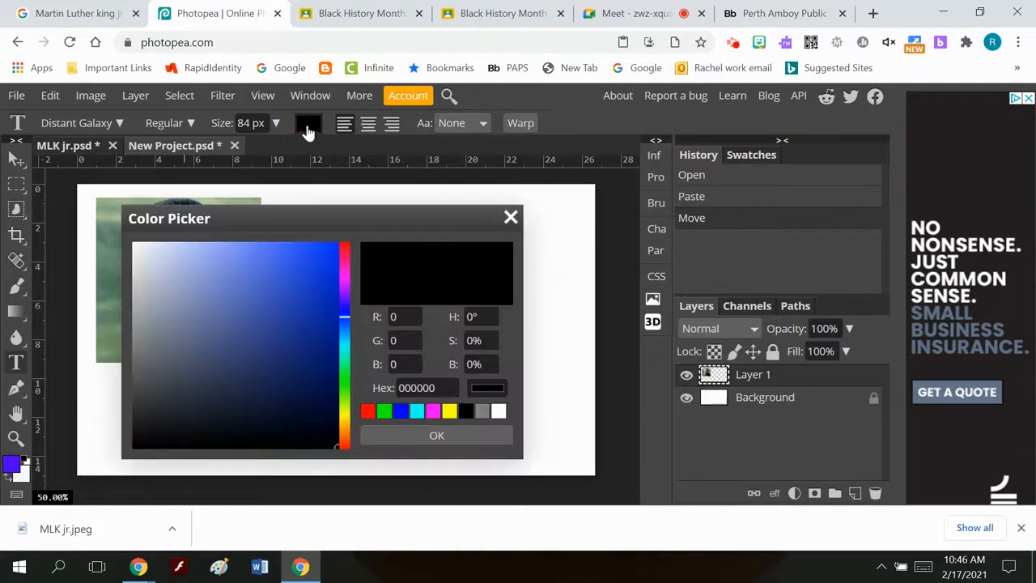
pyautogui.click(368, 415)
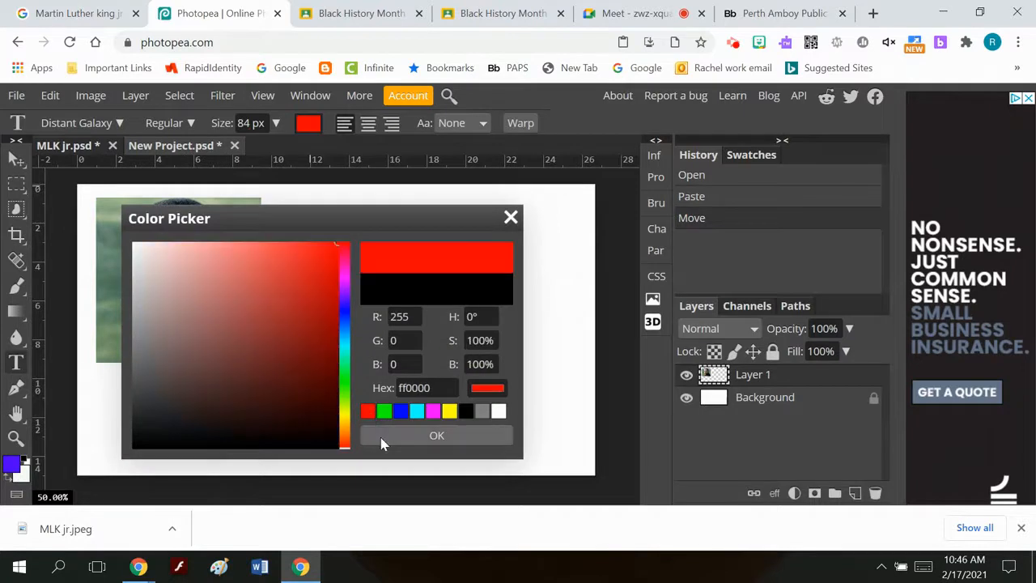
pyautogui.click(386, 438)
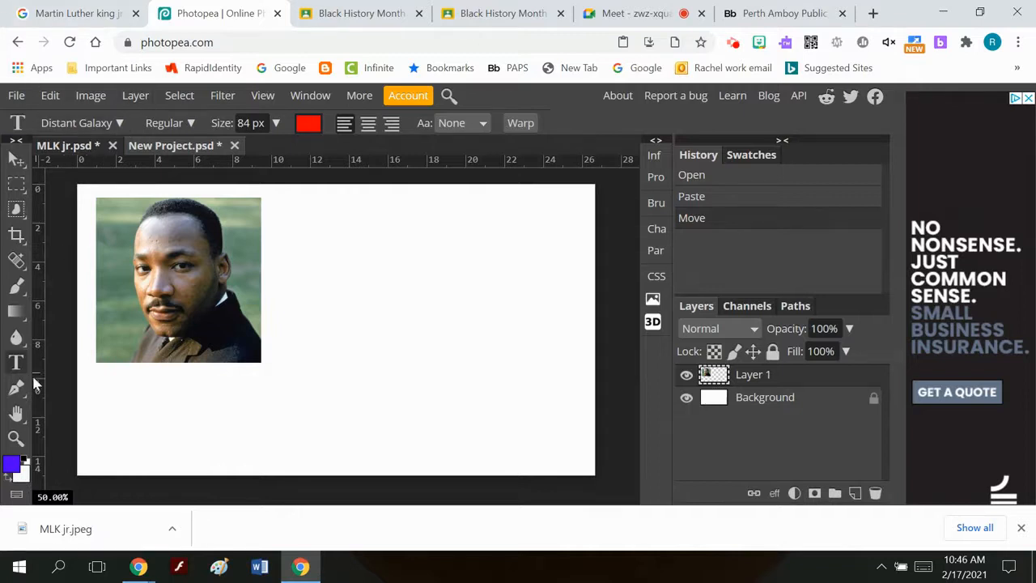
# - Draw a text box to the right of the portrait and enter "MARTIN LUTHER KING" with centered alignment
pyautogui.moveTo(336, 256); pyautogui.dragTo(578, 367)
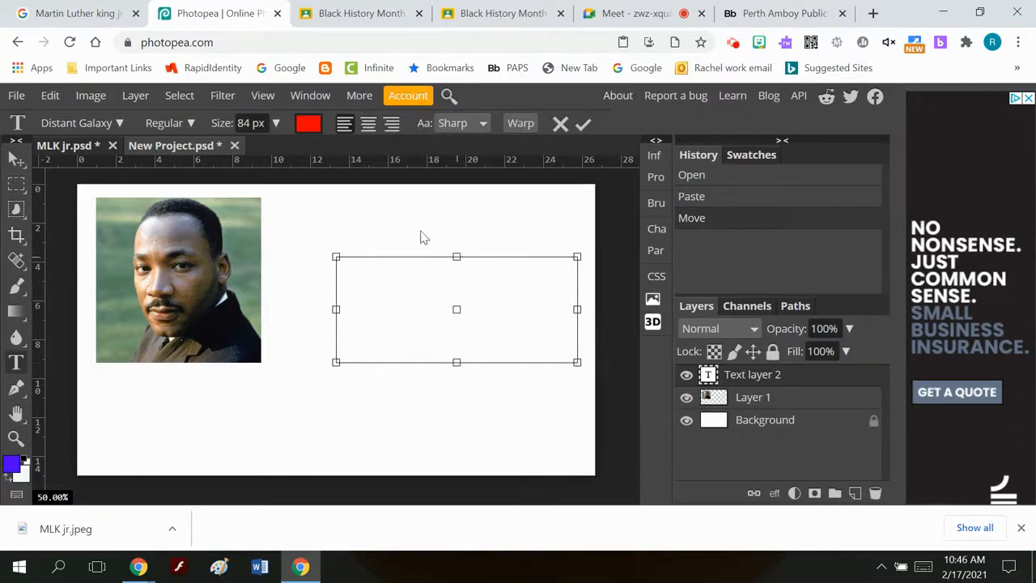
pyautogui.click(369, 124)
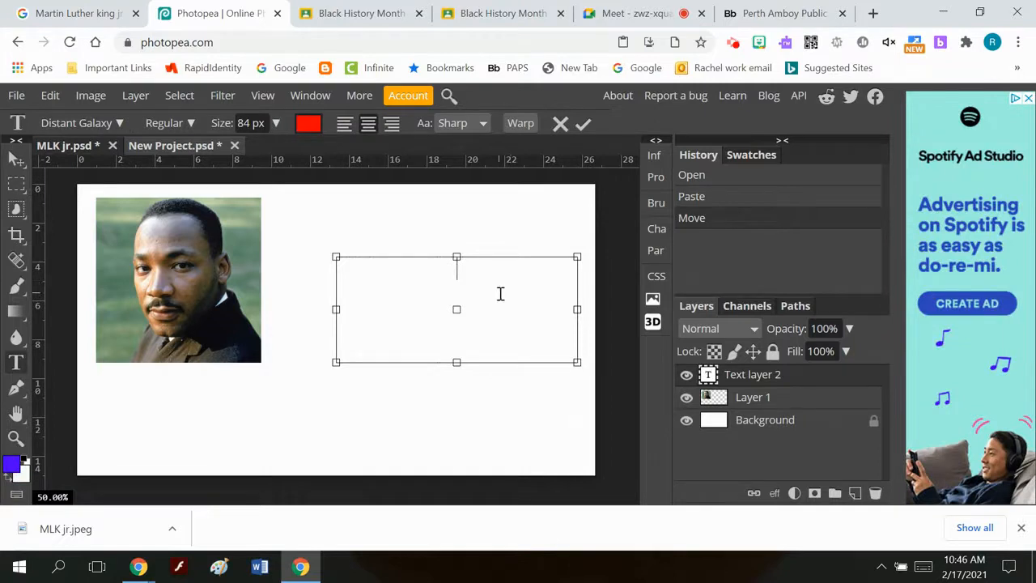
pyautogui.write('MARTIN ')
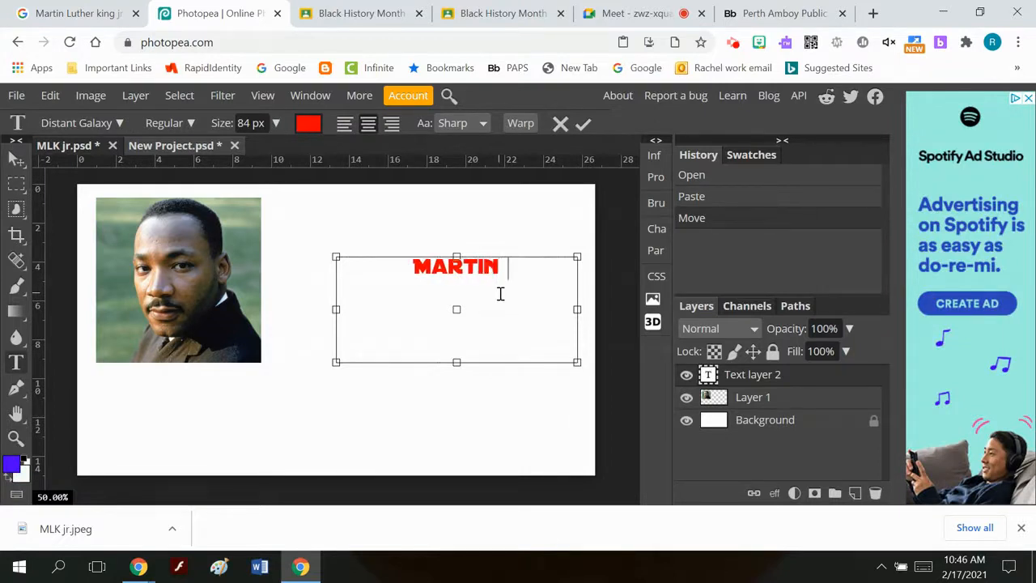
pyautogui.write('LUTHER')
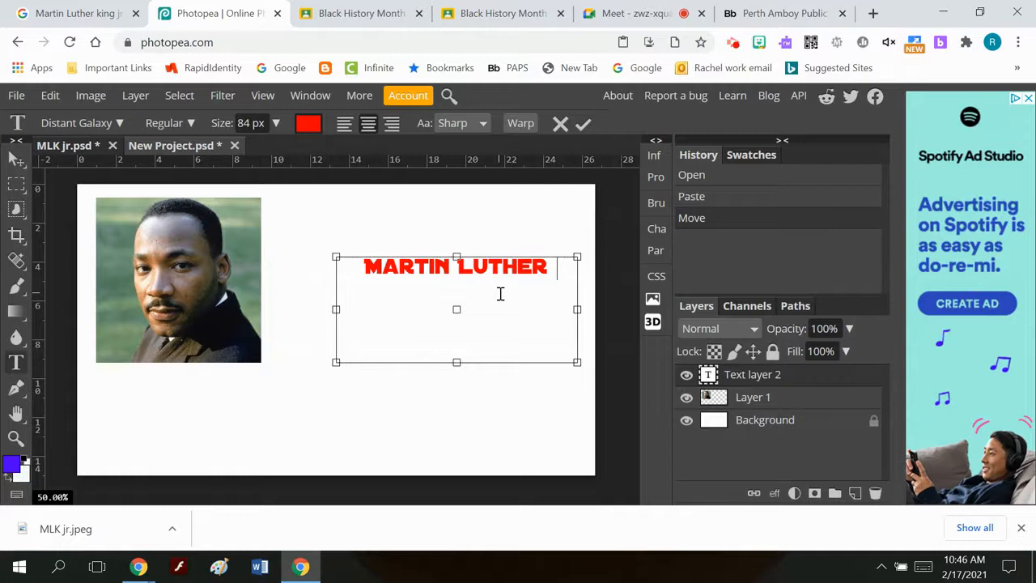
pyautogui.write('KING')
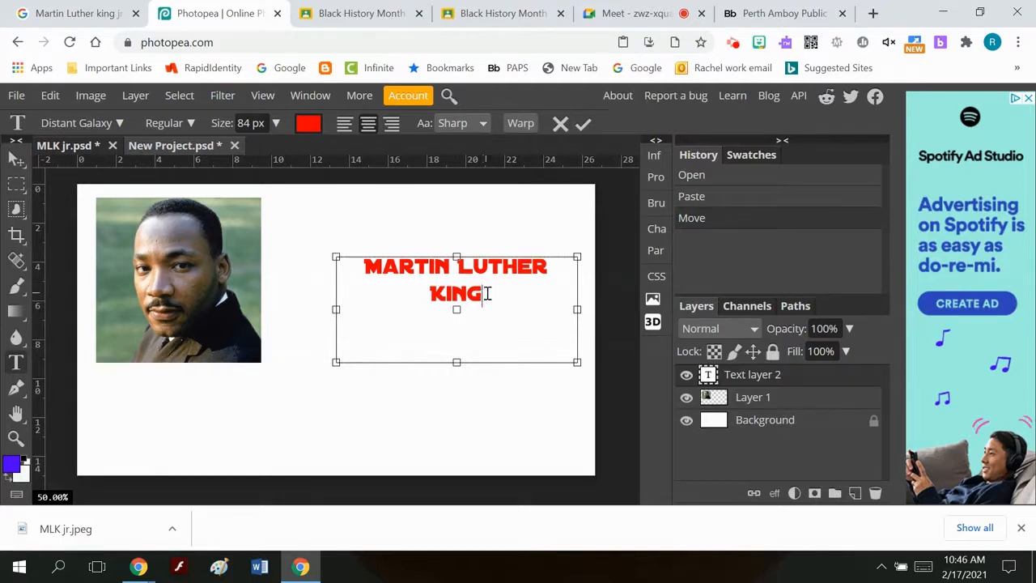
# - Enlarge all of the "MARTIN LUTHER KING" text to 119 px
pyautogui.moveTo(486, 293); pyautogui.dragTo(352, 272)
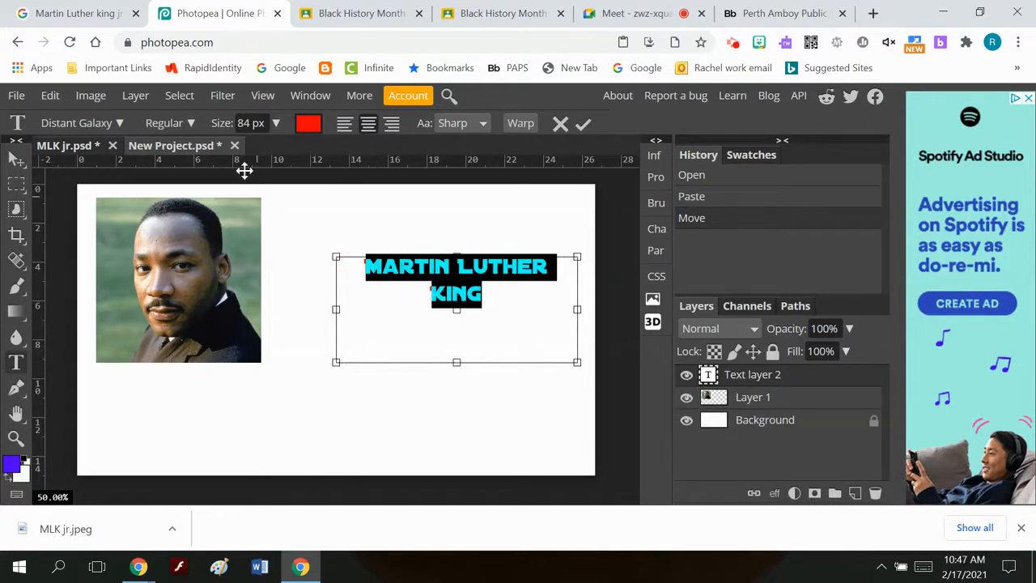
pyautogui.click(276, 124)
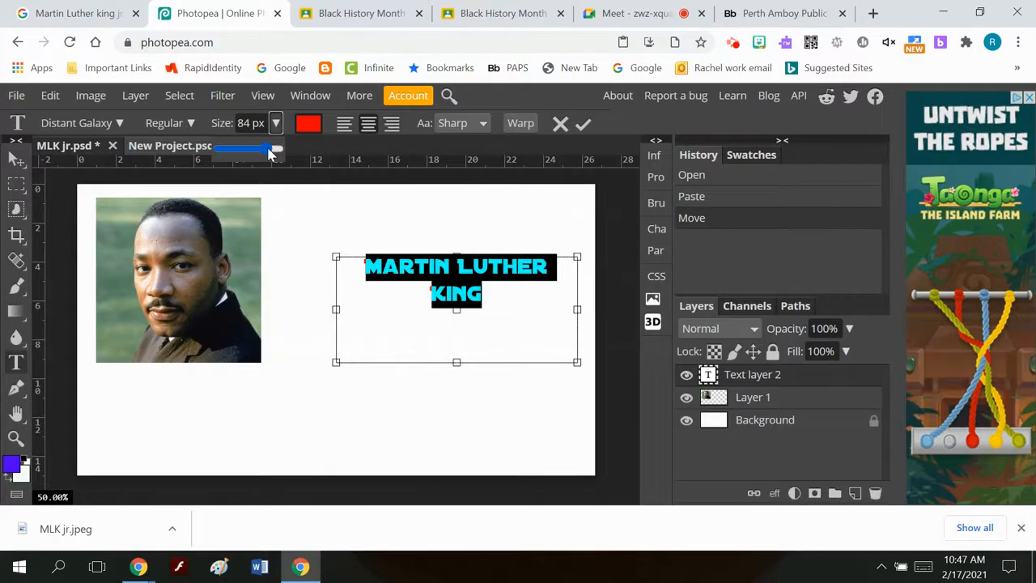
pyautogui.click(275, 152)
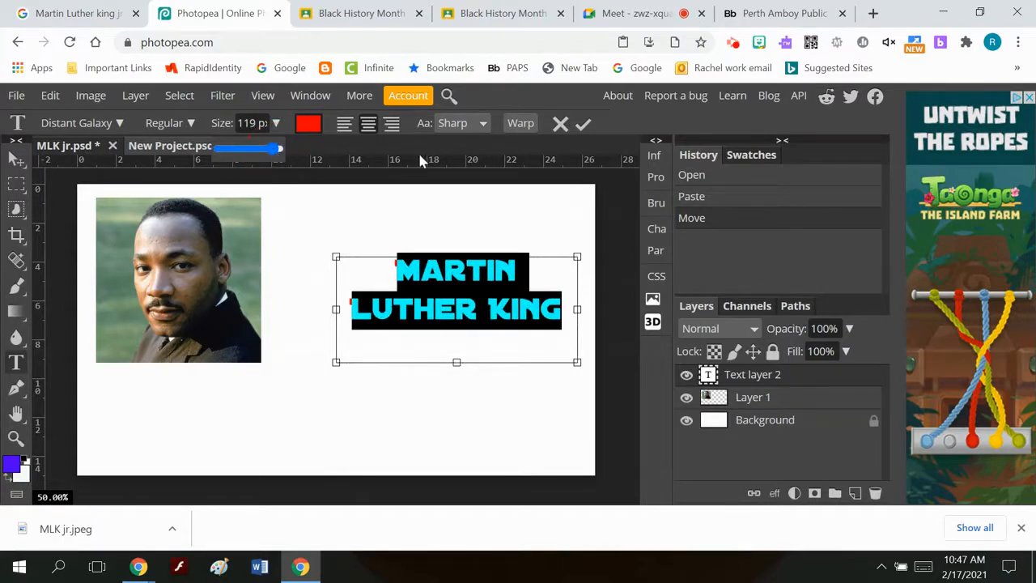
# - Warp the "MARTIN LUTHER KING" text with the Arc style and a 44% bend
pyautogui.click(524, 123)
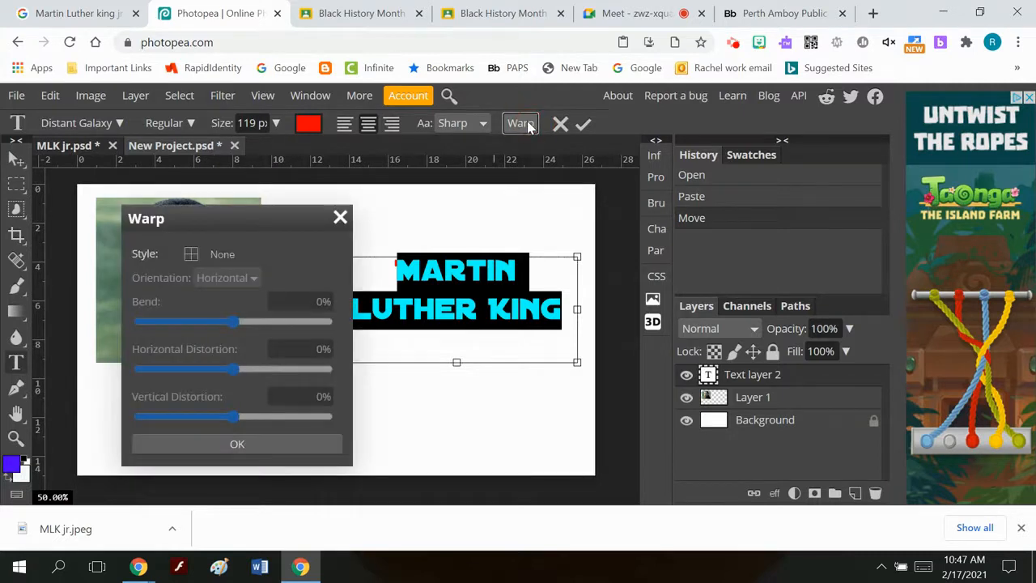
pyautogui.moveTo(278, 219); pyautogui.dragTo(833, 180)
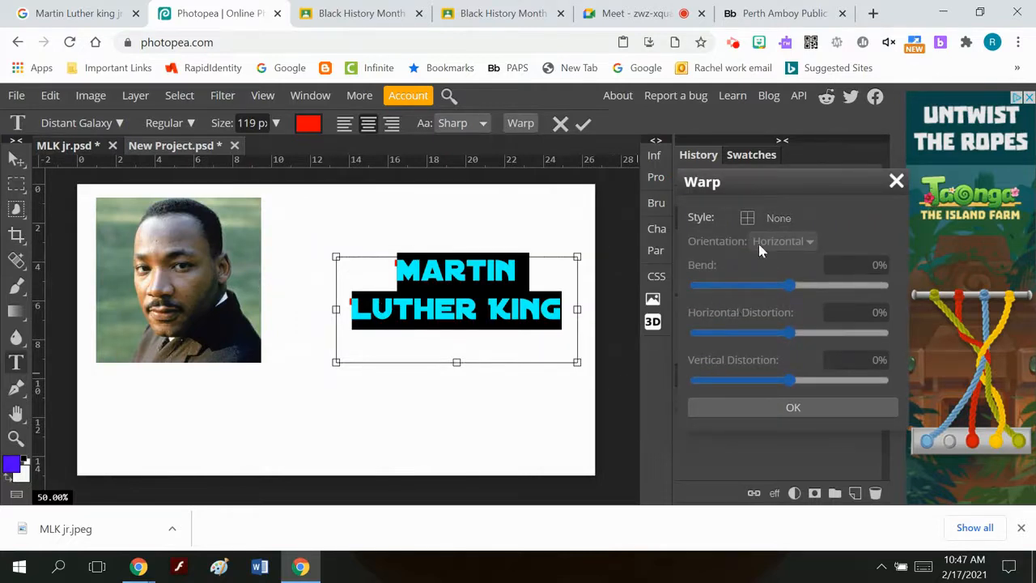
pyautogui.click(783, 219)
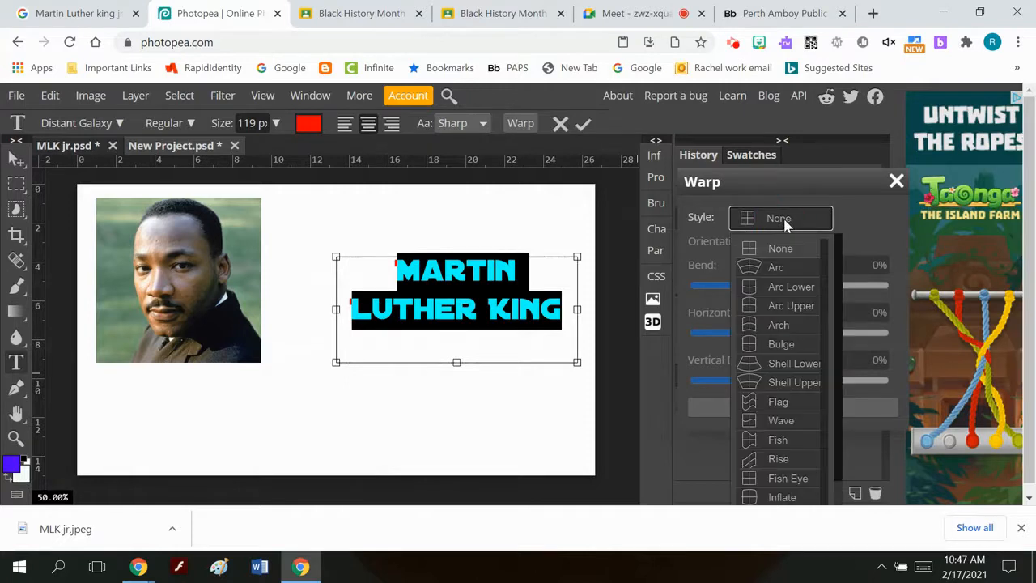
pyautogui.click(775, 275)
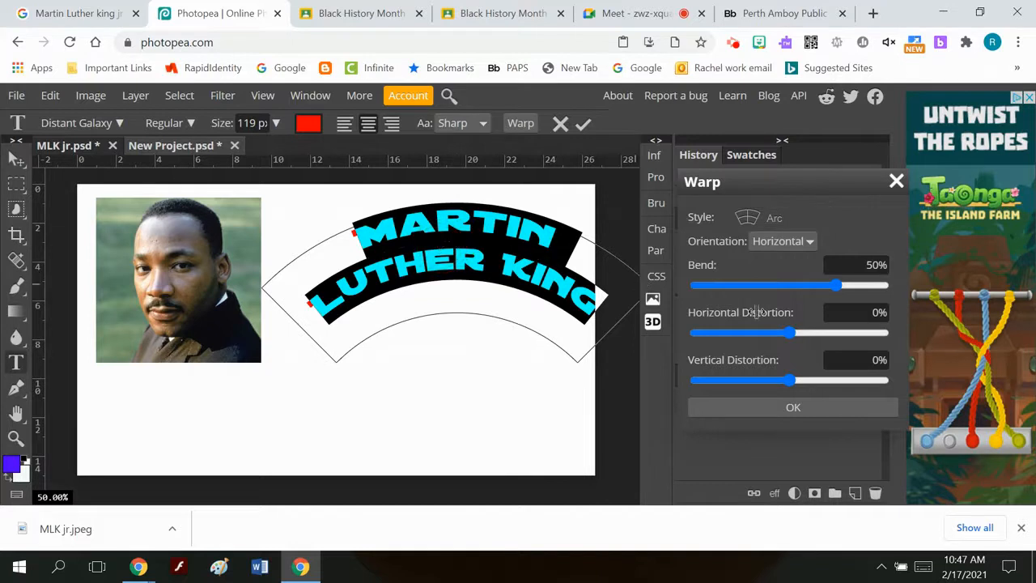
pyautogui.moveTo(836, 288)
pyautogui.mouseDown()
pyautogui.moveTo(722, 297)
pyautogui.moveTo(848, 287)
pyautogui.moveTo(789, 289)
pyautogui.moveTo(834, 290)
pyautogui.mouseUp()
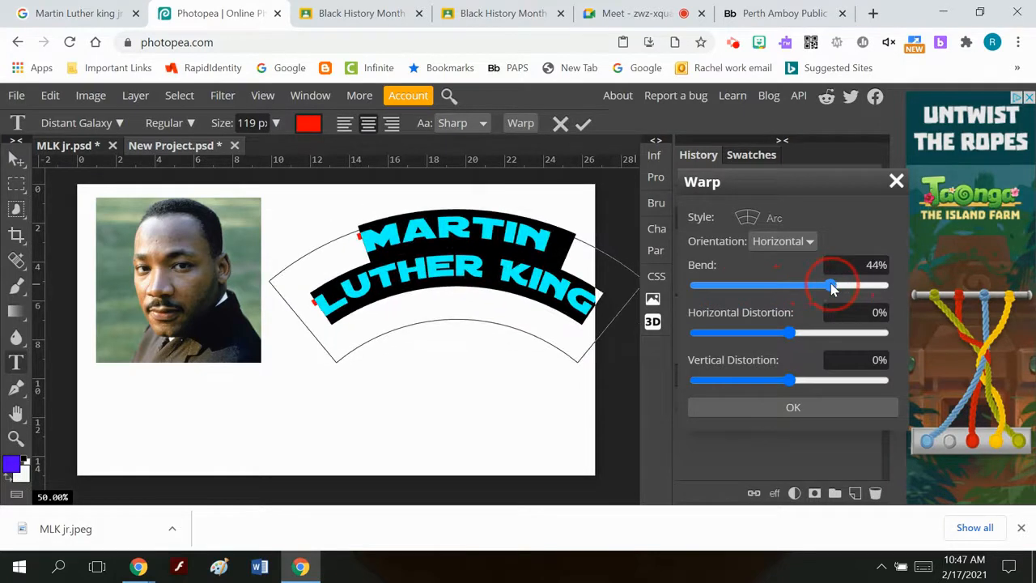
# - Change the text's warp style to Flag and apply the warp
pyautogui.click(766, 221)
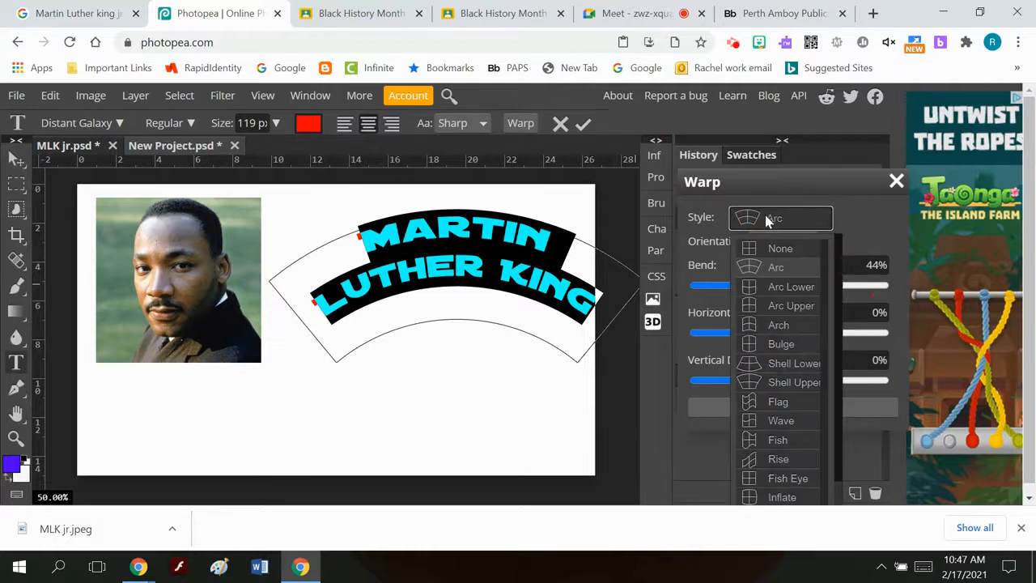
pyautogui.click(778, 402)
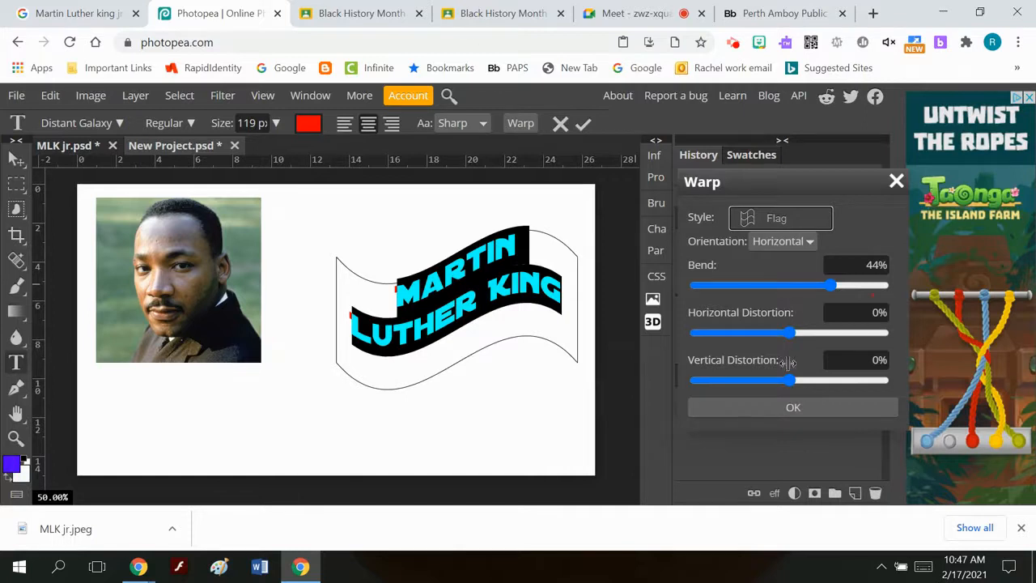
pyautogui.click(785, 411)
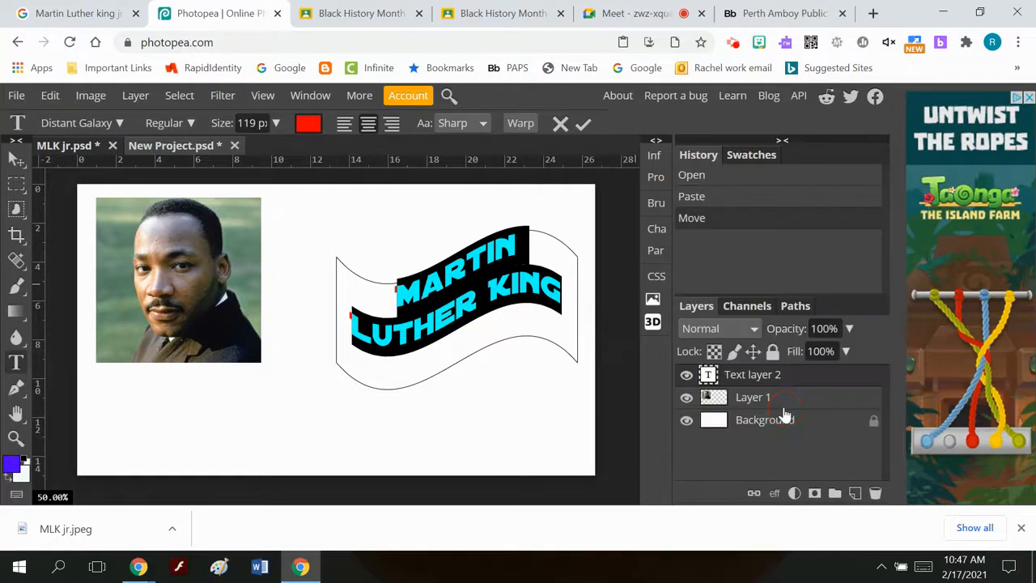
# - Recolor only the "LUTHER KING" line of the warped text to blue
pyautogui.click(530, 250)
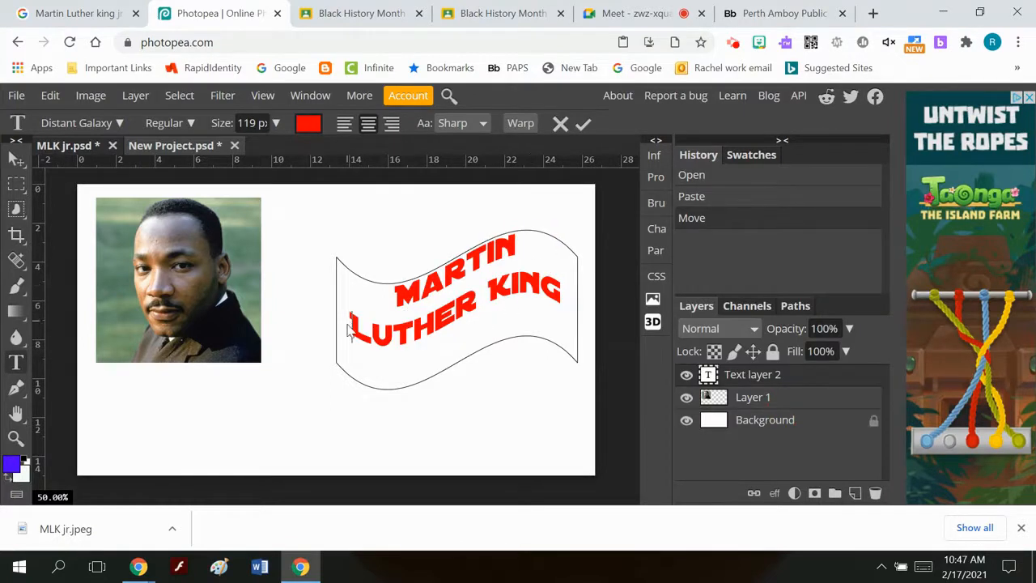
pyautogui.moveTo(352, 322); pyautogui.dragTo(569, 302)
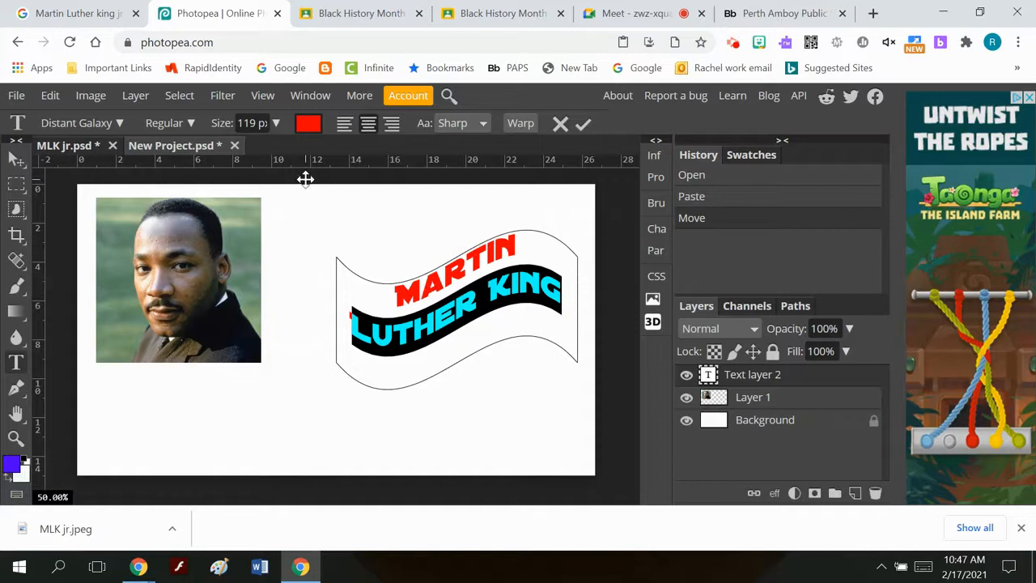
pyautogui.click(310, 127)
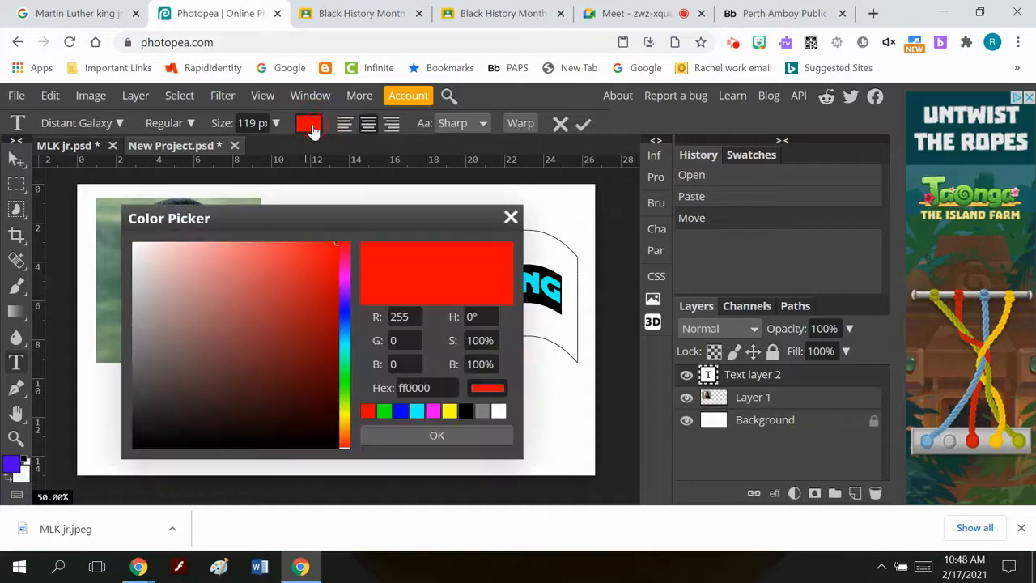
pyautogui.click(345, 316)
pyautogui.click(417, 436)
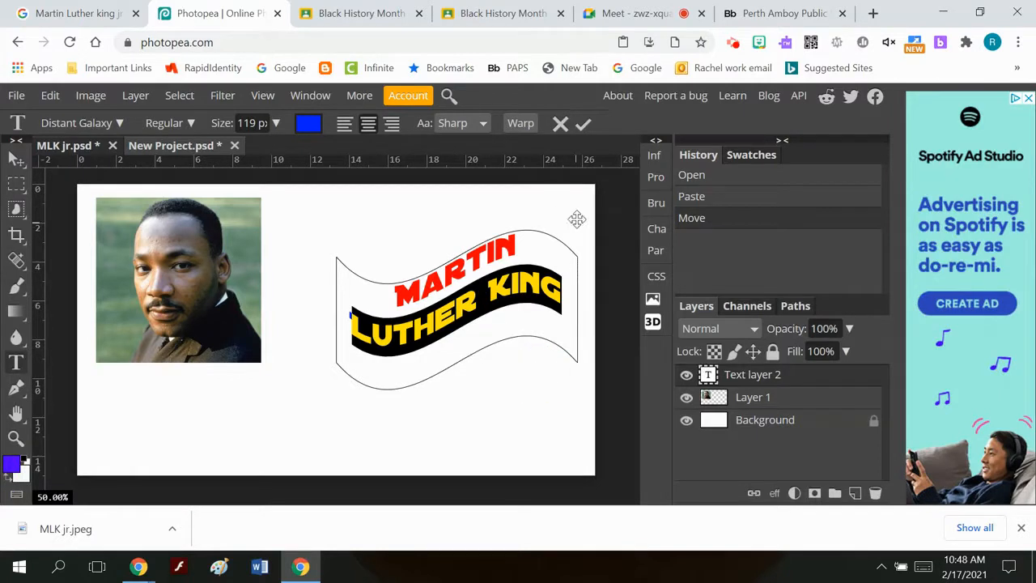
pyautogui.click(558, 252)
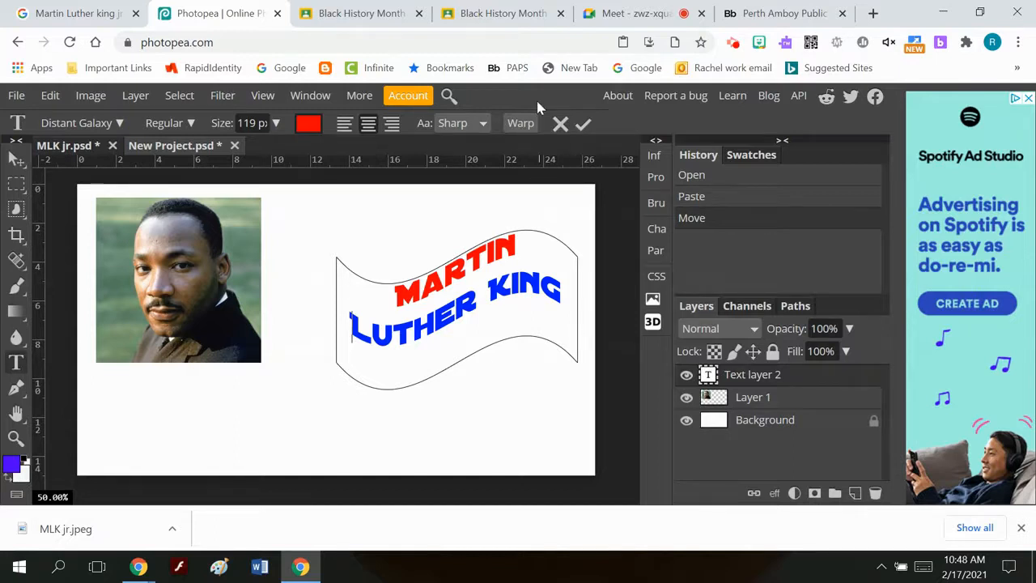
# - Review the text's warp settings and commit the text layer
pyautogui.click(520, 123)
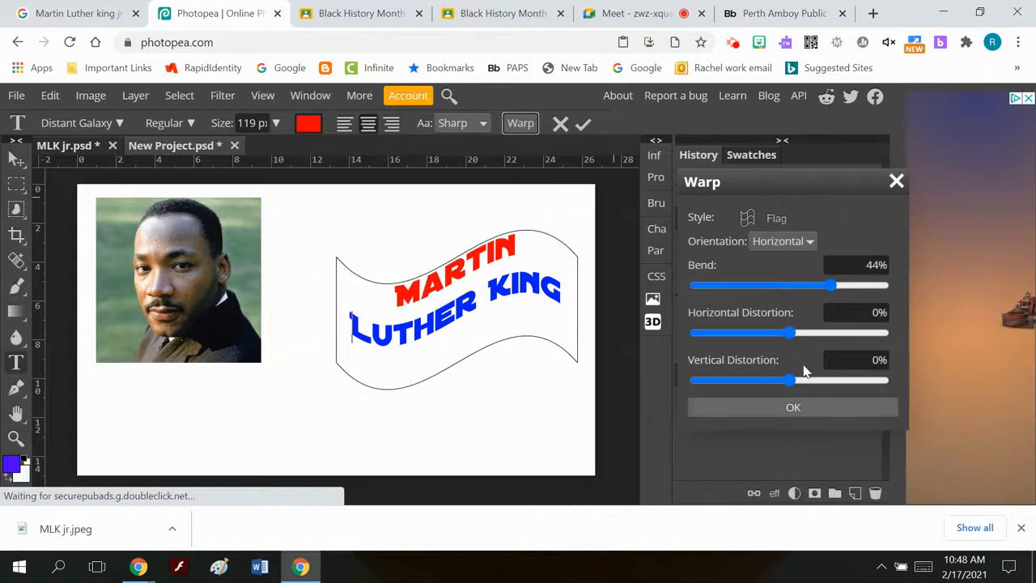
pyautogui.click(895, 182)
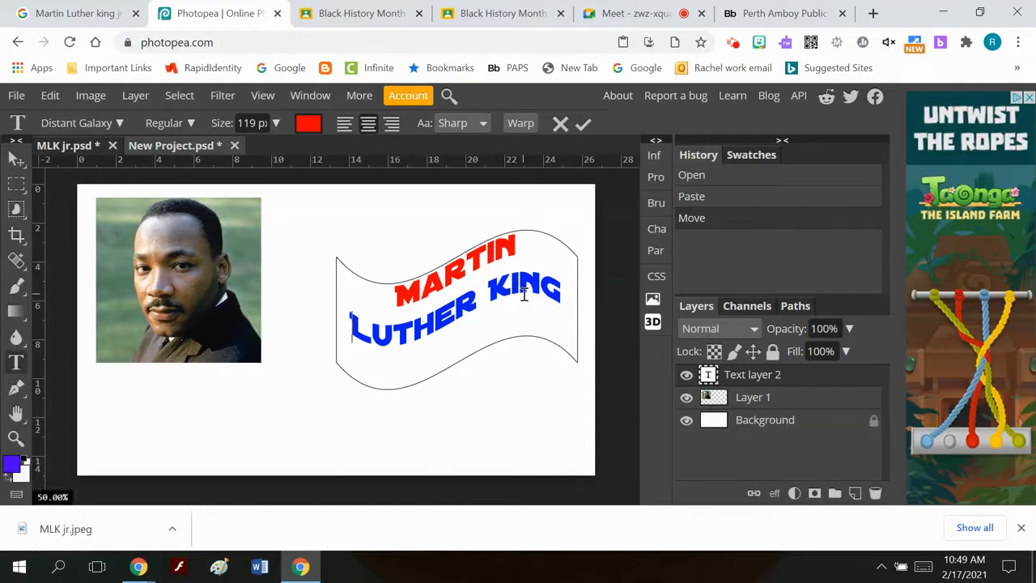
pyautogui.click(583, 126)
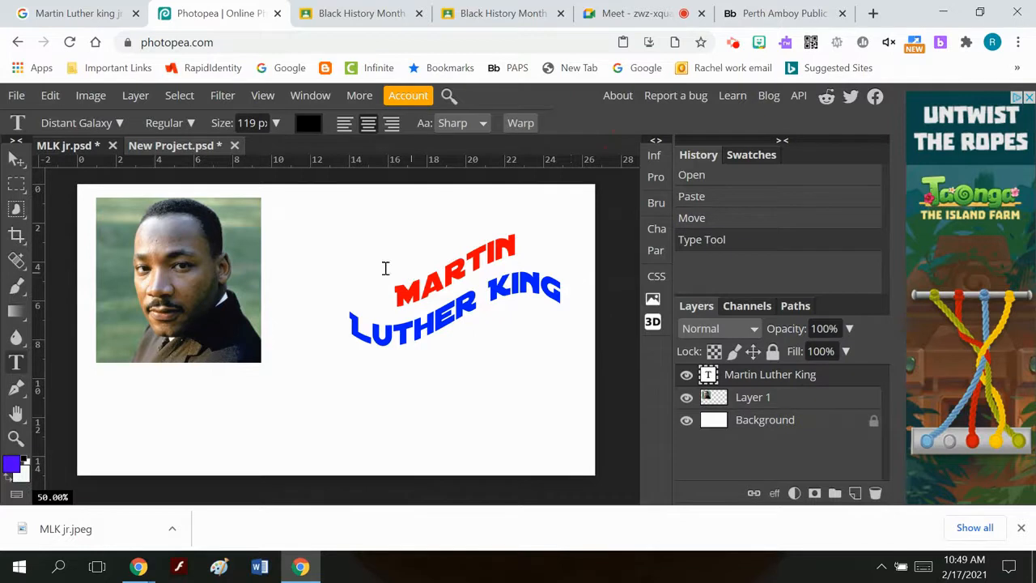
# - Move the warped text down and to the left, just below the portrait's lower-right corner
pyautogui.click(16, 160)
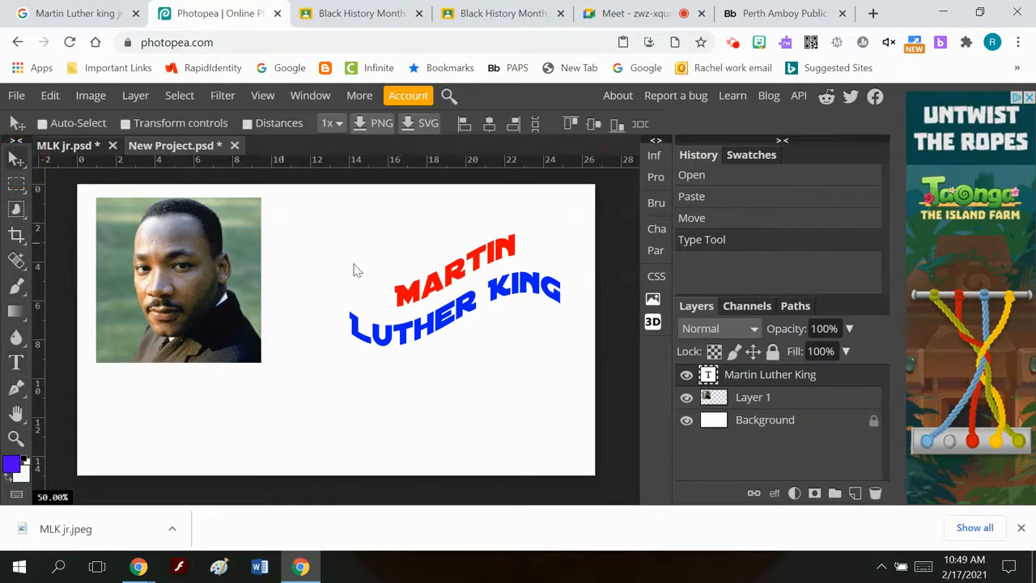
pyautogui.moveTo(428, 291); pyautogui.dragTo(329, 349)
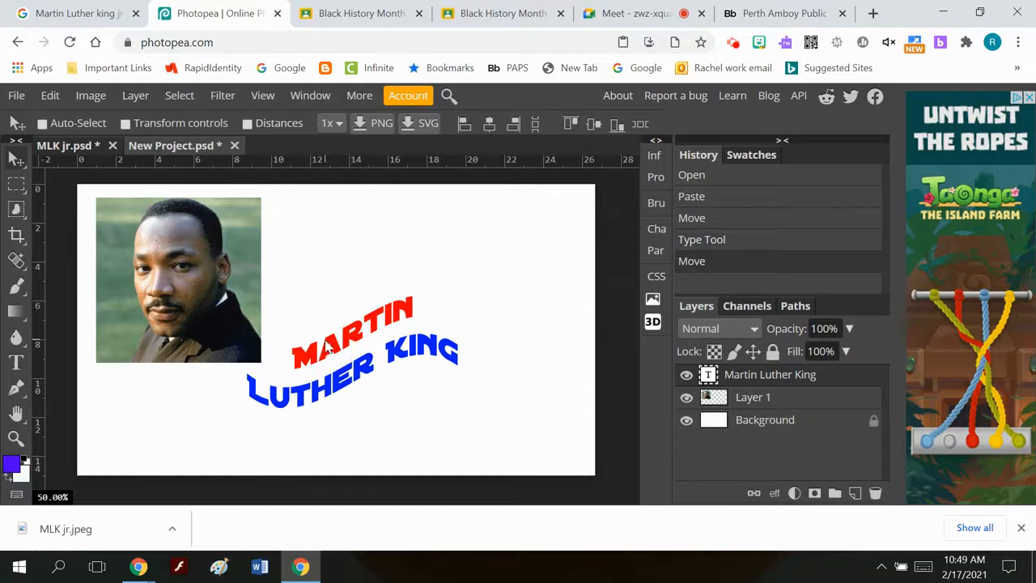
pyautogui.moveTo(350, 354); pyautogui.dragTo(327, 350)
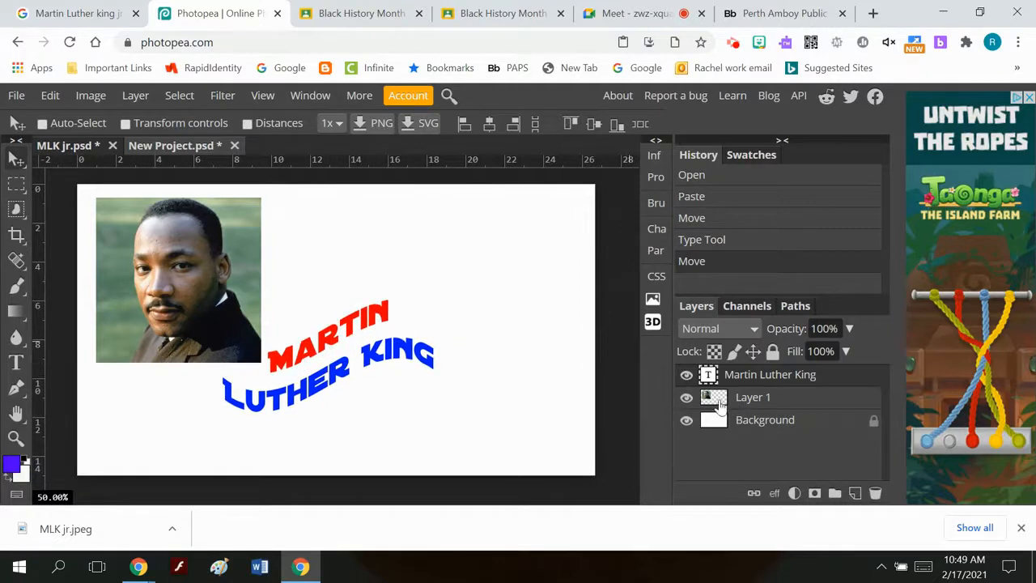
# - Append "JR." to the end of the "LUTHER KING" line in the warped text layer
pyautogui.click(745, 404)
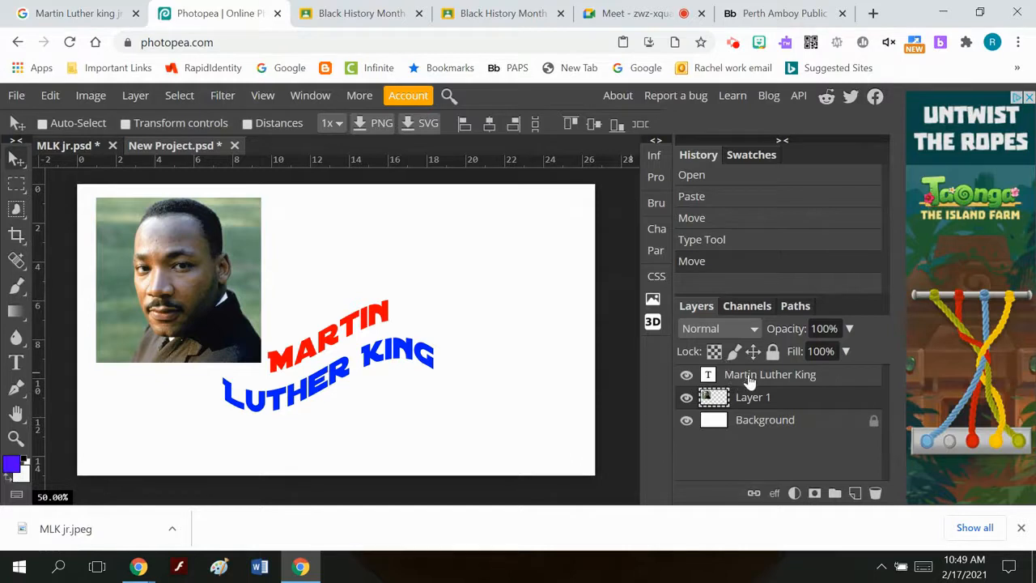
pyautogui.click(749, 376)
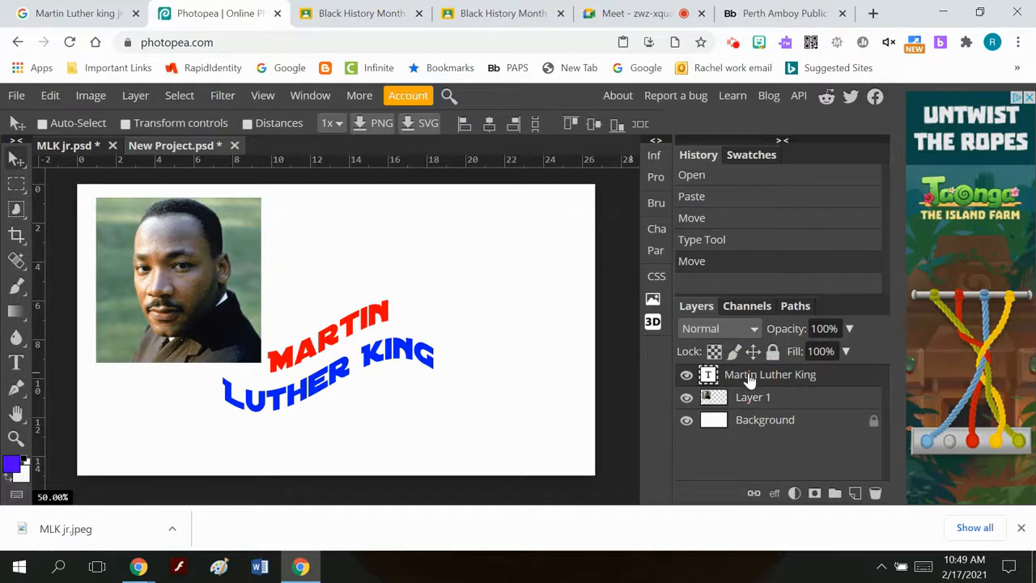
pyautogui.click(18, 370)
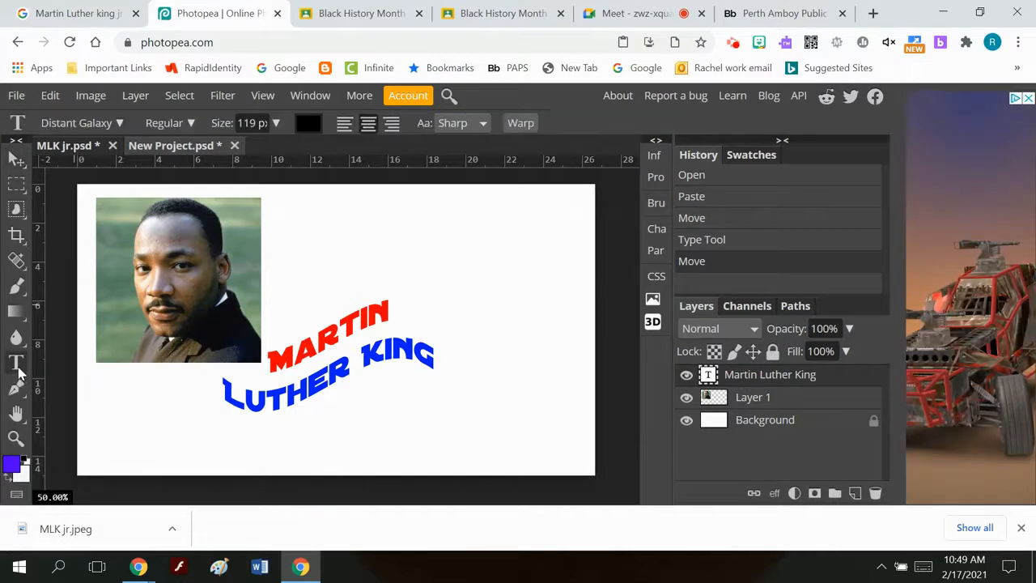
pyautogui.click(435, 357)
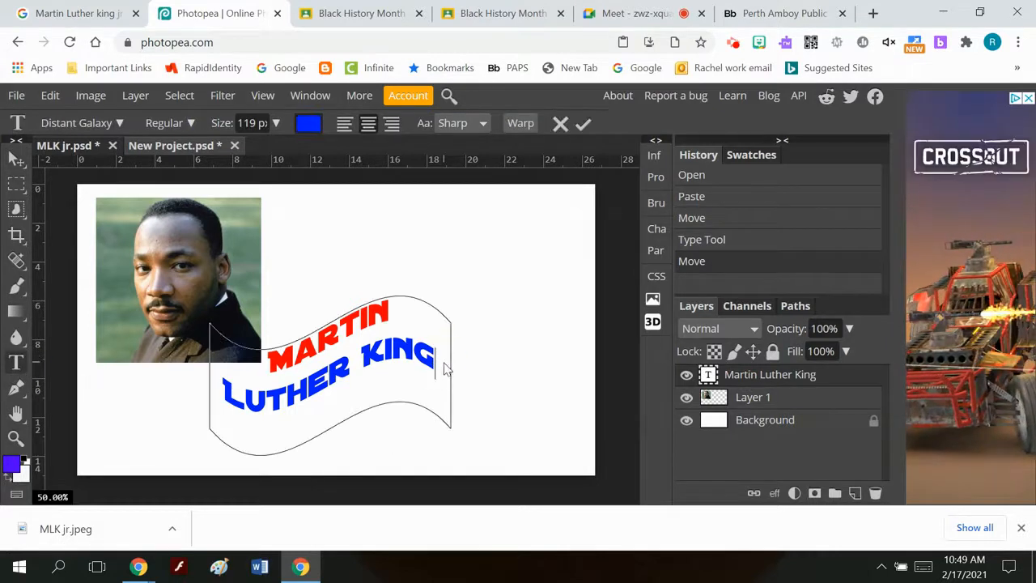
pyautogui.write('J')
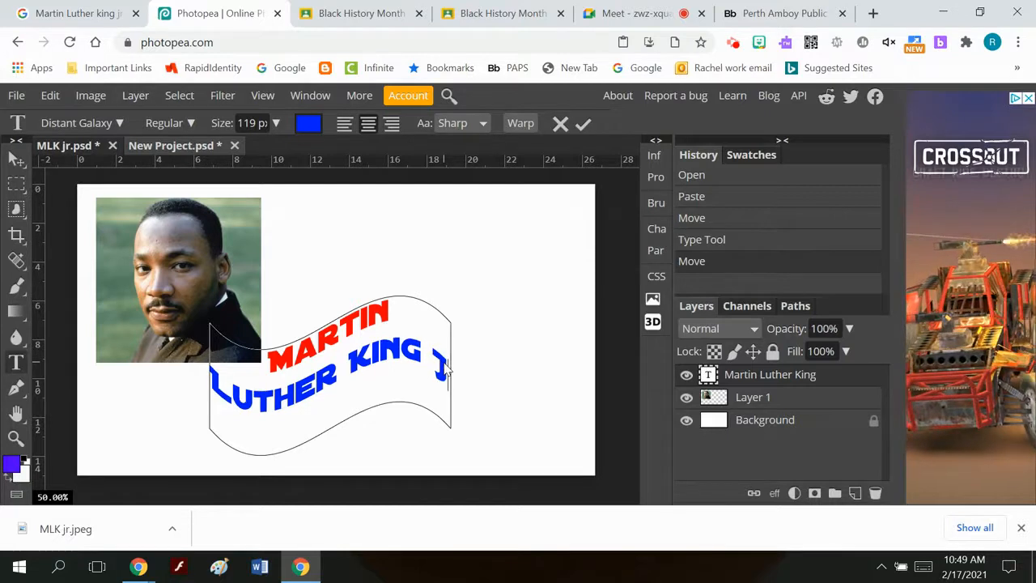
pyautogui.write('R')
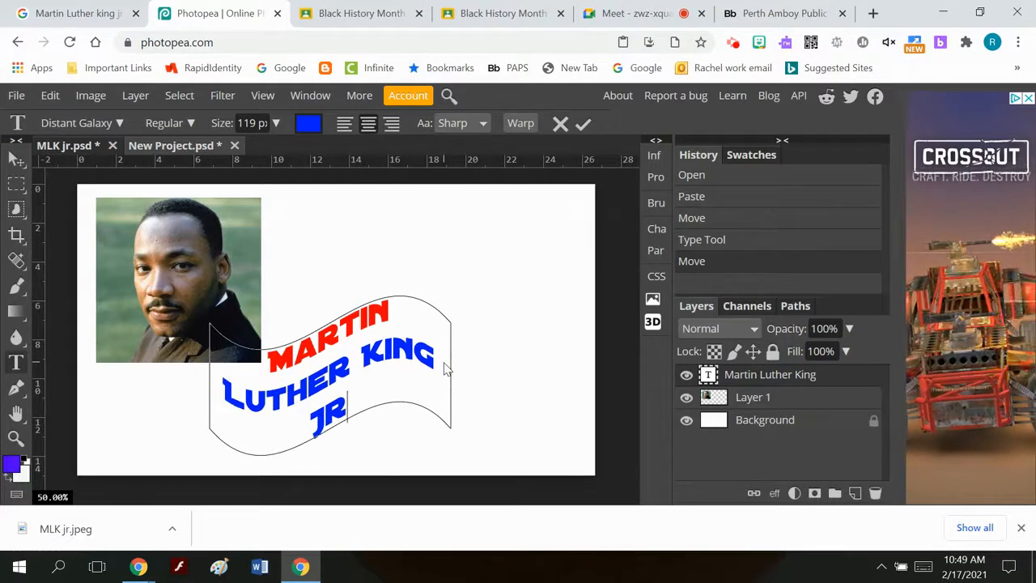
pyautogui.write('.')
# - Reduce the whole text to 71 px and break the line before "LUTHER"
pyautogui.moveTo(366, 416); pyautogui.dragTo(261, 348)
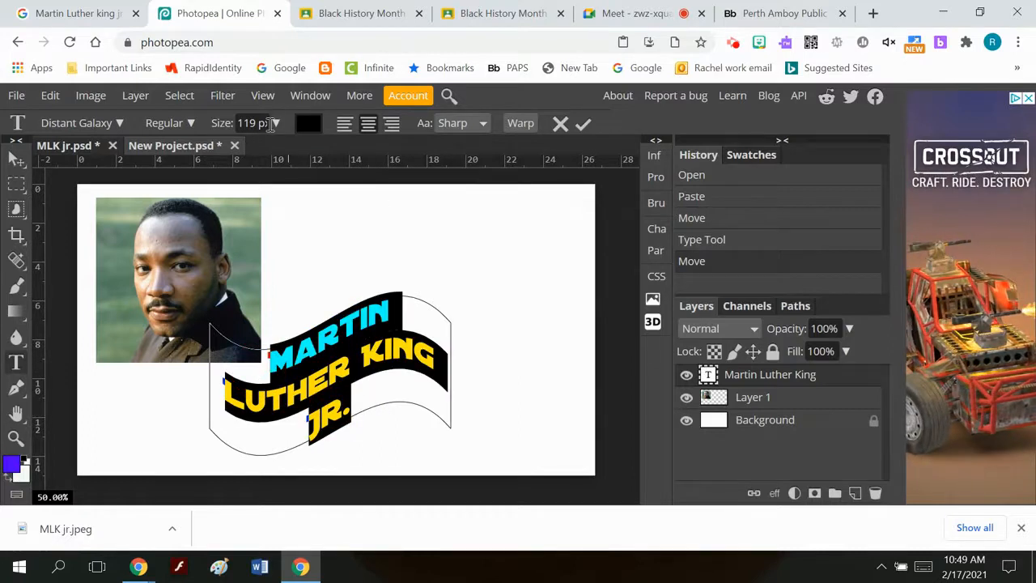
pyautogui.click(275, 123)
pyautogui.moveTo(279, 150); pyautogui.dragTo(265, 152)
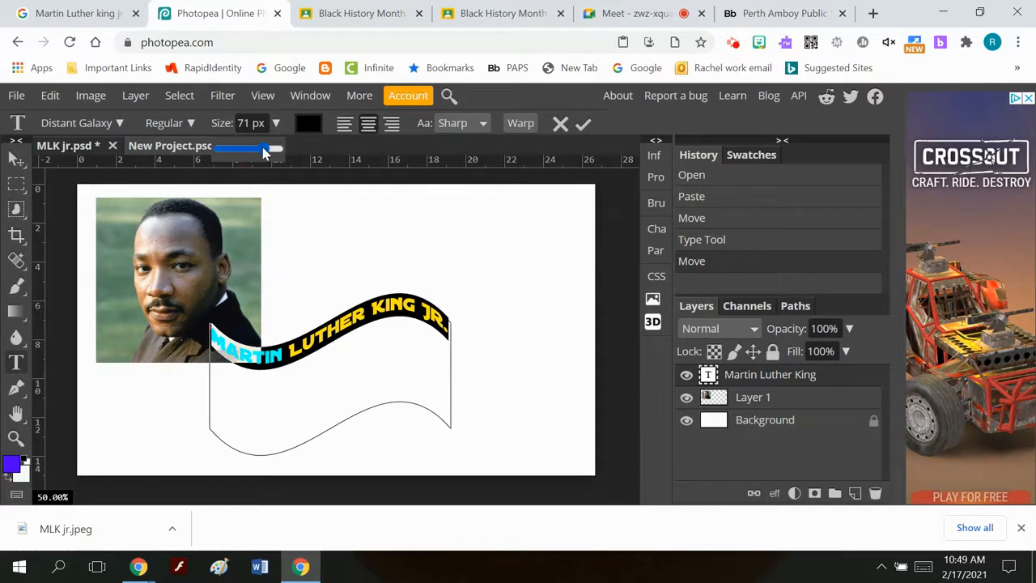
pyautogui.click(285, 364)
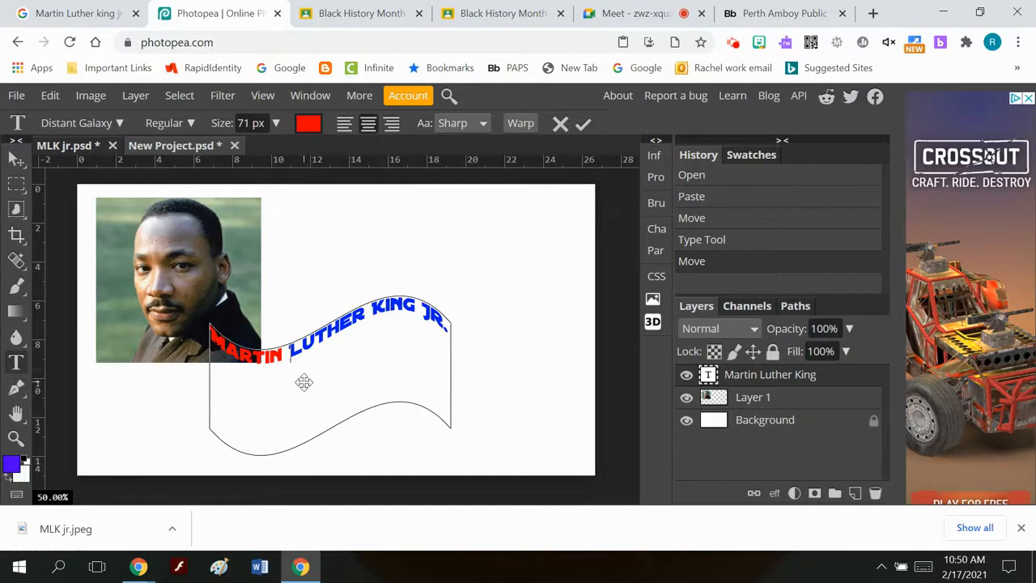
pyautogui.press('Return')
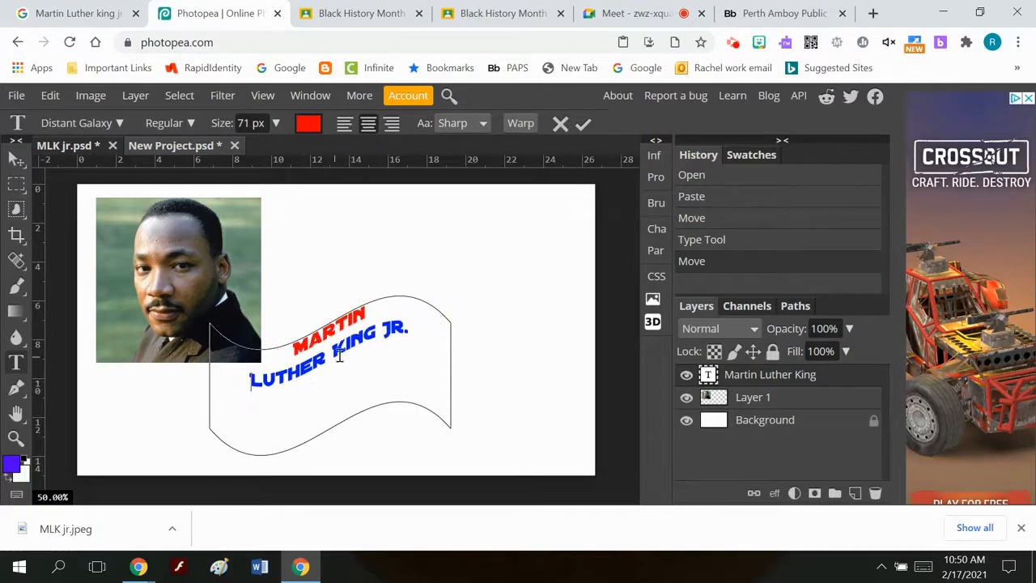
# - Nudge the text layer, scale it to about 160%, and reposition it to about X 1024, Y 675 px
pyautogui.click(16, 158)
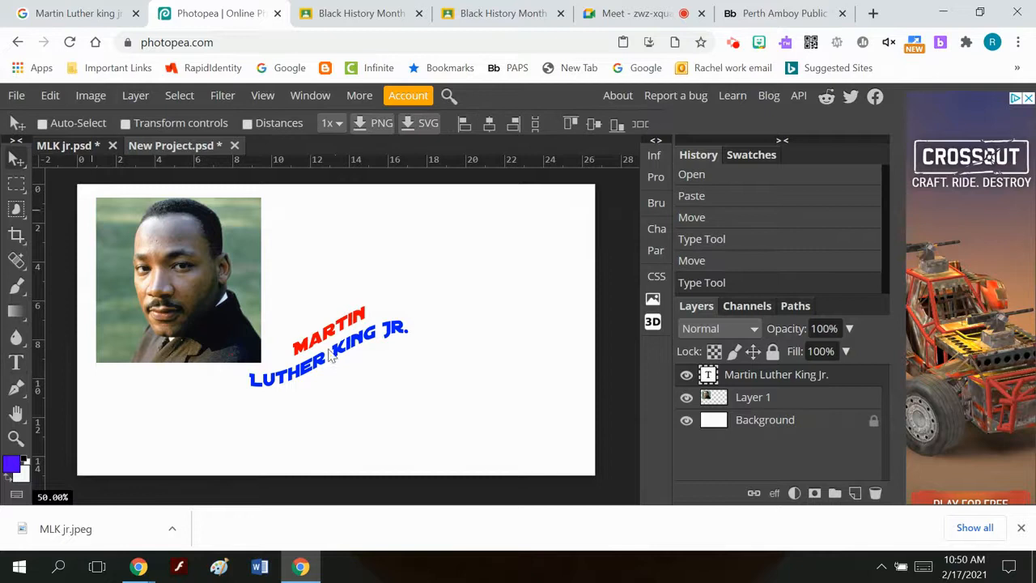
pyautogui.moveTo(340, 359)
pyautogui.mouseDown()
pyautogui.moveTo(380, 343)
pyautogui.moveTo(344, 365)
pyautogui.mouseUp()
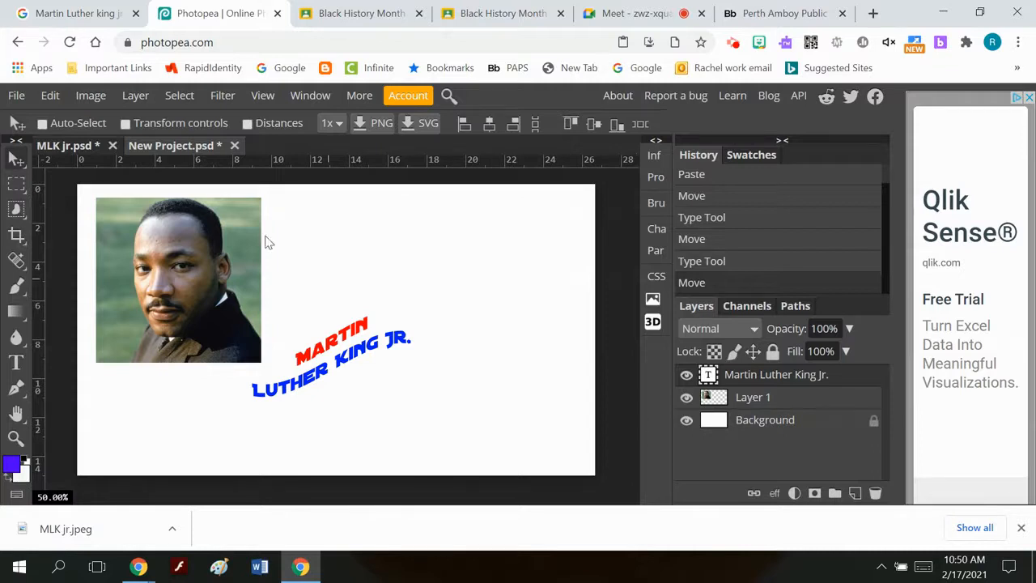
pyautogui.click(54, 99)
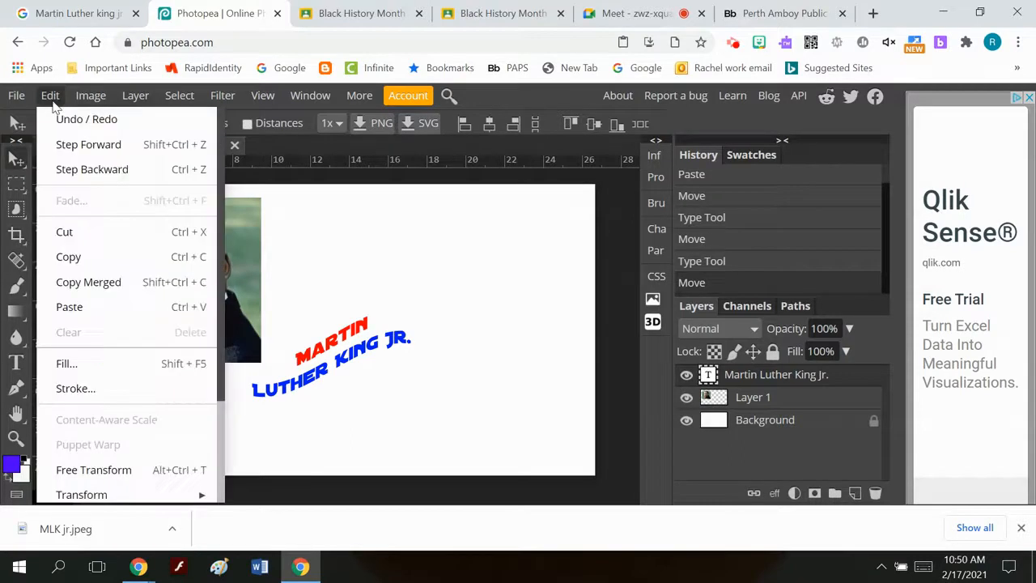
pyautogui.moveTo(187, 498)
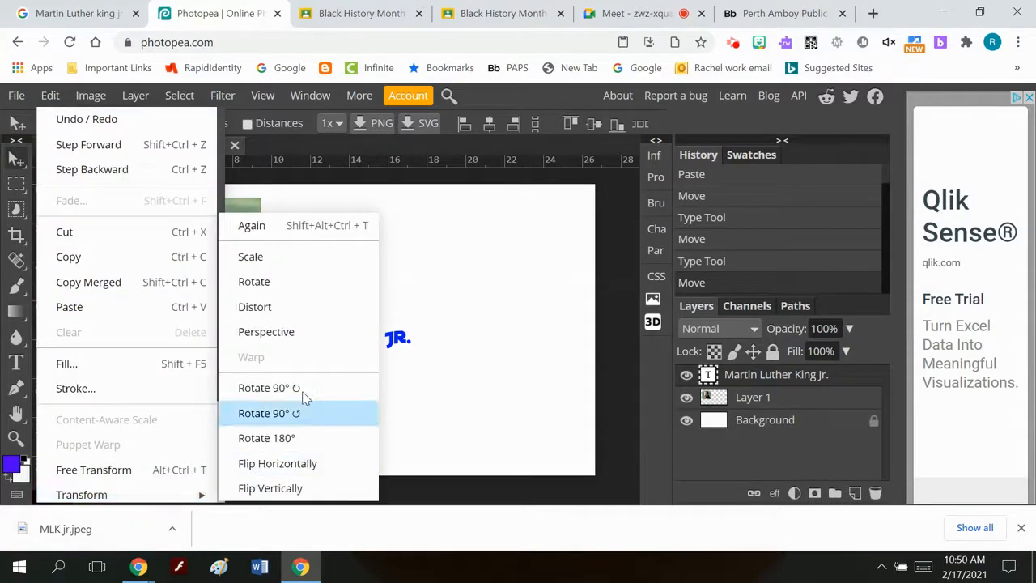
pyautogui.click(299, 344)
pyautogui.moveTo(250, 397)
pyautogui.mouseDown()
pyautogui.moveTo(238, 393)
pyautogui.moveTo(223, 417)
pyautogui.moveTo(267, 389)
pyautogui.mouseUp()
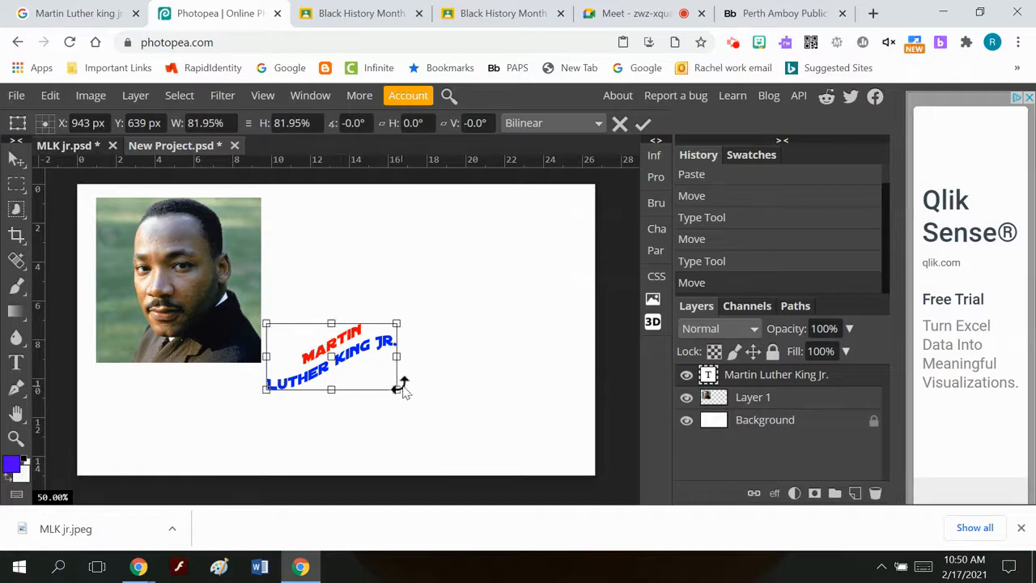
pyautogui.moveTo(397, 389); pyautogui.dragTo(433, 426)
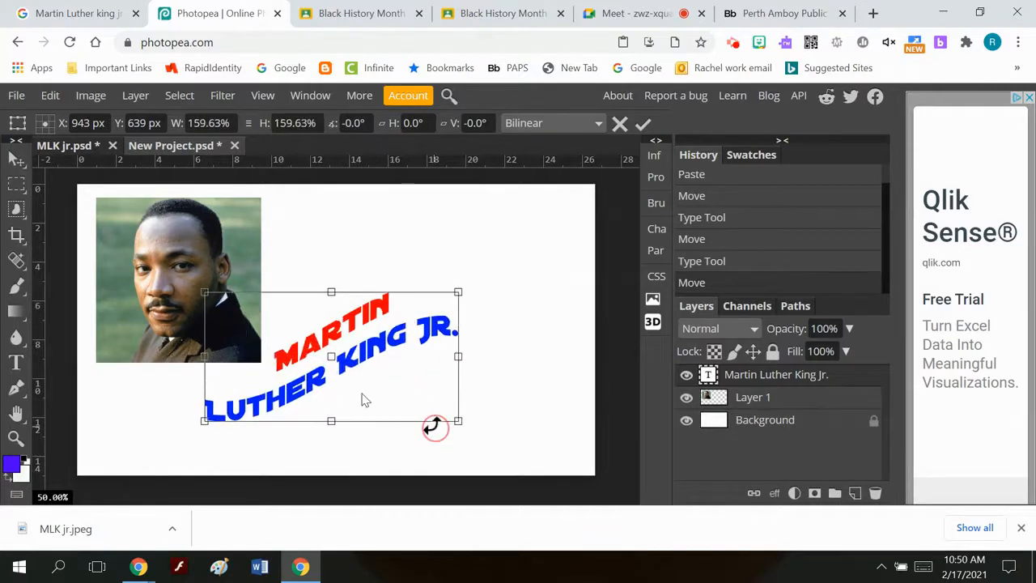
pyautogui.moveTo(339, 374); pyautogui.dragTo(362, 383)
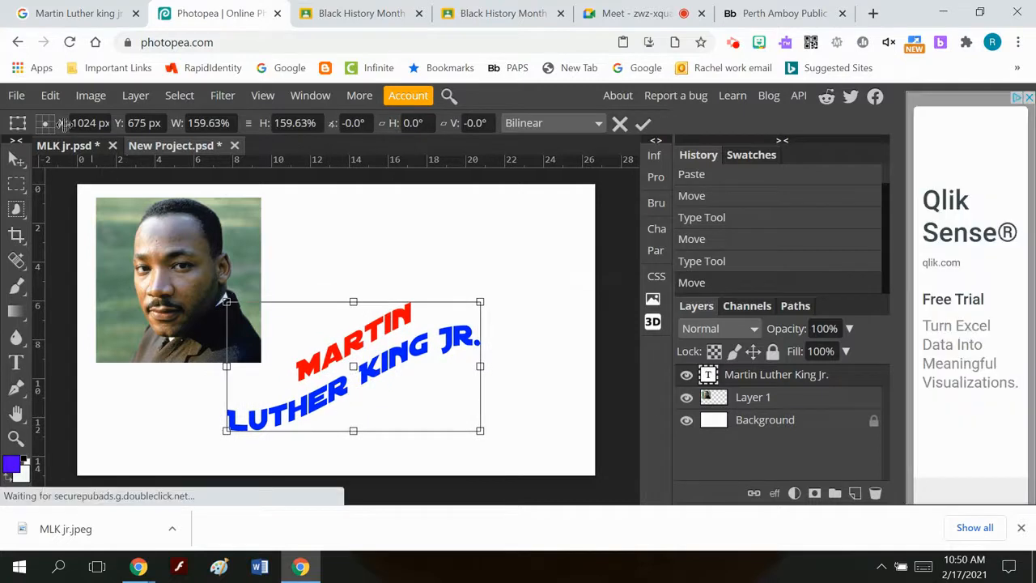
pyautogui.click(639, 126)
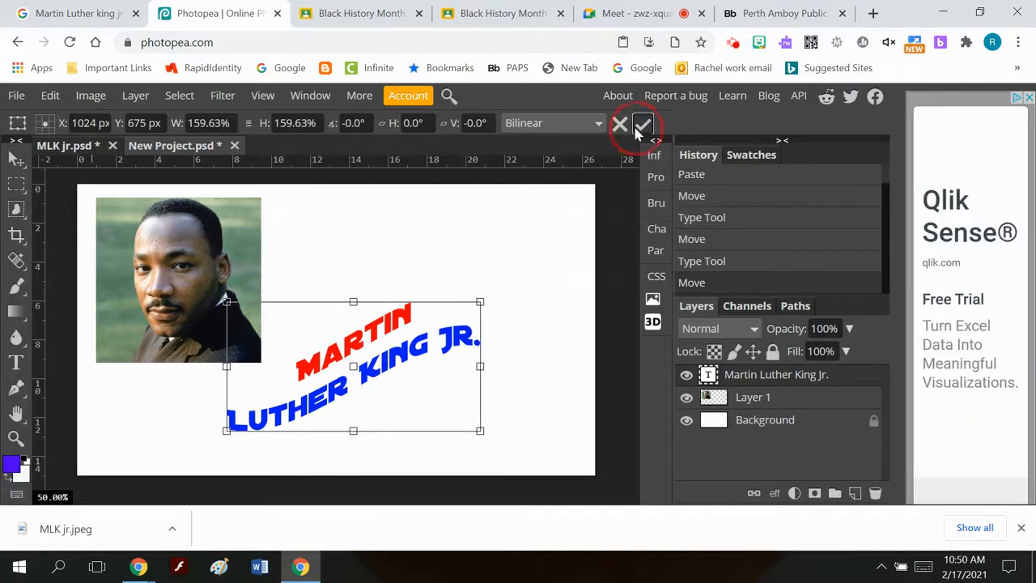
# - Free-transform the text: rotate it about 13.4°, reduce its height to about 85%, and move it to about X 1194, Y 650 px
pyautogui.click(47, 96)
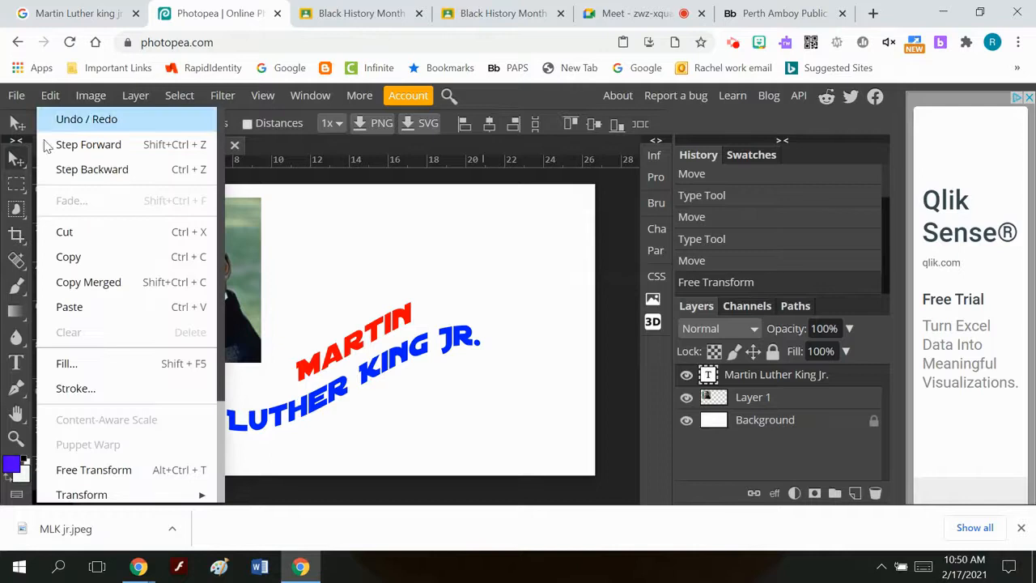
pyautogui.moveTo(82, 500)
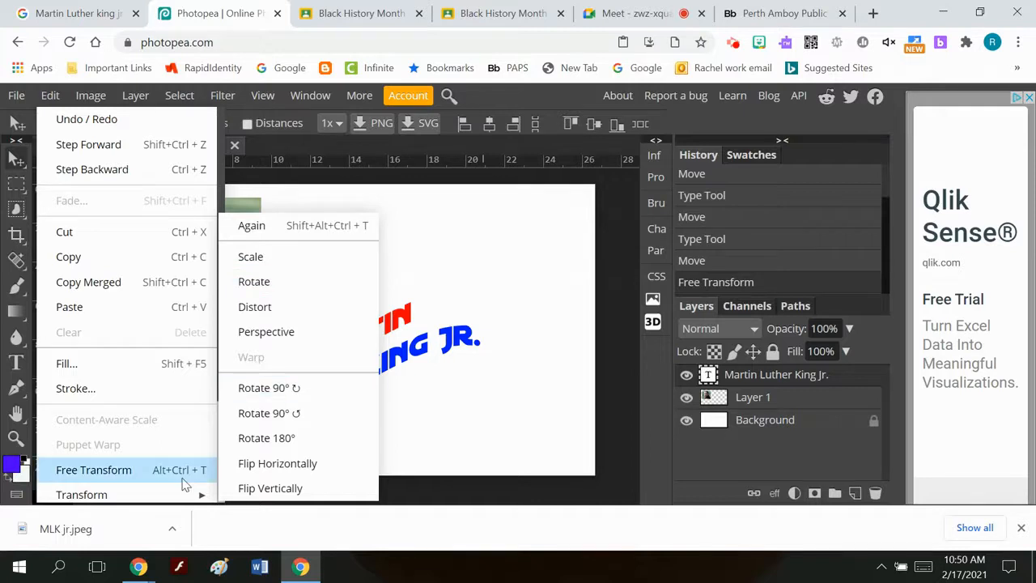
pyautogui.click(93, 470)
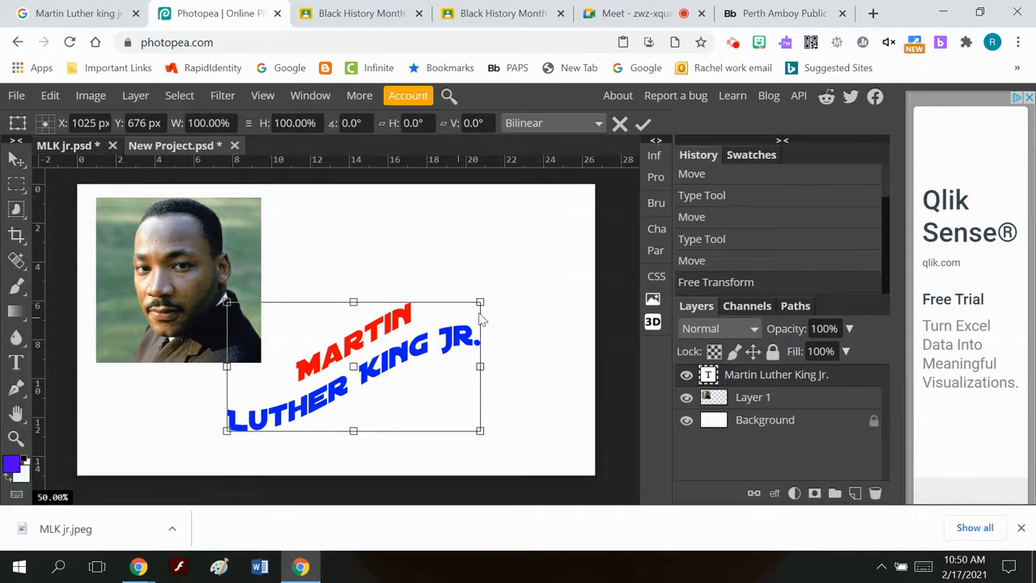
pyautogui.moveTo(497, 299); pyautogui.dragTo(526, 335)
pyautogui.moveTo(387, 352); pyautogui.dragTo(435, 335)
pyautogui.moveTo(416, 286); pyautogui.dragTo(400, 309)
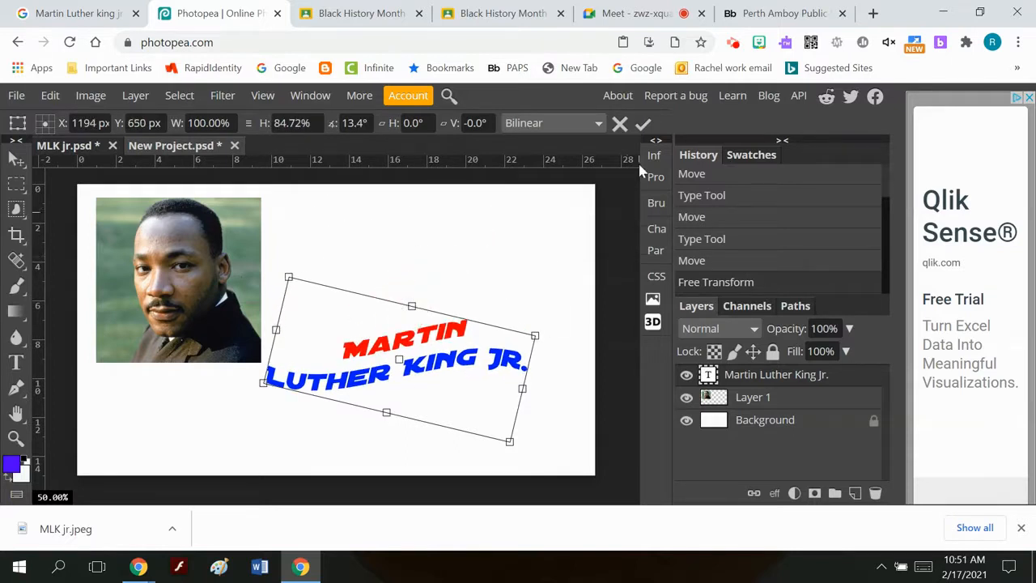
pyautogui.click(643, 126)
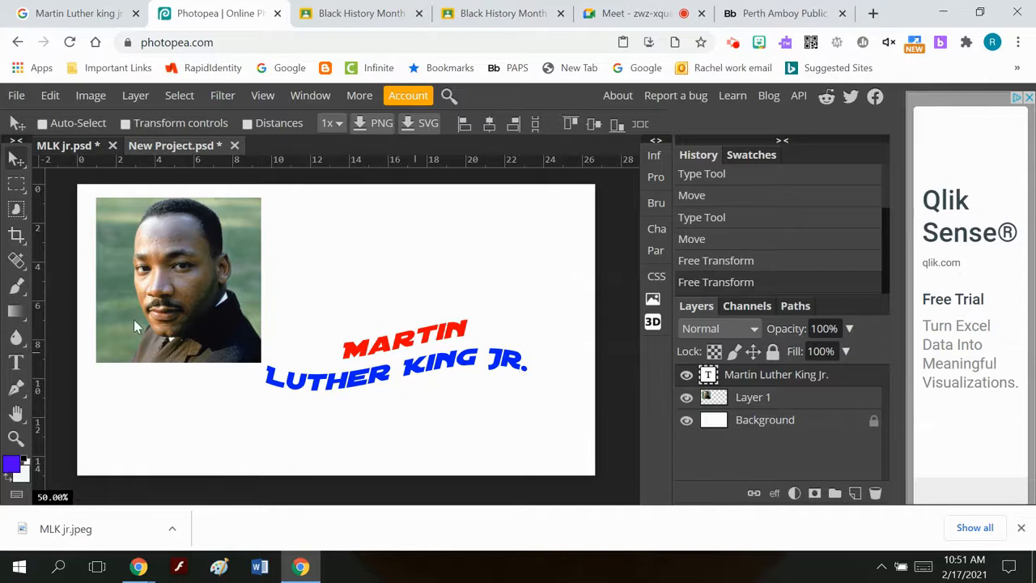
# - Rasterize the "Martin Luther King Jr." text layer
pyautogui.click(15, 360)
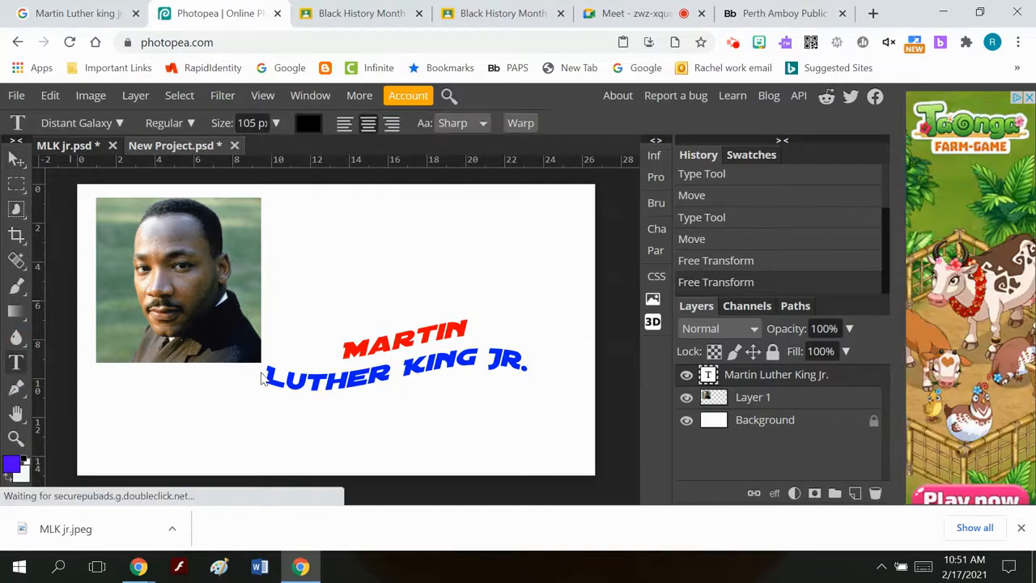
pyautogui.click(525, 367)
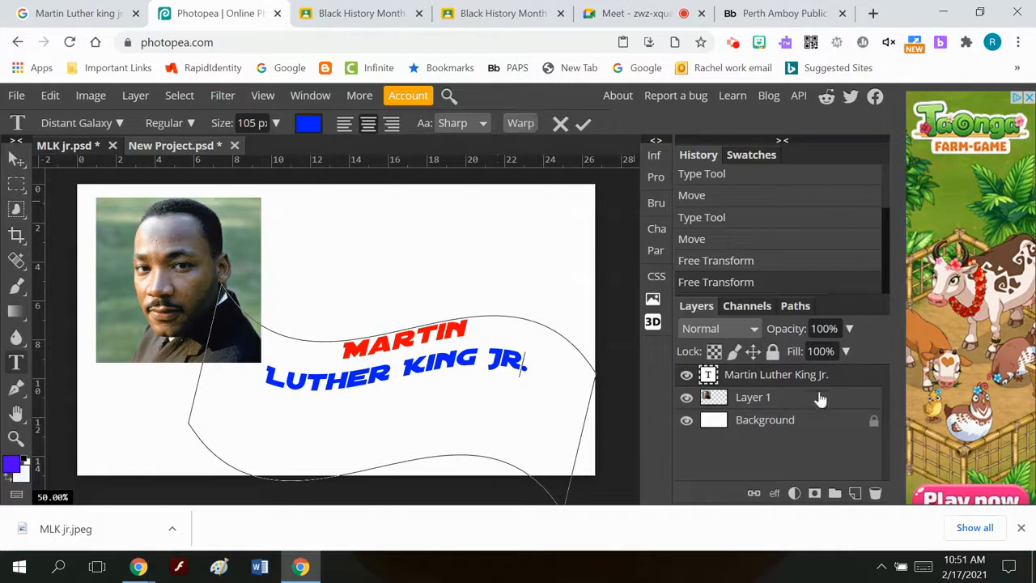
pyautogui.rightClick(796, 381)
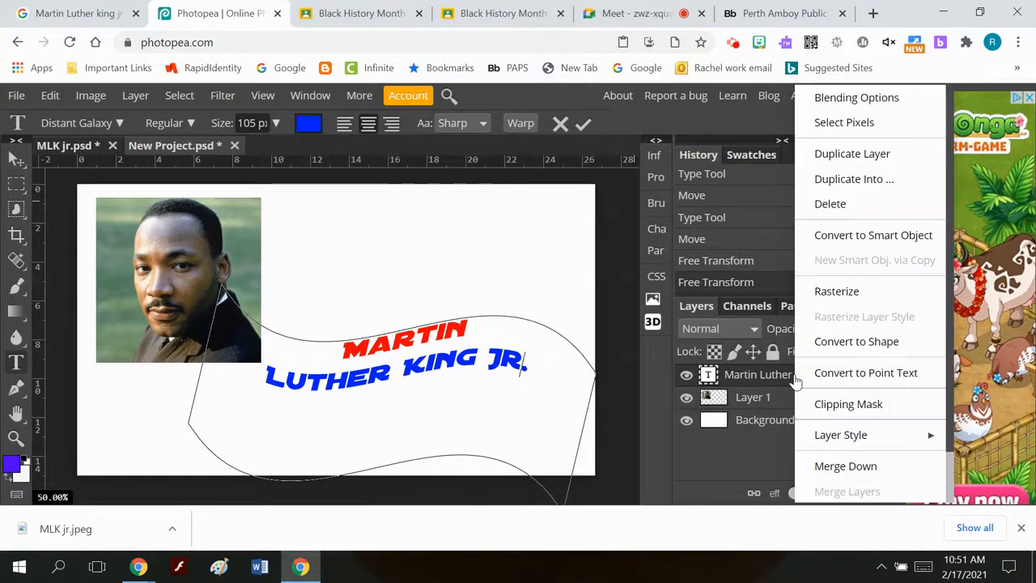
pyautogui.click(837, 293)
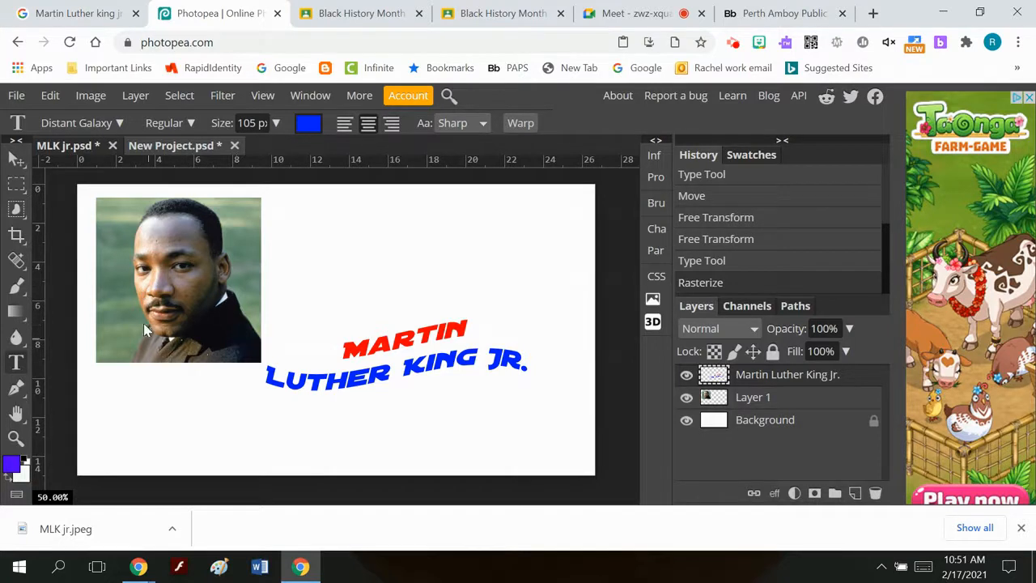
# - Start a custom warp on the rasterized text, pulling its top-left corner up and inward and reshaping the surrounding warp handles
pyautogui.click(58, 97)
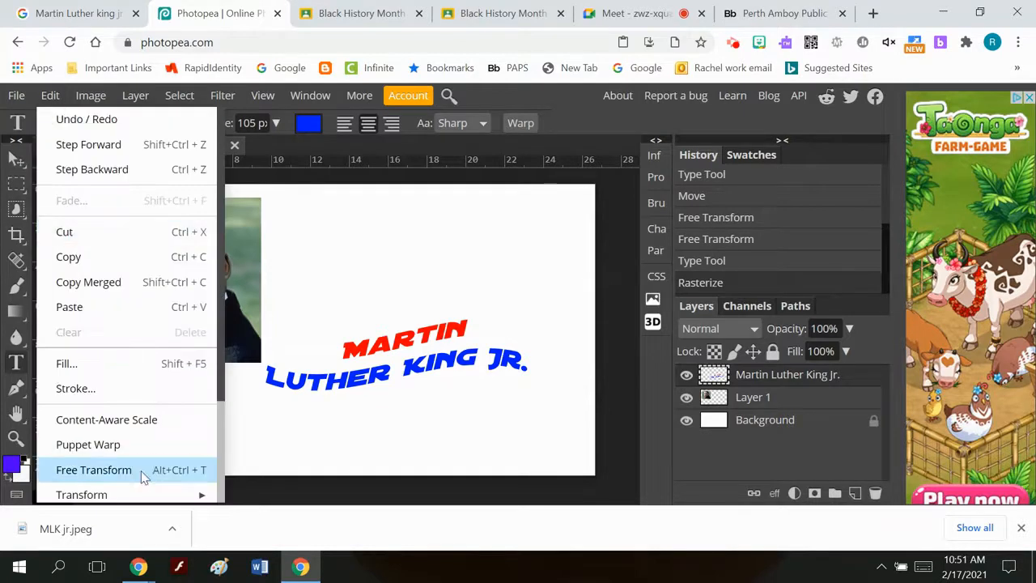
pyautogui.moveTo(143, 493)
pyautogui.click(277, 358)
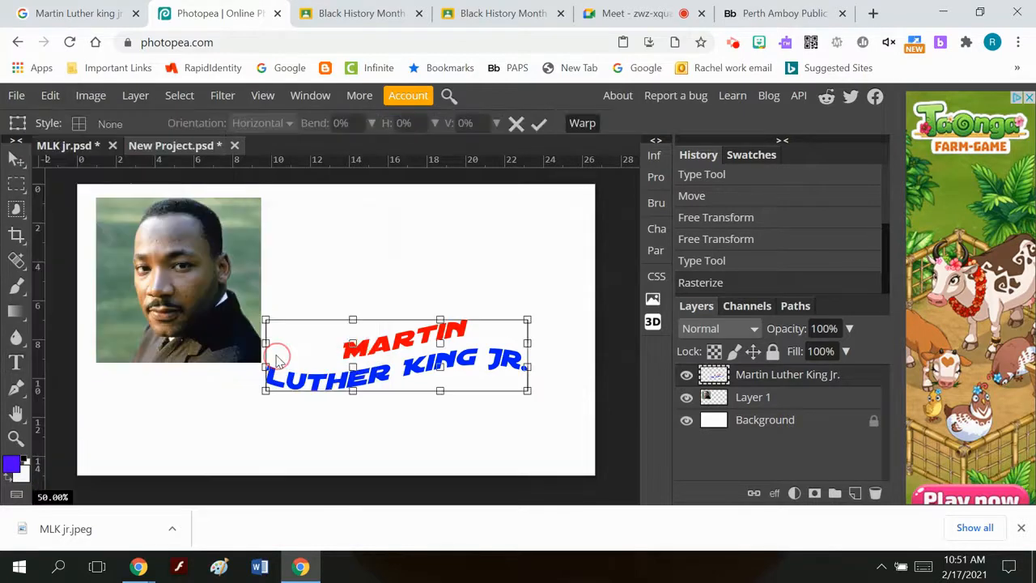
pyautogui.moveTo(353, 321); pyautogui.dragTo(391, 207)
pyautogui.moveTo(527, 390); pyautogui.dragTo(458, 324)
pyautogui.click(528, 346)
pyautogui.moveTo(266, 342); pyautogui.dragTo(349, 348)
pyautogui.moveTo(269, 321); pyautogui.dragTo(411, 246)
pyautogui.moveTo(384, 300); pyautogui.dragTo(379, 288)
pyautogui.moveTo(352, 344); pyautogui.dragTo(314, 292)
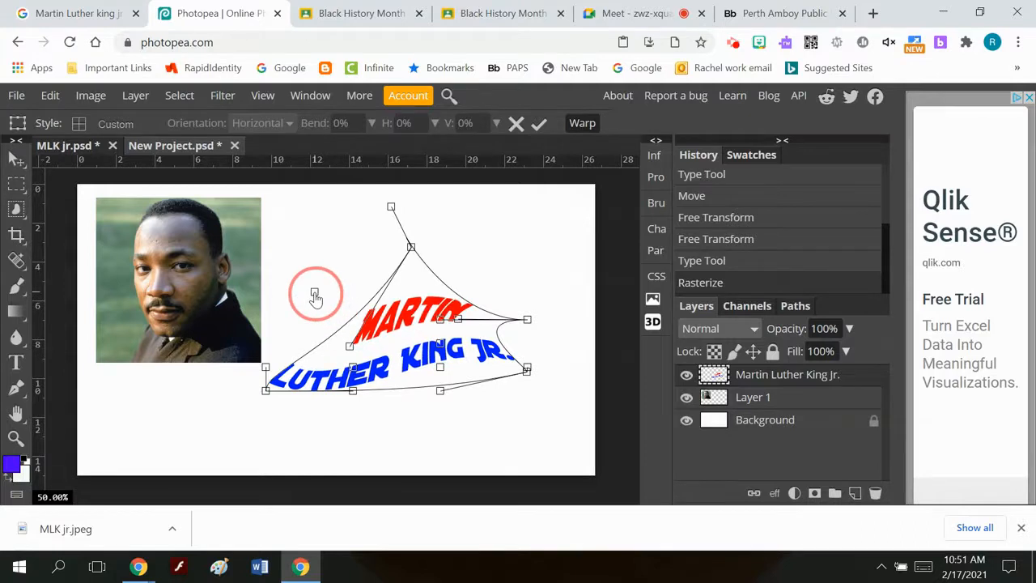
# - Finish the text's custom warp by bowing its lower edge downward, raising its top-right corner up and outward, and applying the warp
pyautogui.moveTo(443, 374); pyautogui.dragTo(444, 442)
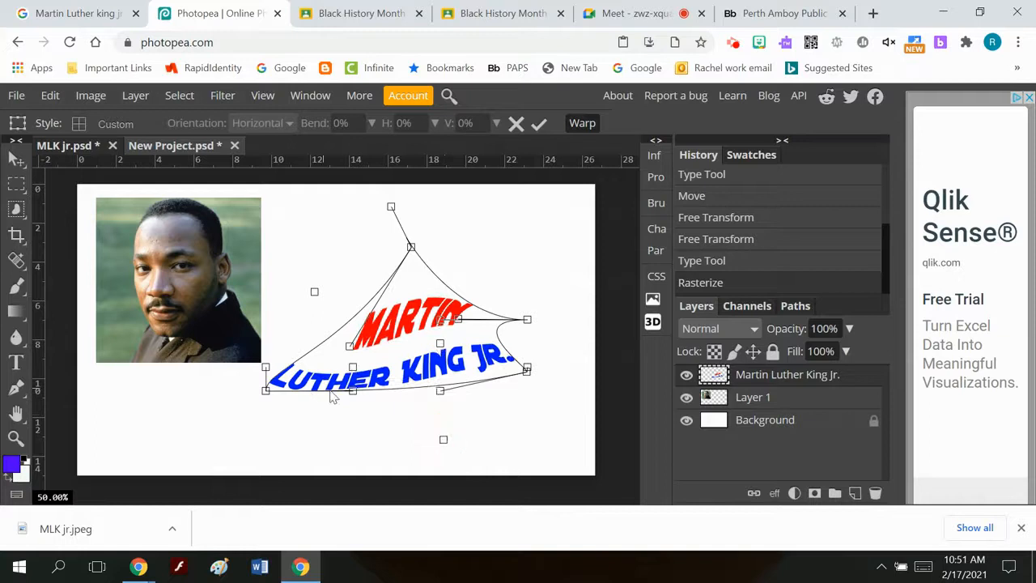
pyautogui.moveTo(352, 390); pyautogui.dragTo(358, 467)
pyautogui.moveTo(441, 397); pyautogui.dragTo(453, 437)
pyautogui.moveTo(527, 319); pyautogui.dragTo(562, 250)
pyautogui.moveTo(459, 318); pyautogui.dragTo(562, 323)
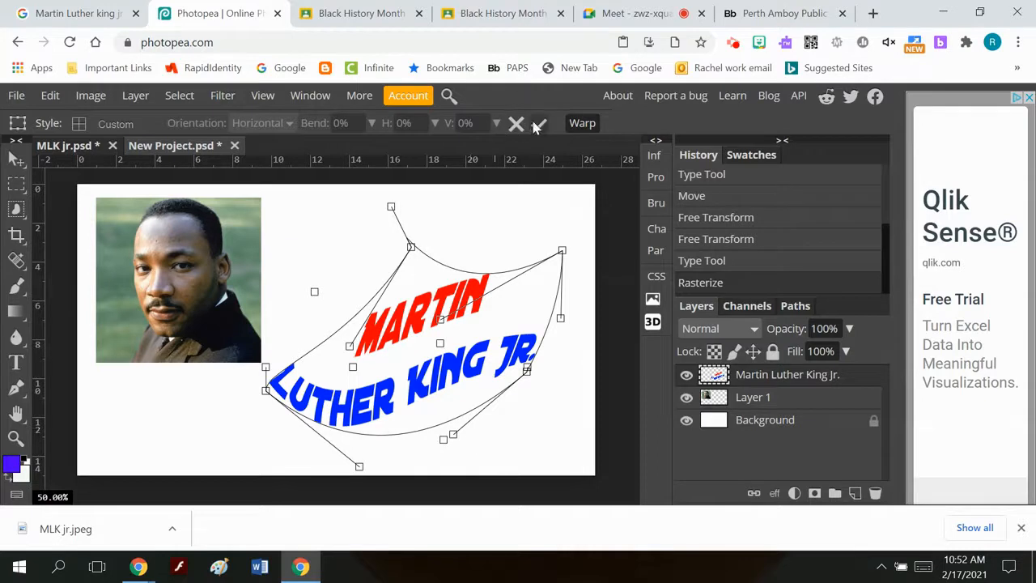
pyautogui.click(538, 123)
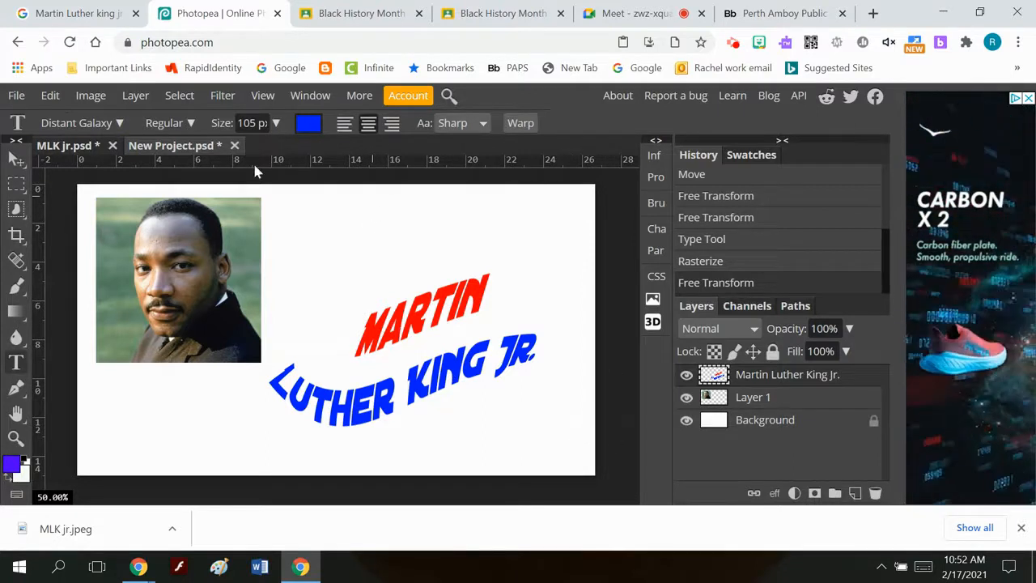
# - Add a drop shadow to the warped text layer with its opacity lowered to 38%
pyautogui.click(133, 98)
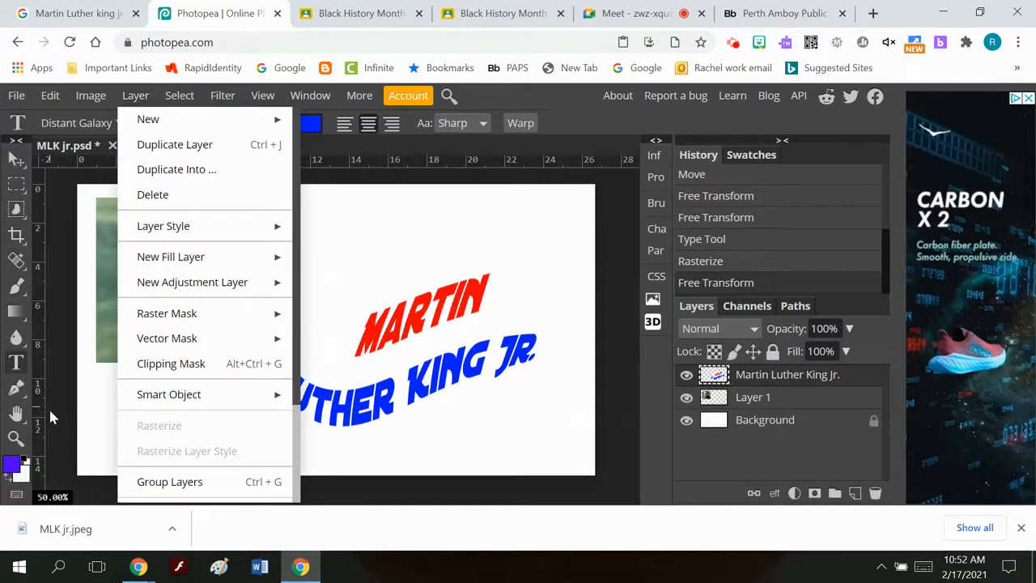
pyautogui.moveTo(217, 231)
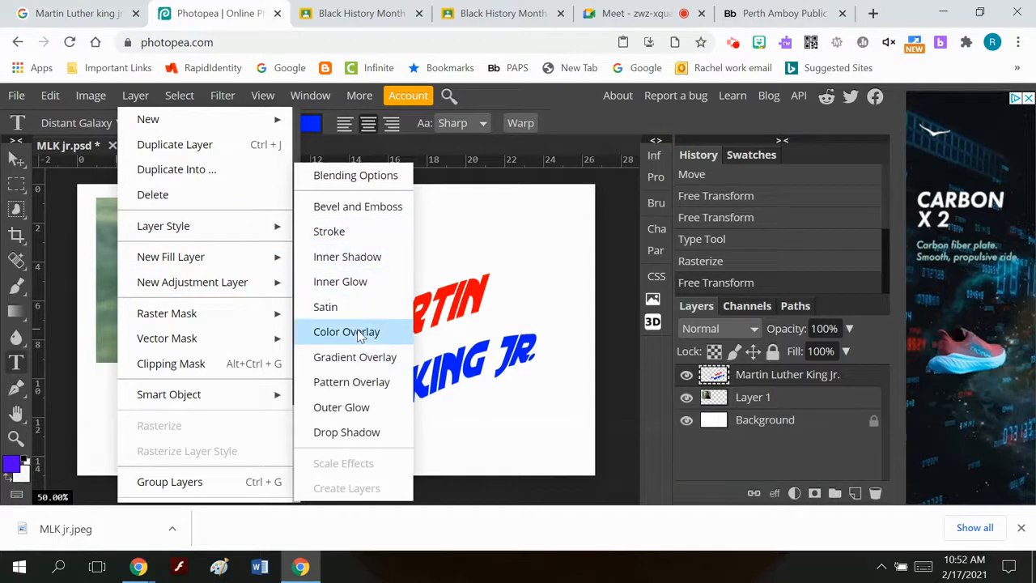
pyautogui.click(346, 432)
pyautogui.moveTo(340, 233); pyautogui.dragTo(779, 122)
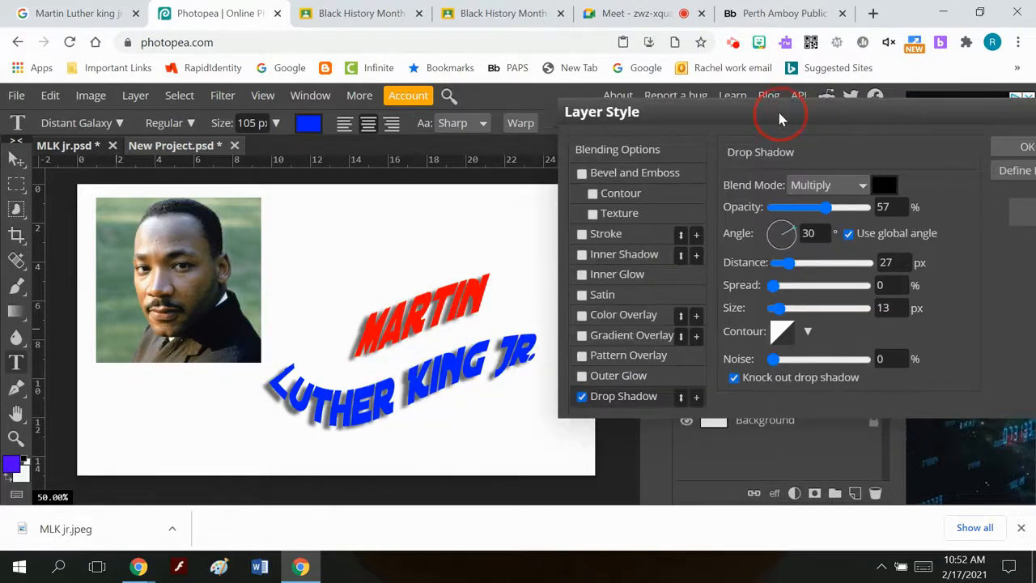
pyautogui.moveTo(828, 212)
pyautogui.mouseDown()
pyautogui.moveTo(845, 209)
pyautogui.moveTo(809, 212)
pyautogui.mouseUp()
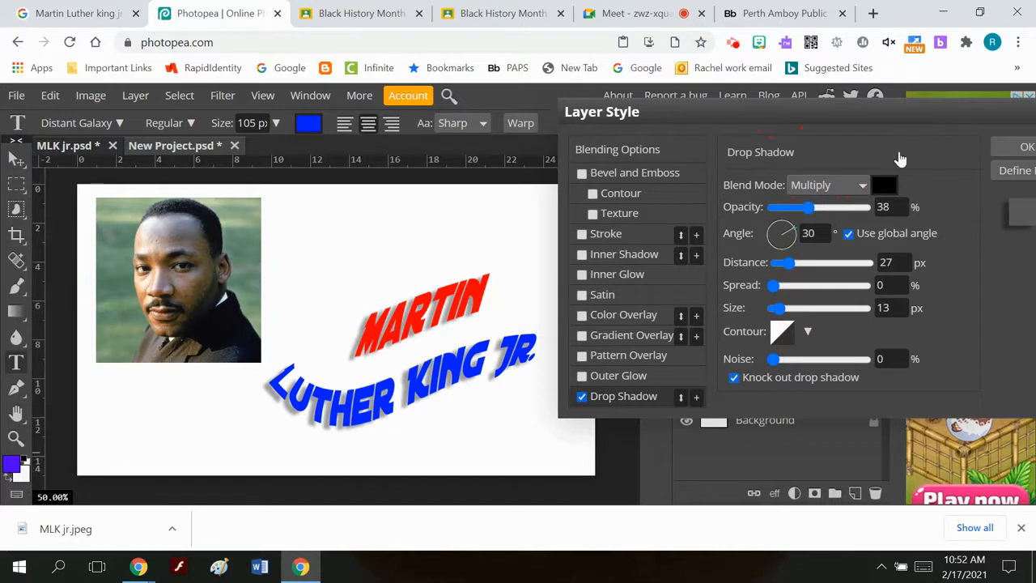
pyautogui.click(1016, 149)
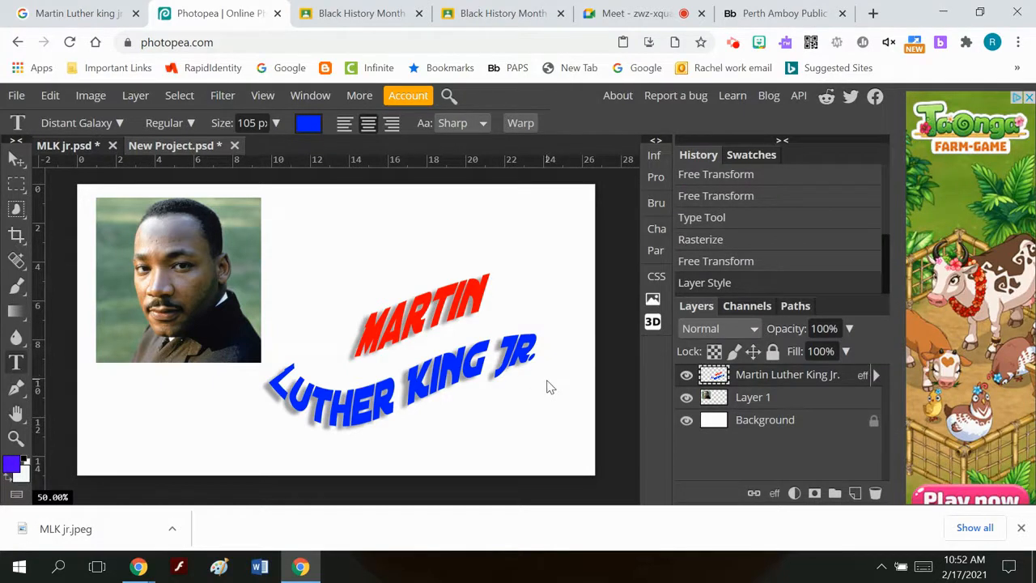
# - Try a Posterize adjustment on the portrait in Layer 1 and discard it
pyautogui.click(752, 396)
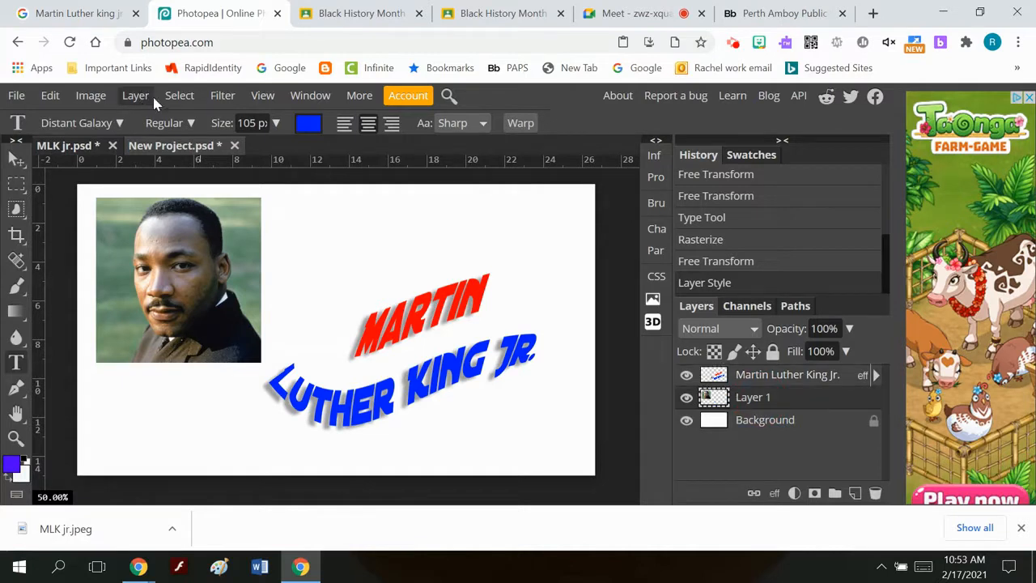
pyautogui.click(179, 95)
pyautogui.moveTo(105, 97)
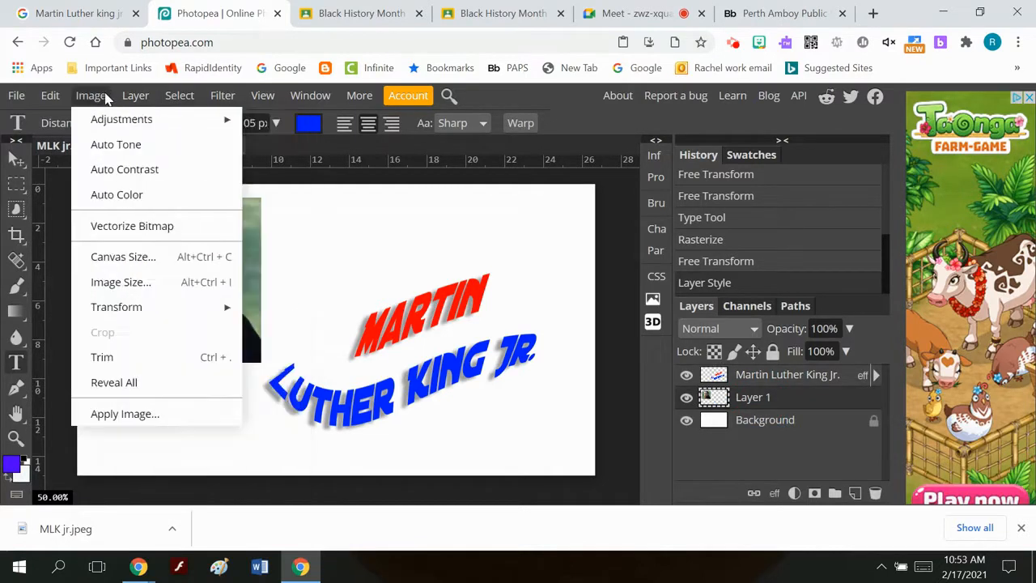
pyautogui.moveTo(112, 119)
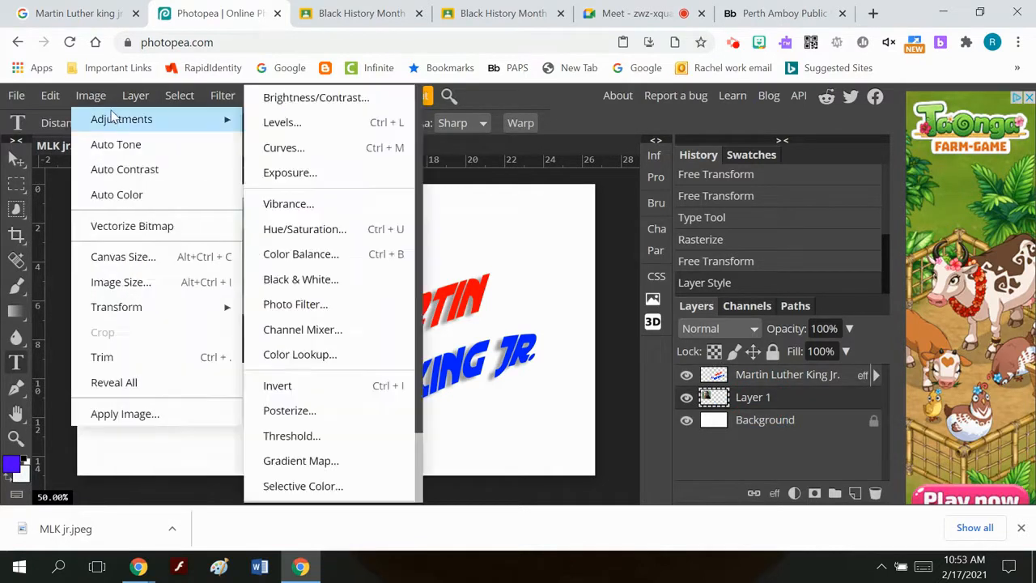
pyautogui.click(310, 416)
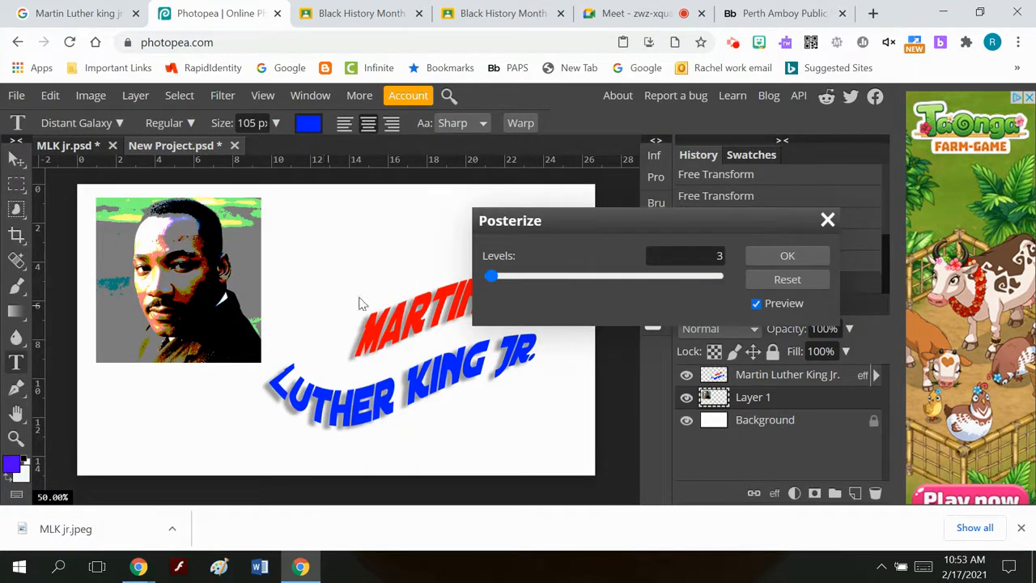
pyautogui.click(87, 97)
pyautogui.moveTo(226, 120)
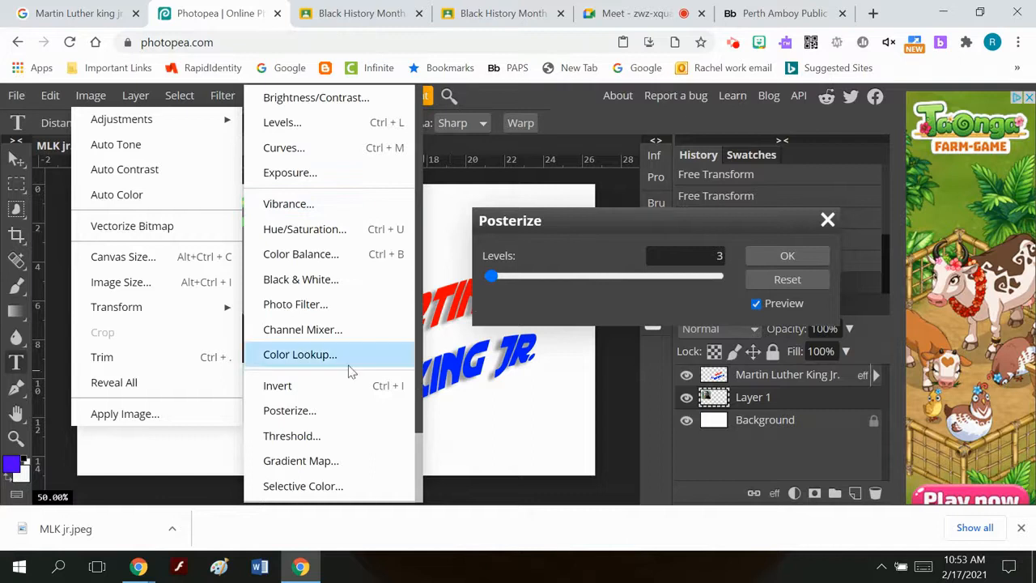
pyautogui.click(827, 220)
pyautogui.click(827, 220)
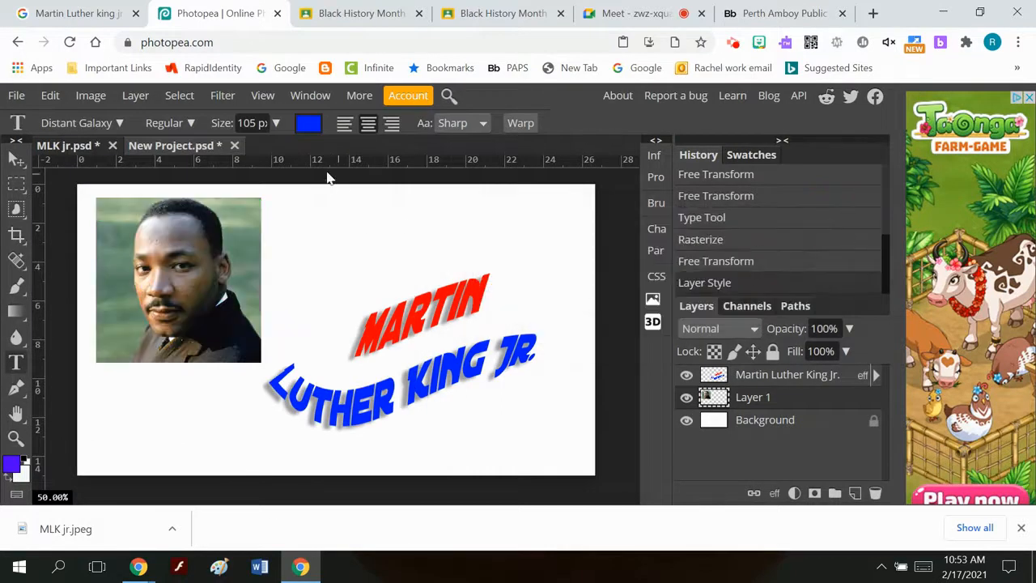
pyautogui.click(222, 97)
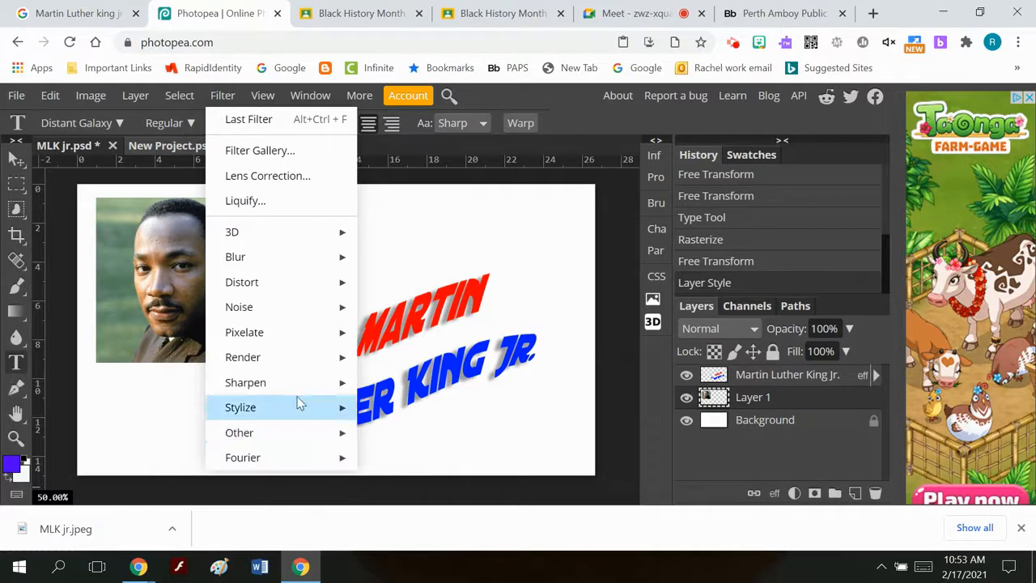
pyautogui.click(619, 250)
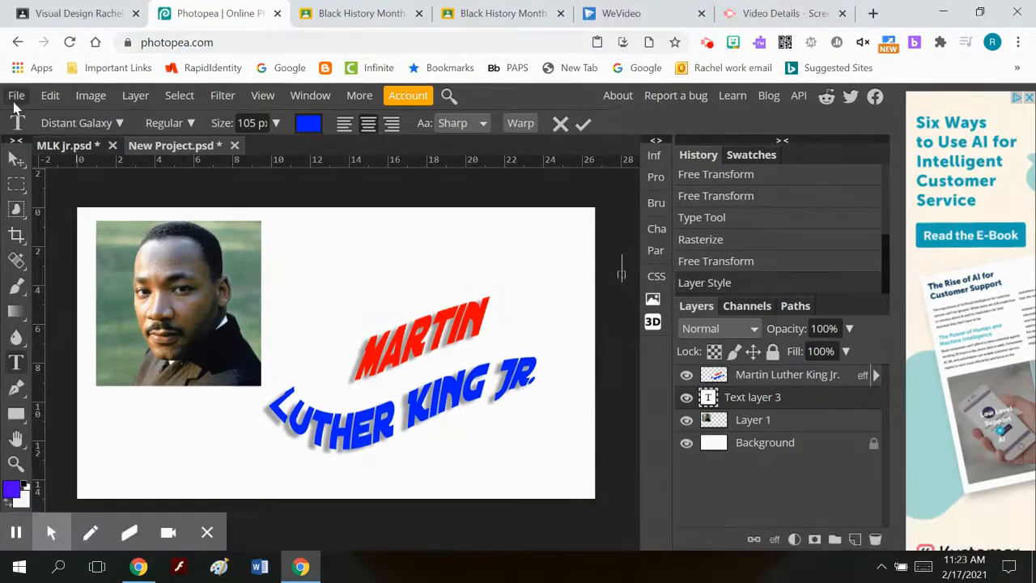
# - Save the project as a PSD file and export it as a JPG at 100% quality
pyautogui.click(16, 96)
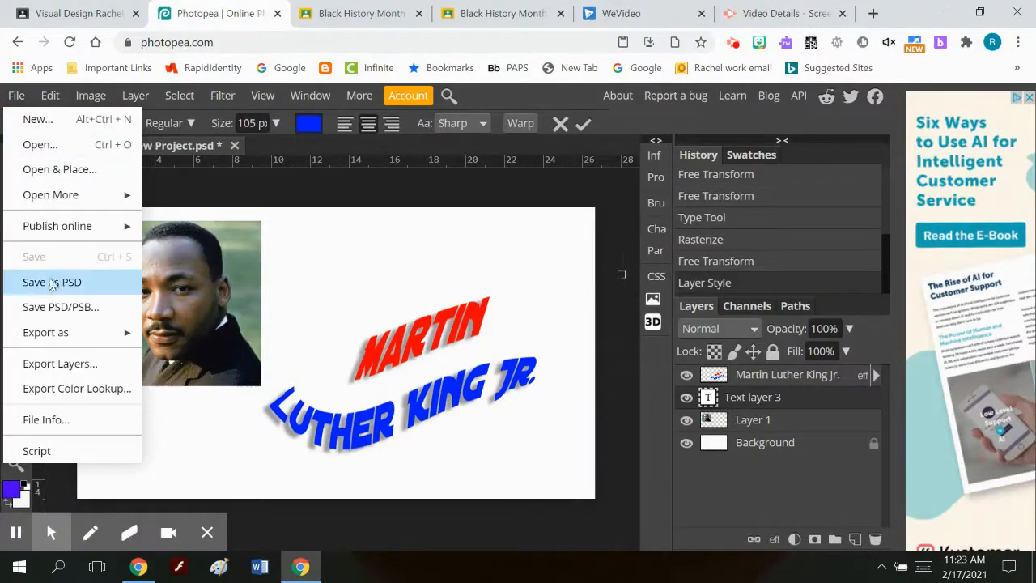
pyautogui.click(57, 286)
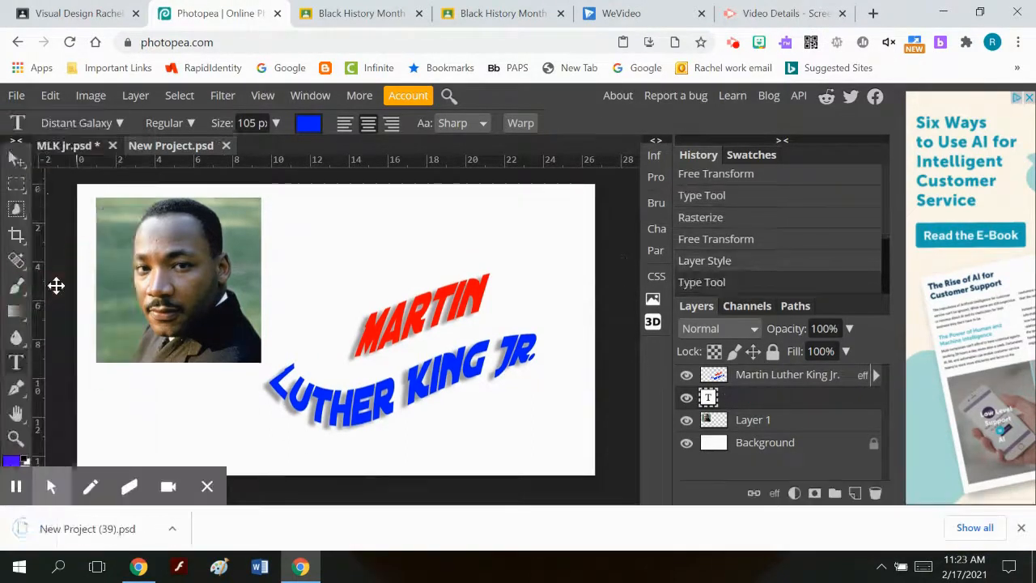
pyautogui.click(16, 95)
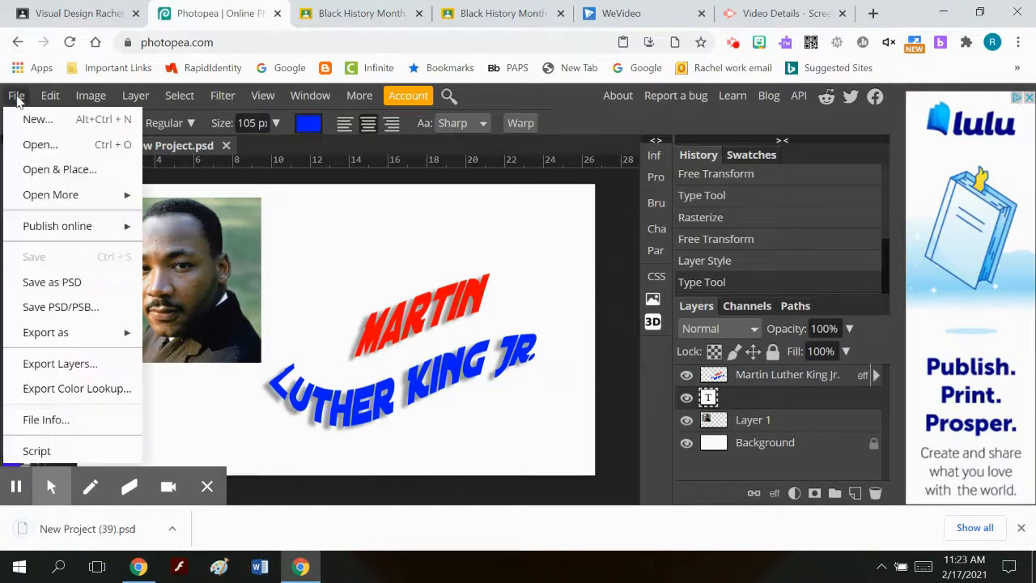
pyautogui.moveTo(92, 336)
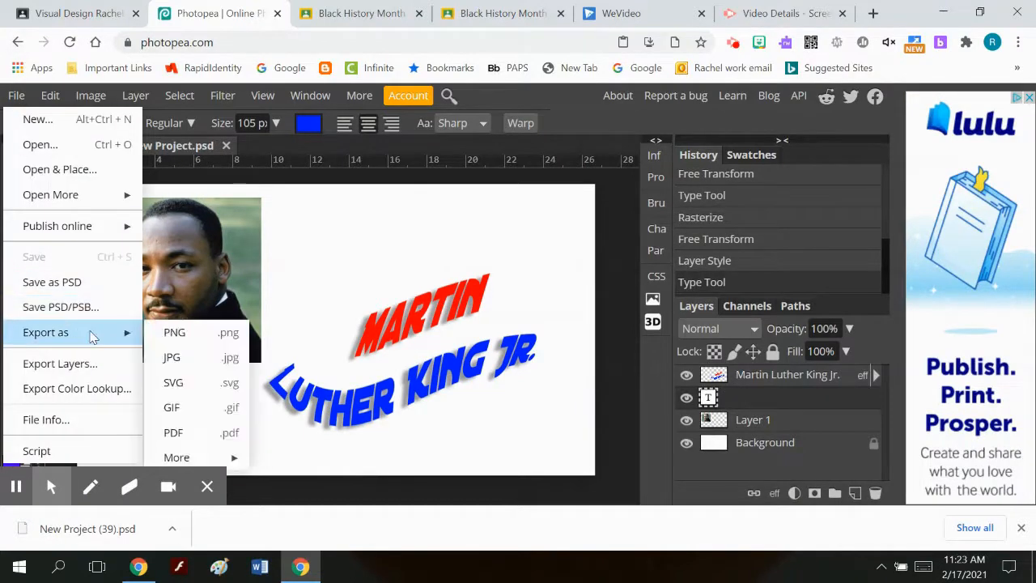
pyautogui.click(214, 361)
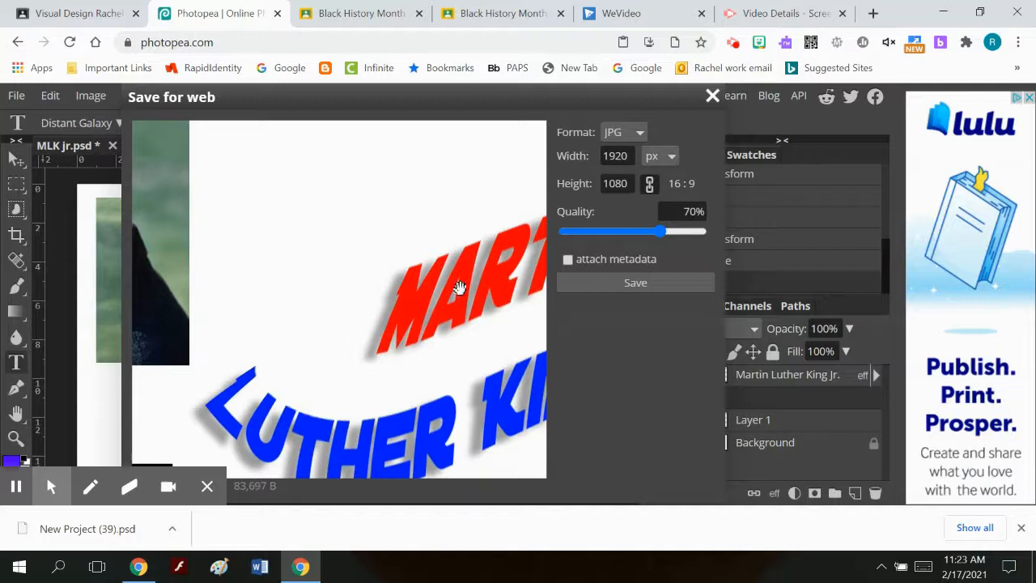
pyautogui.moveTo(666, 232); pyautogui.dragTo(756, 245)
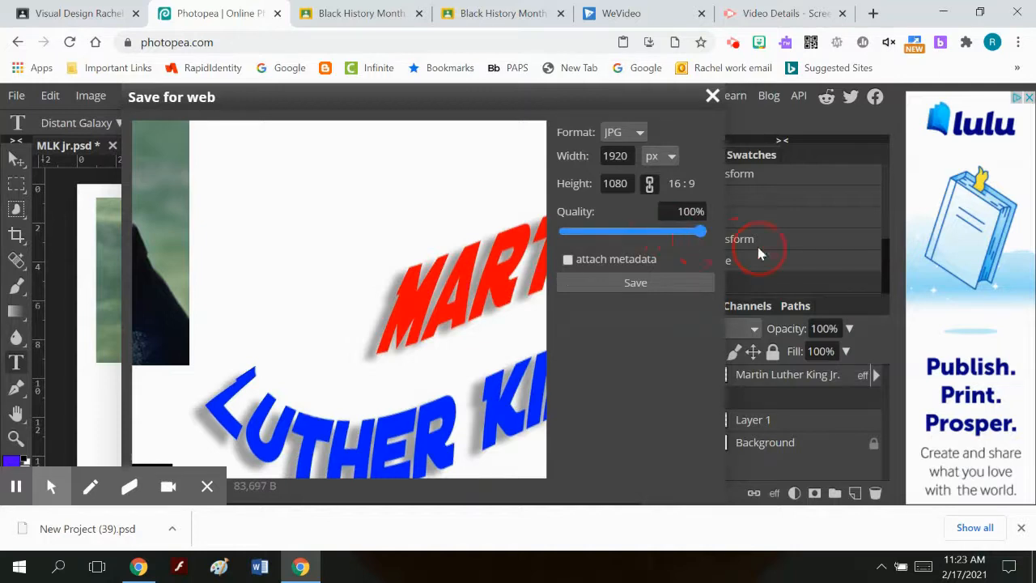
pyautogui.click(635, 284)
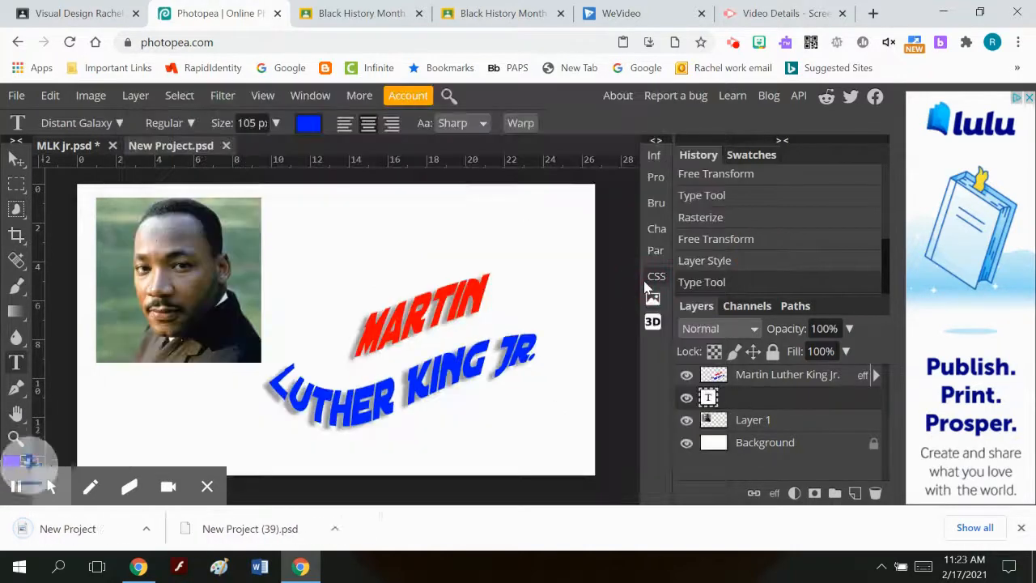